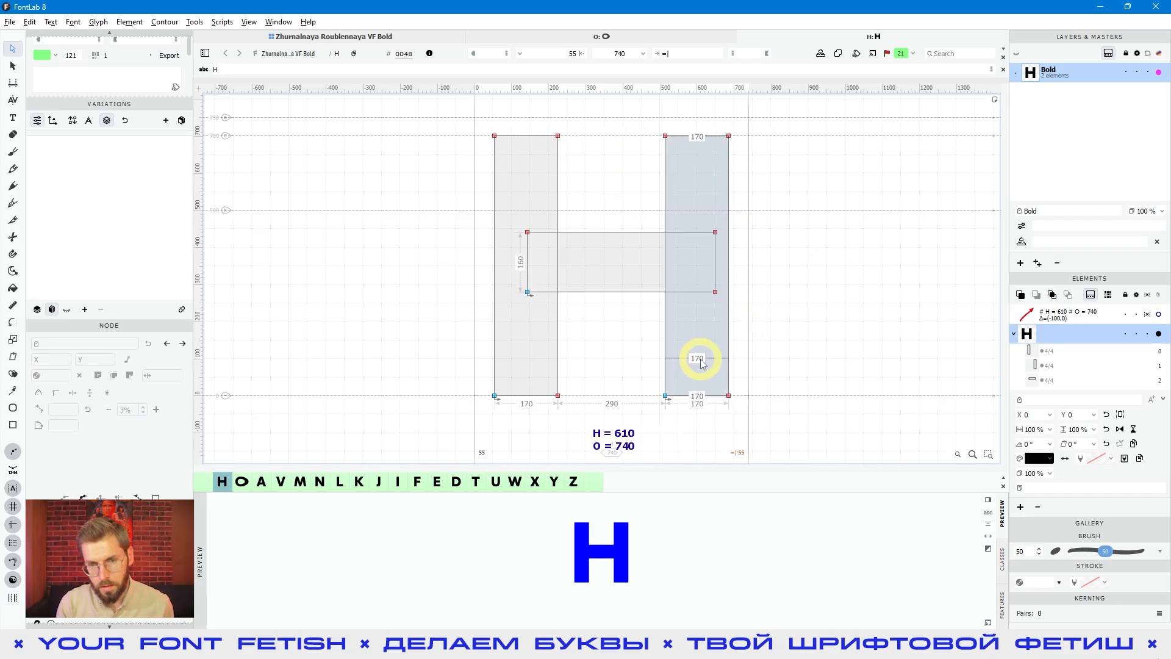
Step: Merge the H's crossbar and right stem into one contour, leaving the left stem separate
left_click(630, 307, "ctrl")
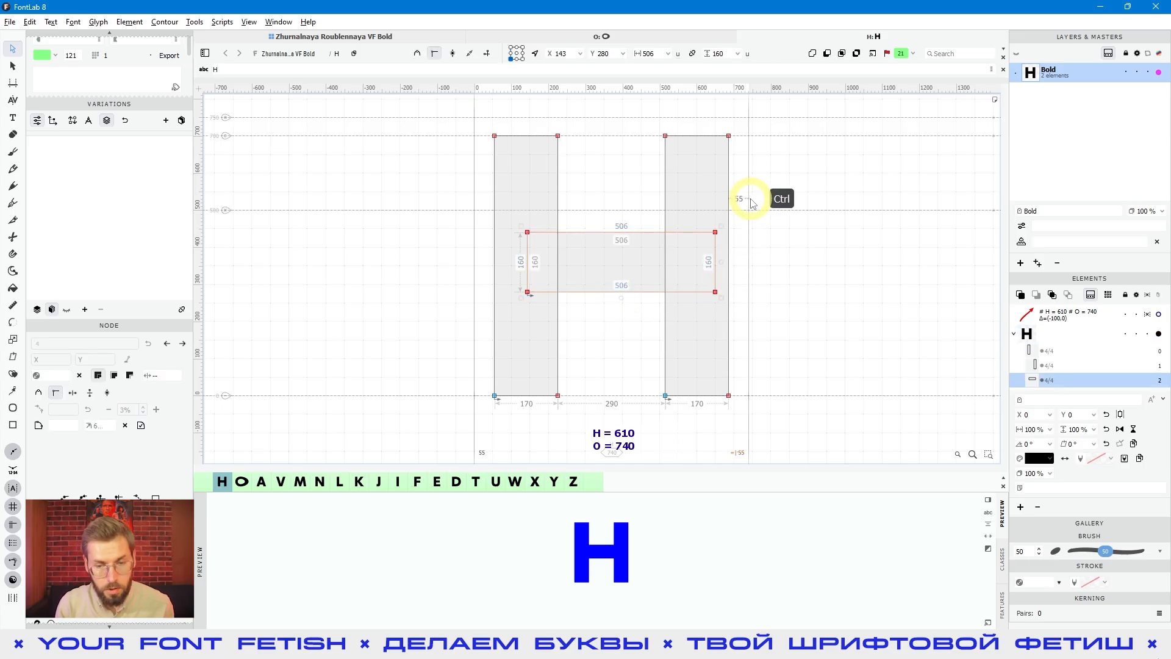
left_click(738, 168, "ctrl+shift")
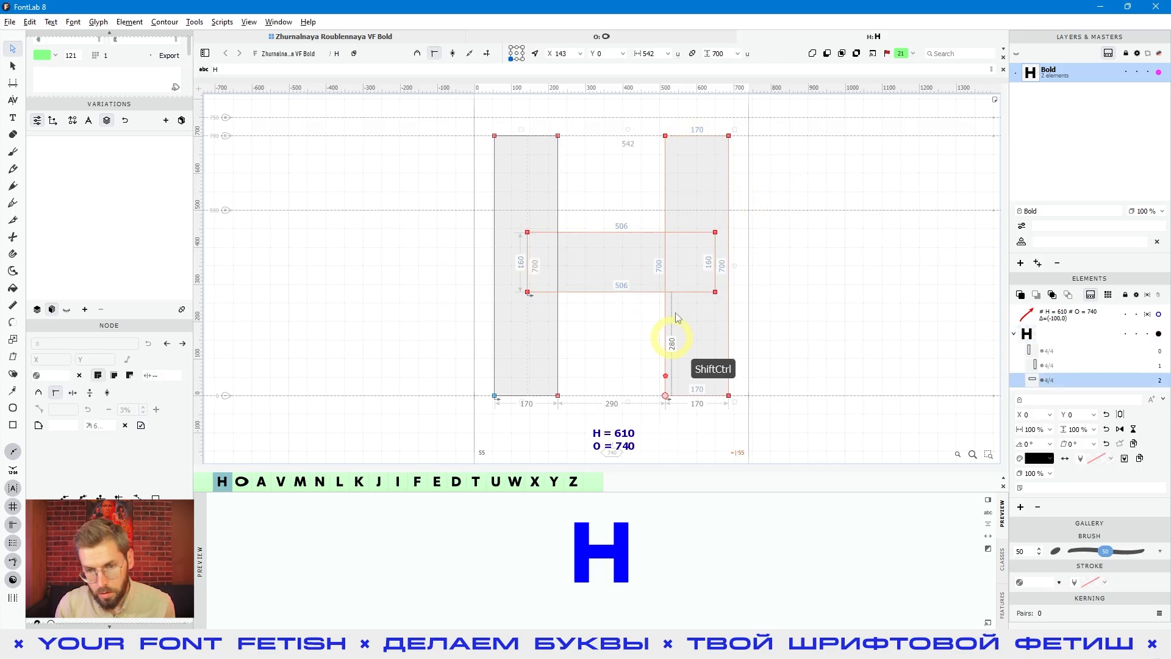
left_click(826, 54)
left_click(664, 232)
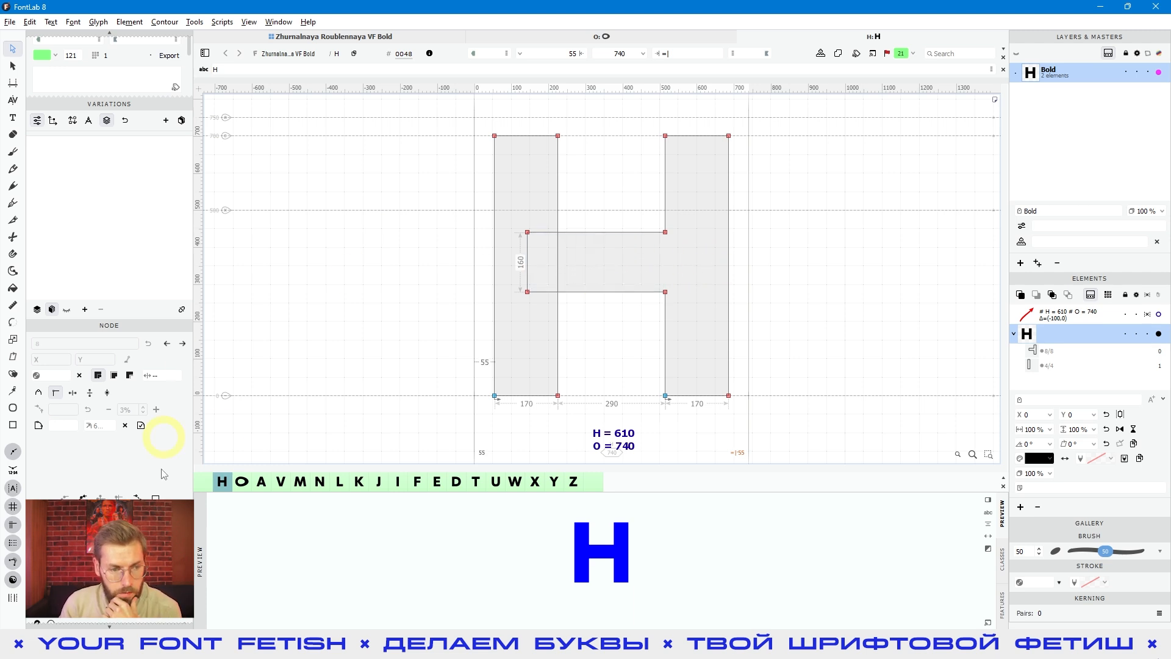
Step: Bring the node settings into view and apply Smart Corner where the crossbar's upper edge meets the right stem
left_click(38, 330)
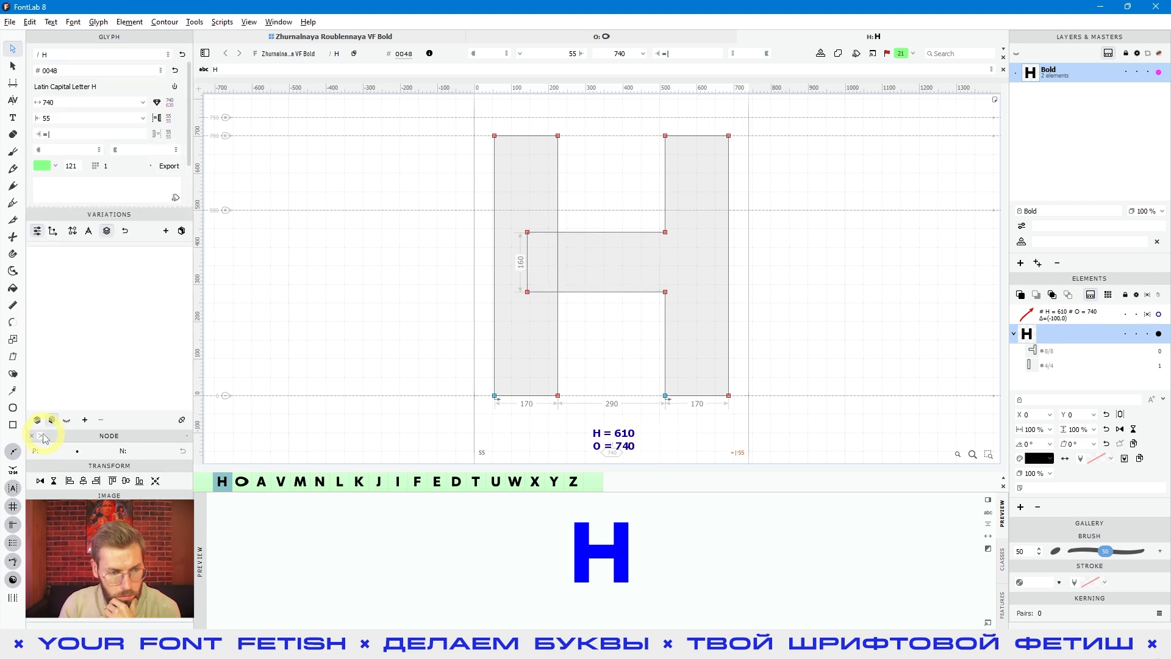
left_click(110, 432)
left_click(93, 467)
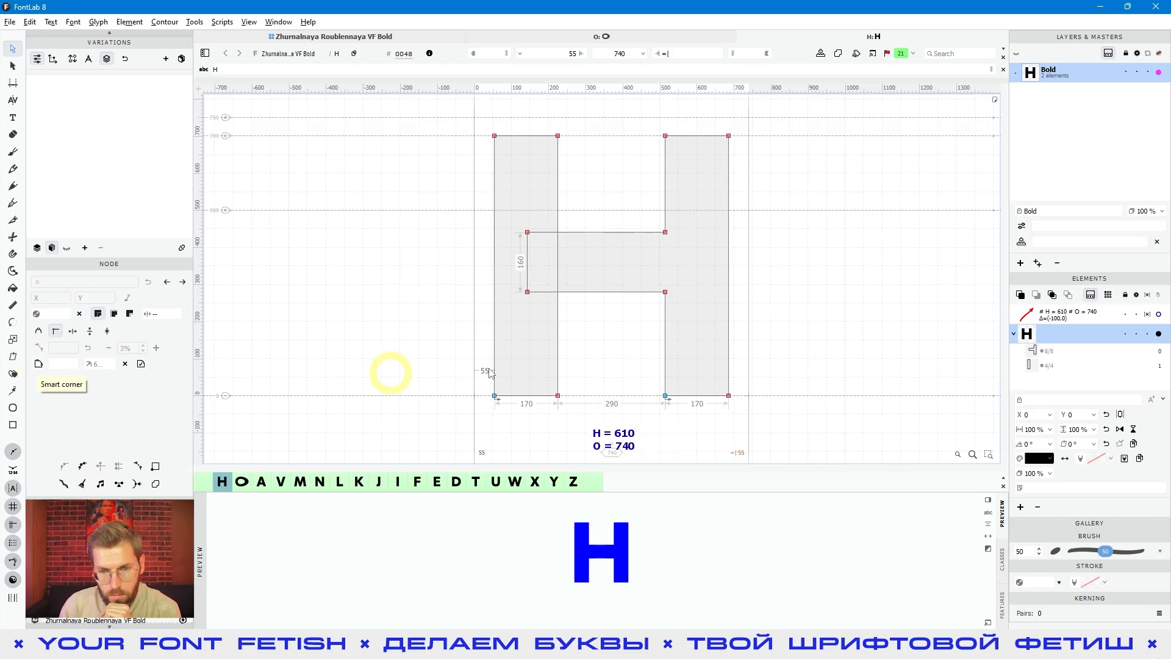
left_click(666, 232)
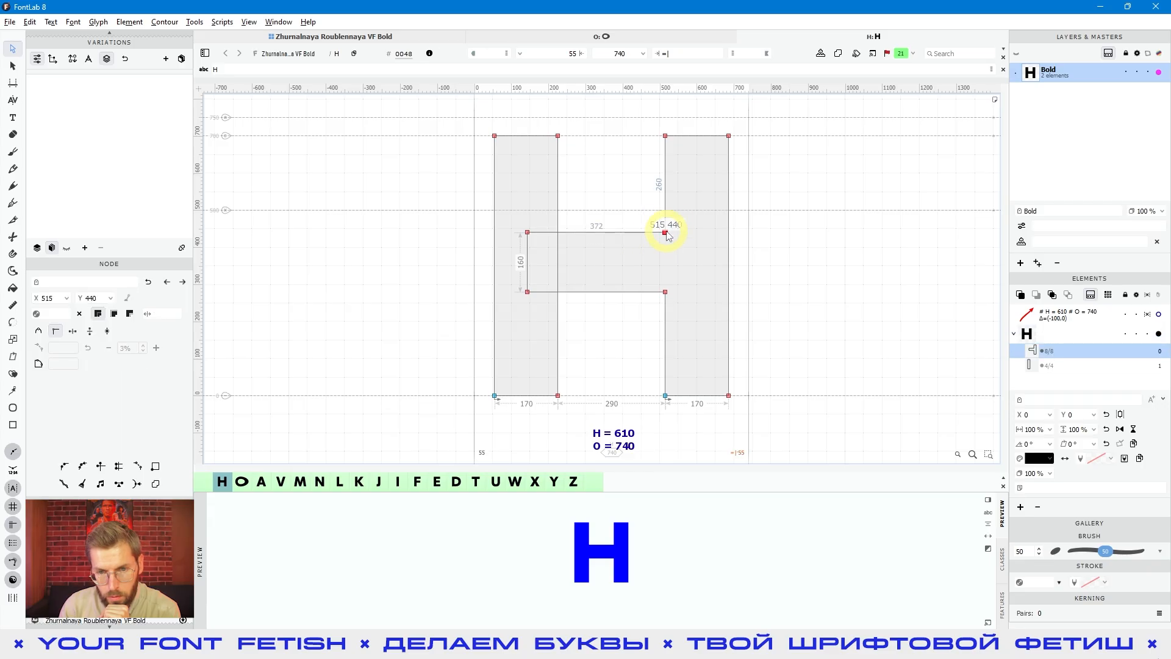
right_click(667, 234)
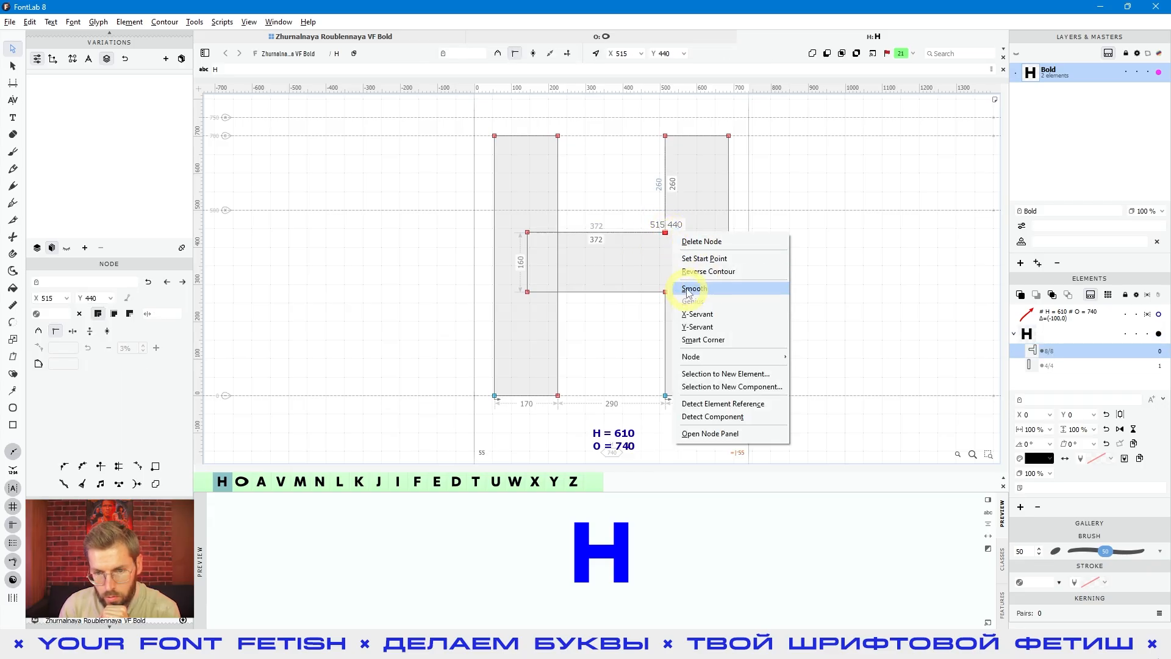
left_click(697, 339)
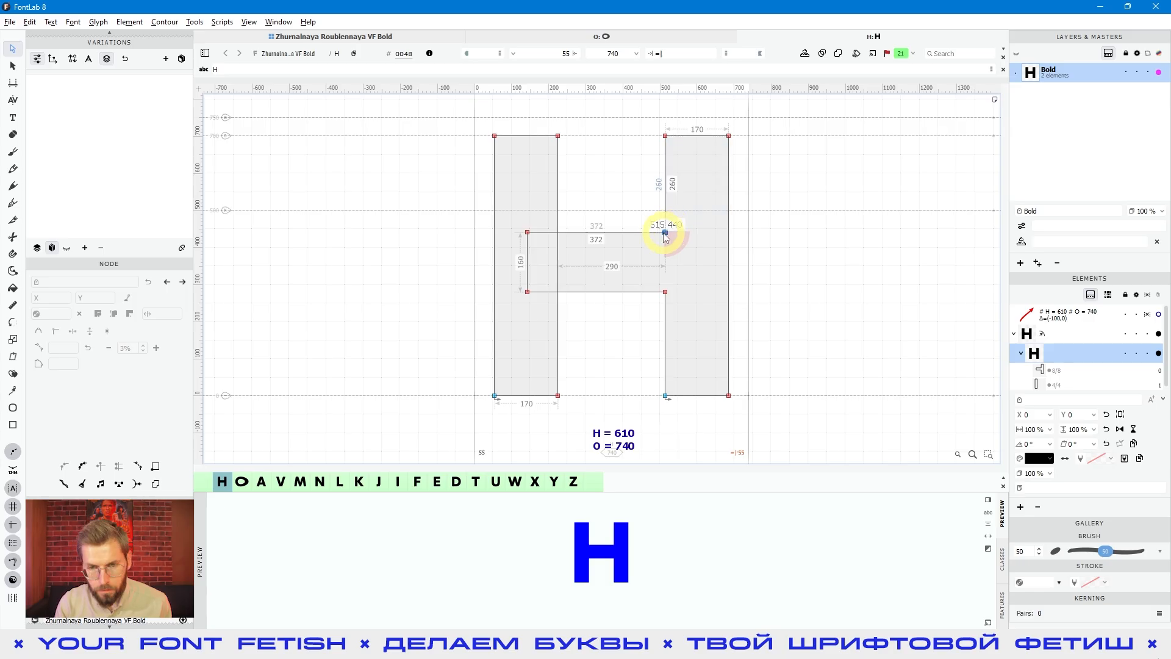
Step: Enlarge the crossbar's upper-right smart corner to a radius of about 70 and preview the filled H
scroll(667, 229, "up", 10)
scroll(676, 249, "up", 3)
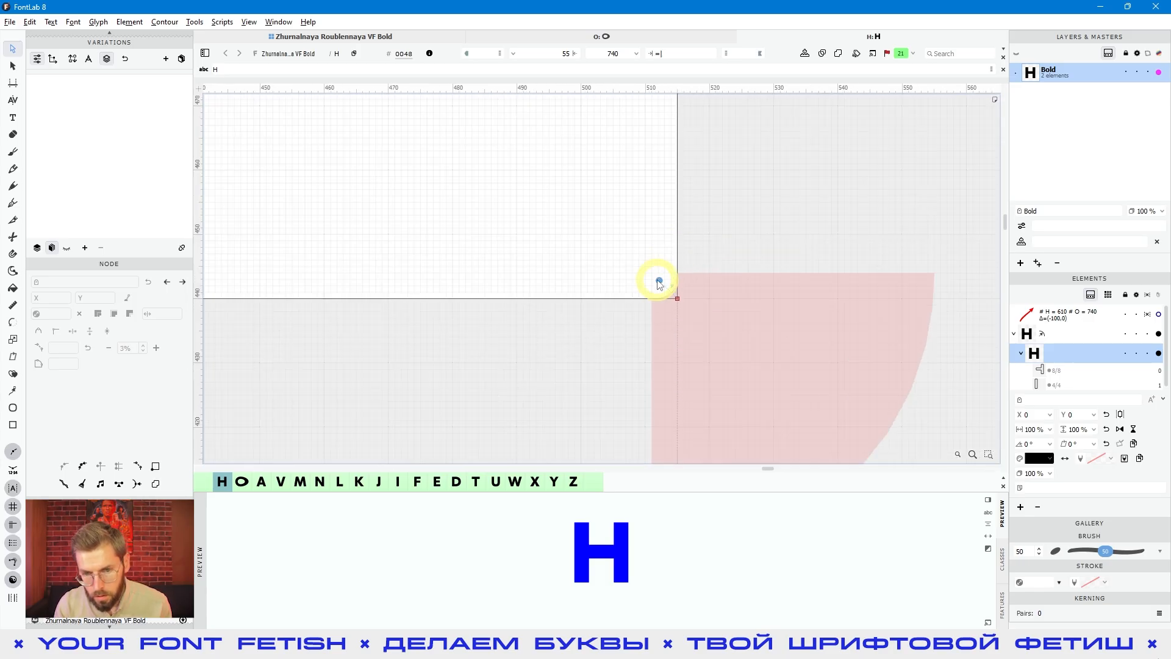
scroll(660, 283, "down", 3)
left_click(658, 281)
left_click_drag(658, 280, 562, 183)
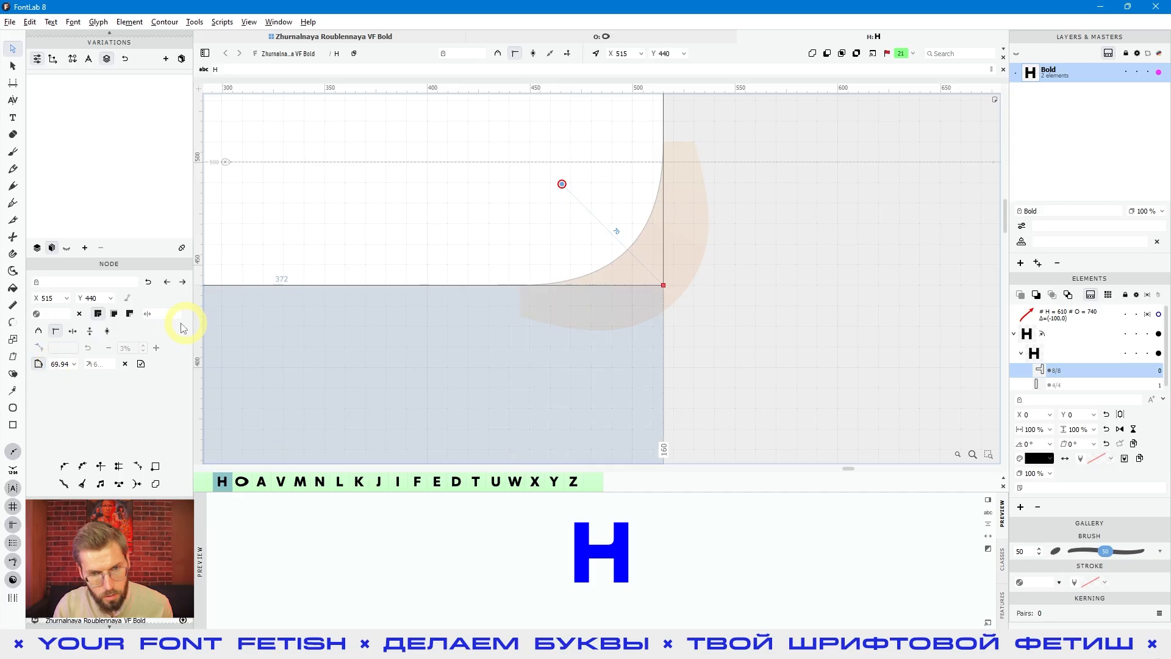
scroll(606, 254, "down", 5)
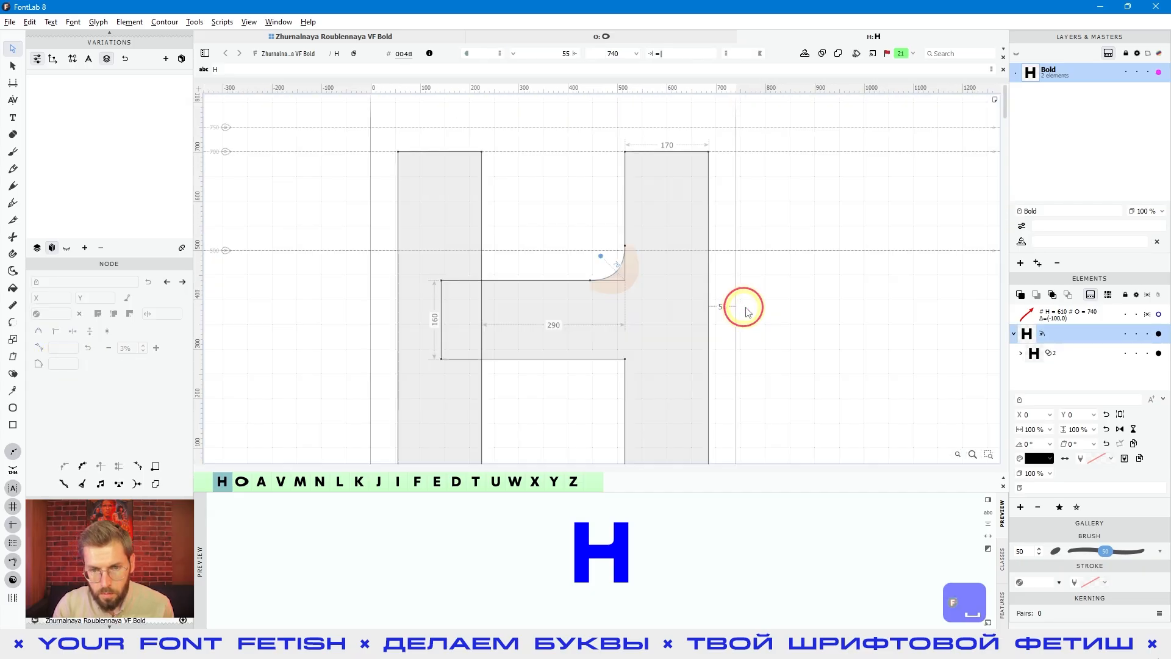
key("space")
left_click_drag(742, 306, 741, 262)
left_click_drag(640, 154, 679, 236)
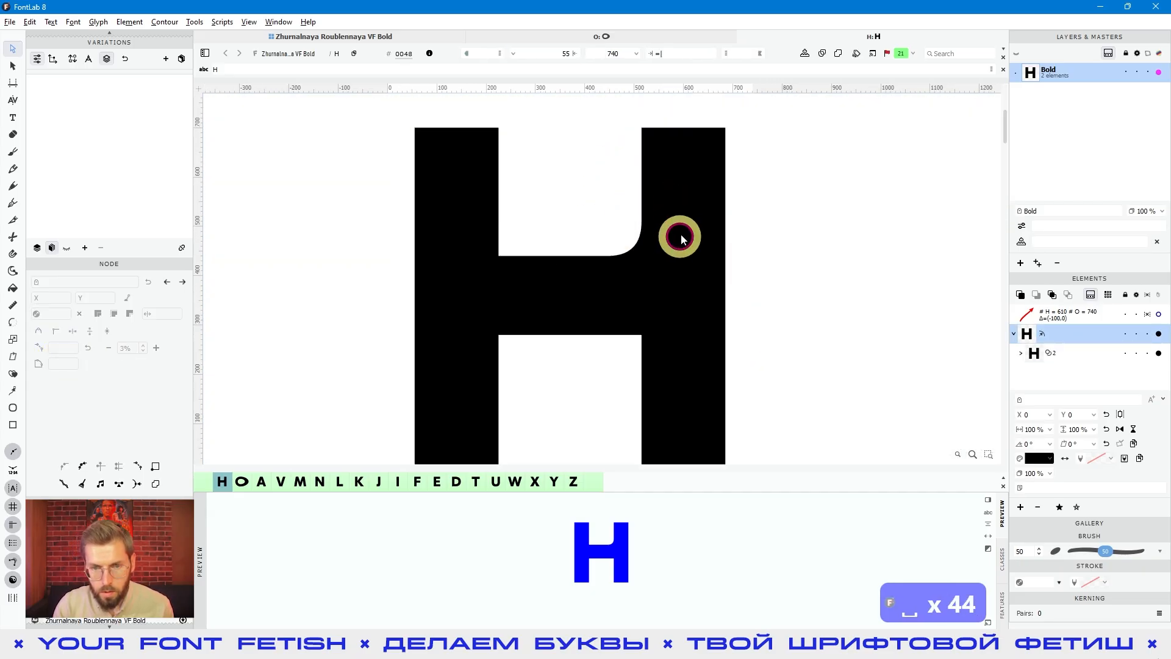
left_click(673, 149)
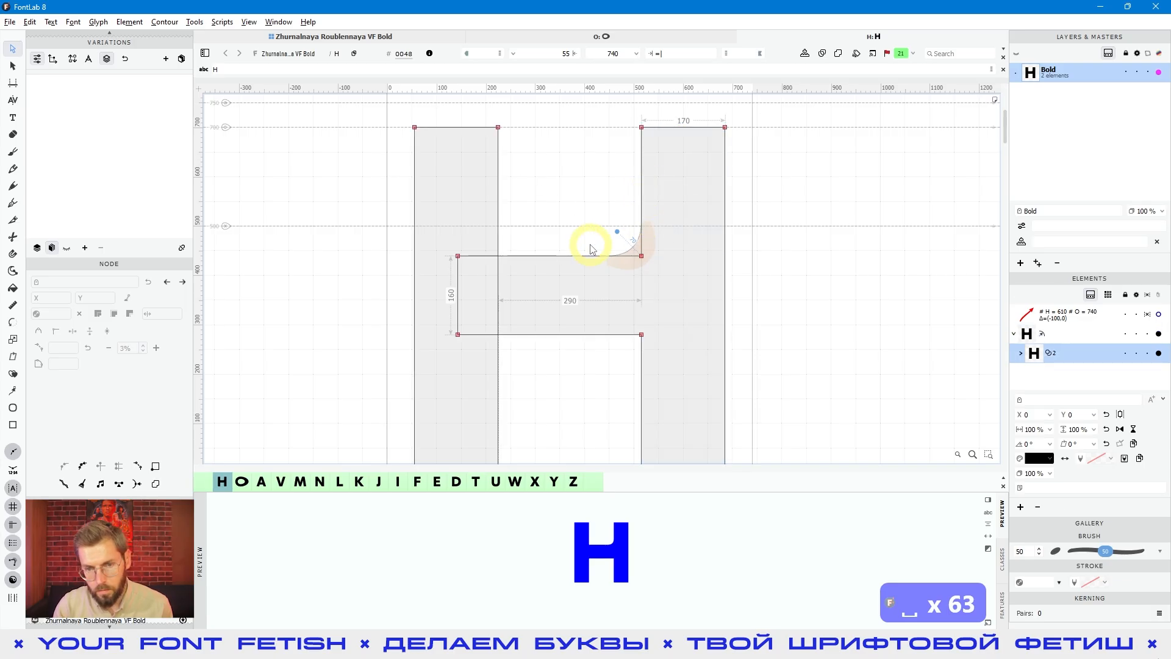
Step: Add a smart corner of about 58.5 radius to the right stem's upper inner node and preview the letter
right_click(642, 127)
left_click(674, 235)
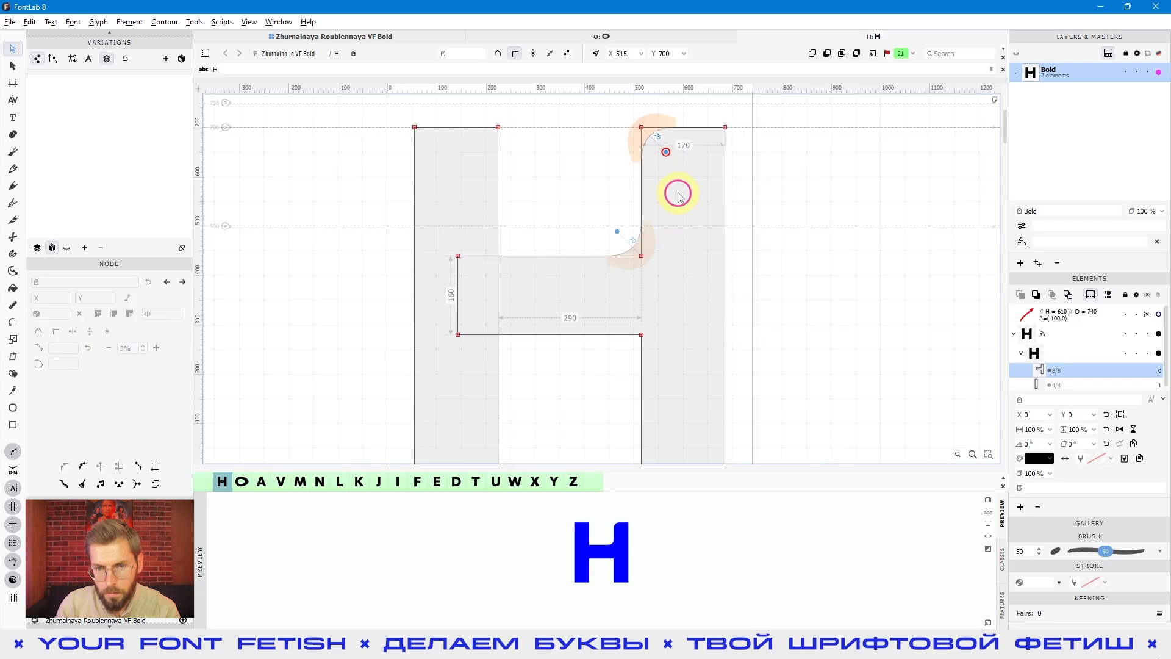
left_click(677, 193)
mouse_move(667, 159)
left_mouse_down()
mouse_move(664, 149)
mouse_move(684, 181)
mouse_move(662, 150)
left_mouse_up()
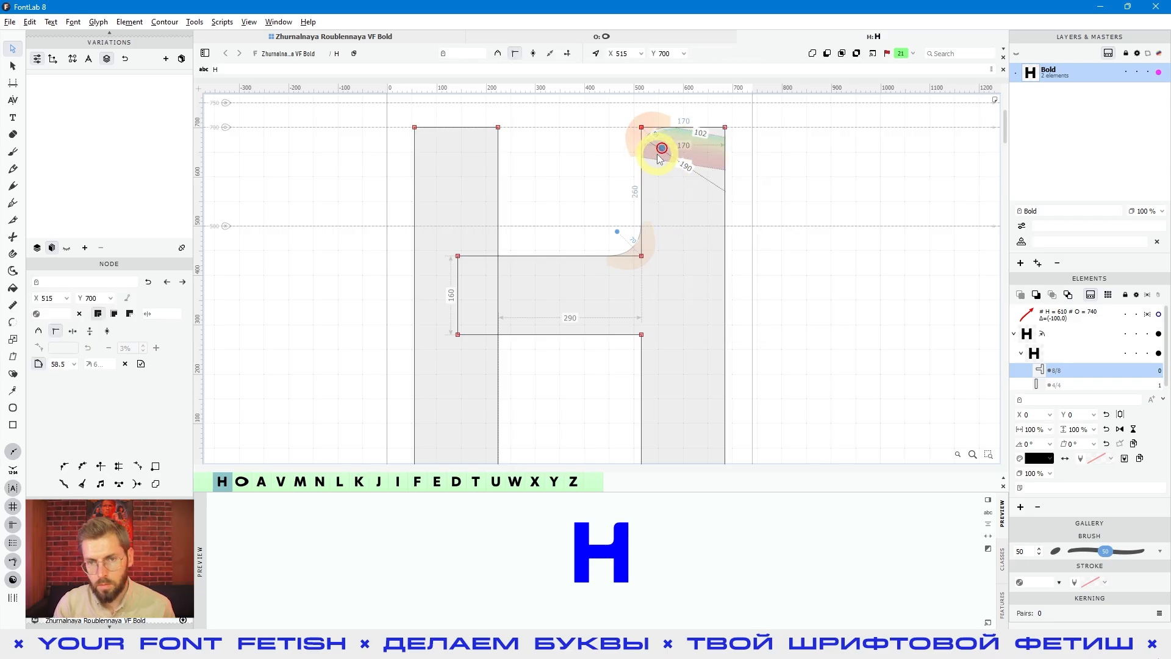
key("space")
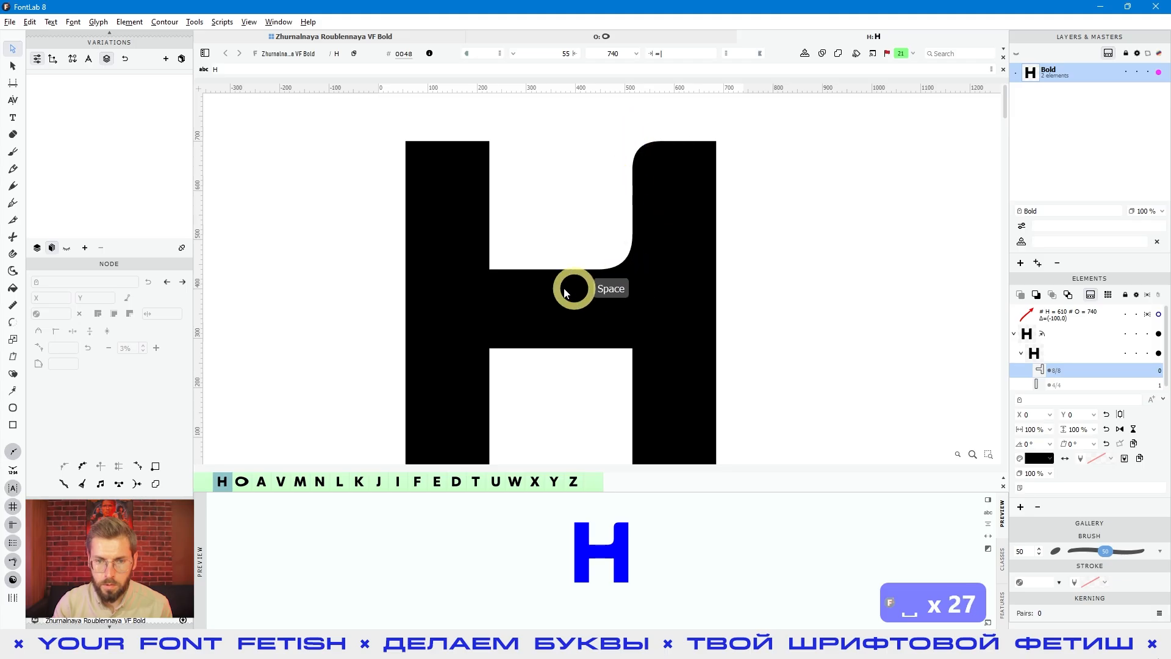
key("Escape")
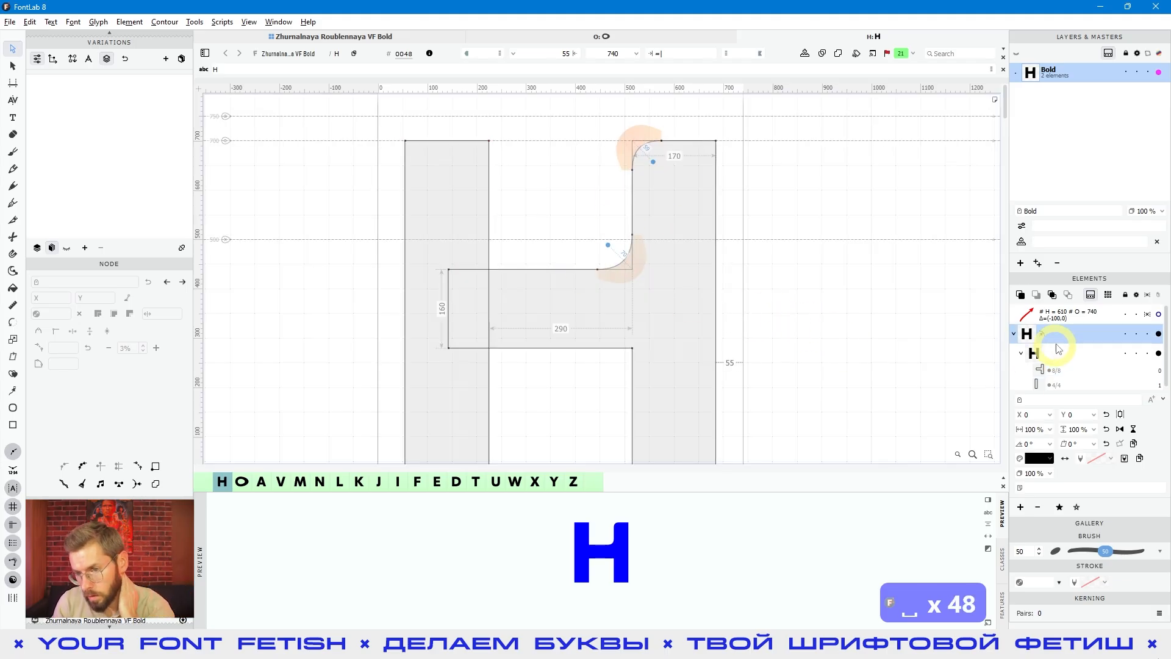
Step: Add a smart corner at the overlap where the crossbar's upper edge crosses the left stem's inner edge
left_click(514, 245)
left_click(511, 278)
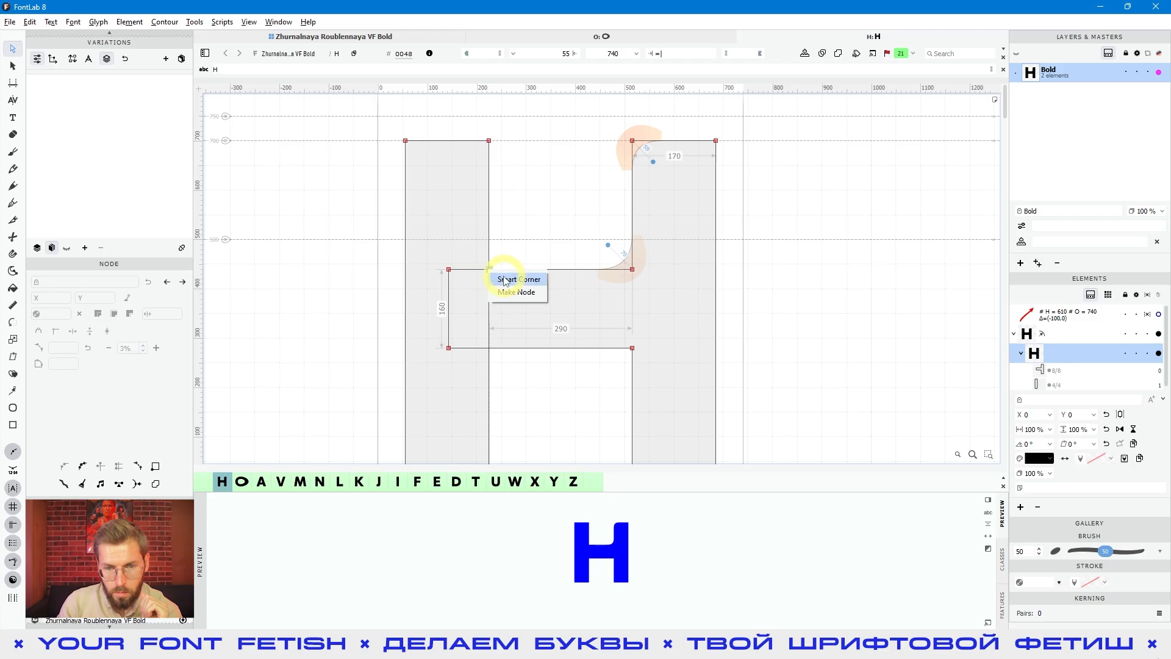
left_click(517, 279)
left_click(593, 279)
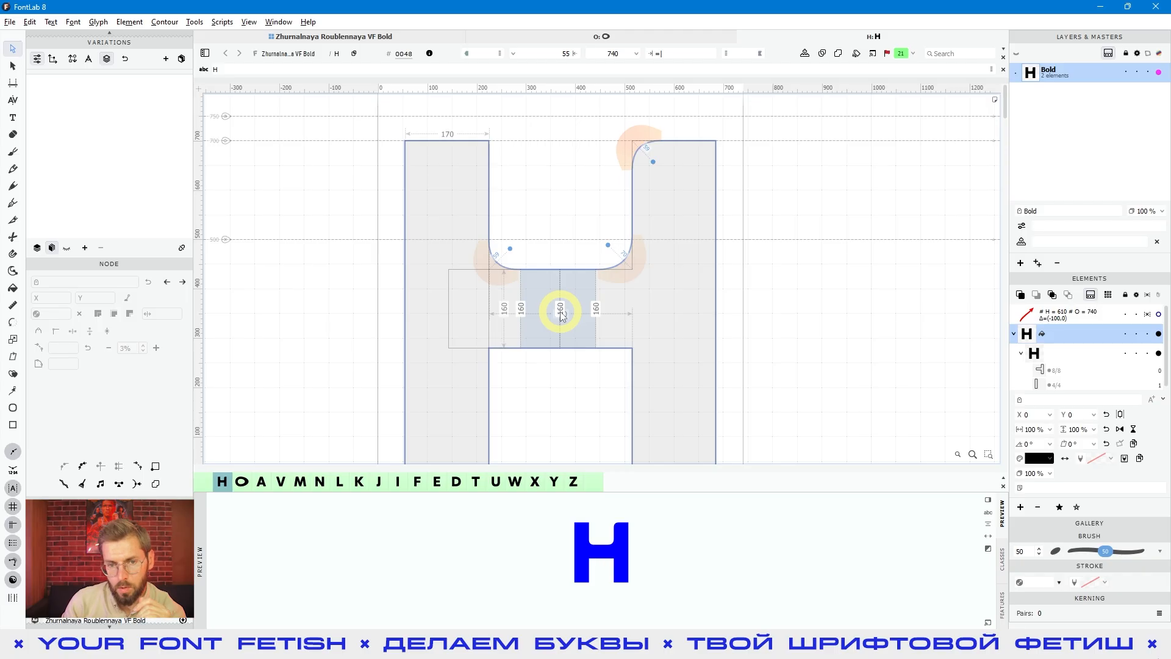
Step: Enlarge the left inner smart corner and resize all existing smart corners together to a radius of about 123
left_click_drag(510, 249, 534, 224)
left_click(869, 336)
key("space")
left_click_drag(812, 366, 720, 354)
scroll(797, 336, "down", 3)
key("space")
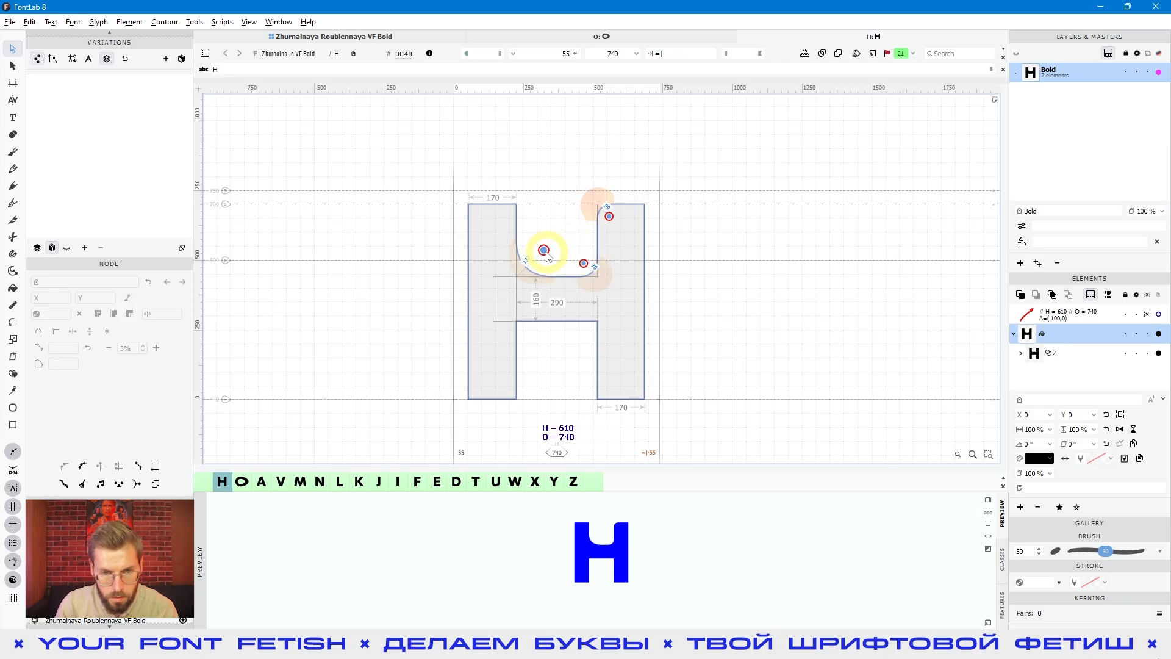
mouse_move(542, 254)
left_mouse_down()
mouse_move(550, 233)
mouse_move(541, 253)
left_mouse_up()
Step: Apply Smart Corner to the right stem's bottom inner node and set its radius to 100
left_click(711, 350)
left_click(599, 399)
left_click(593, 398)
left_click(39, 364)
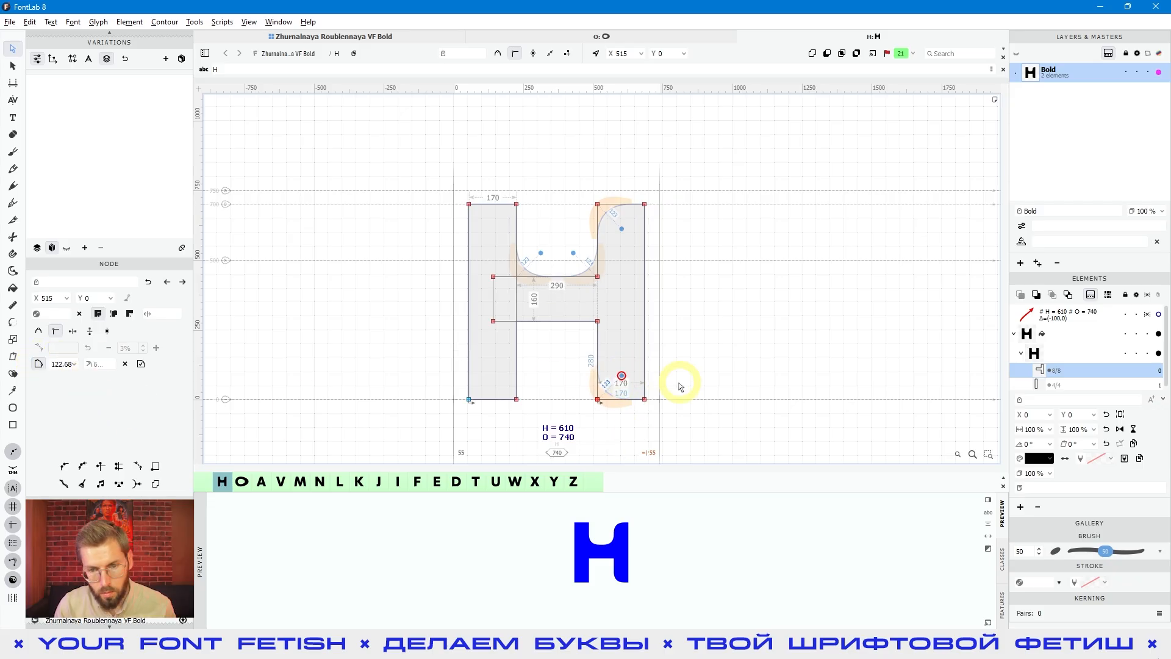
double_click(621, 375)
left_click_drag(54, 366, 79, 375)
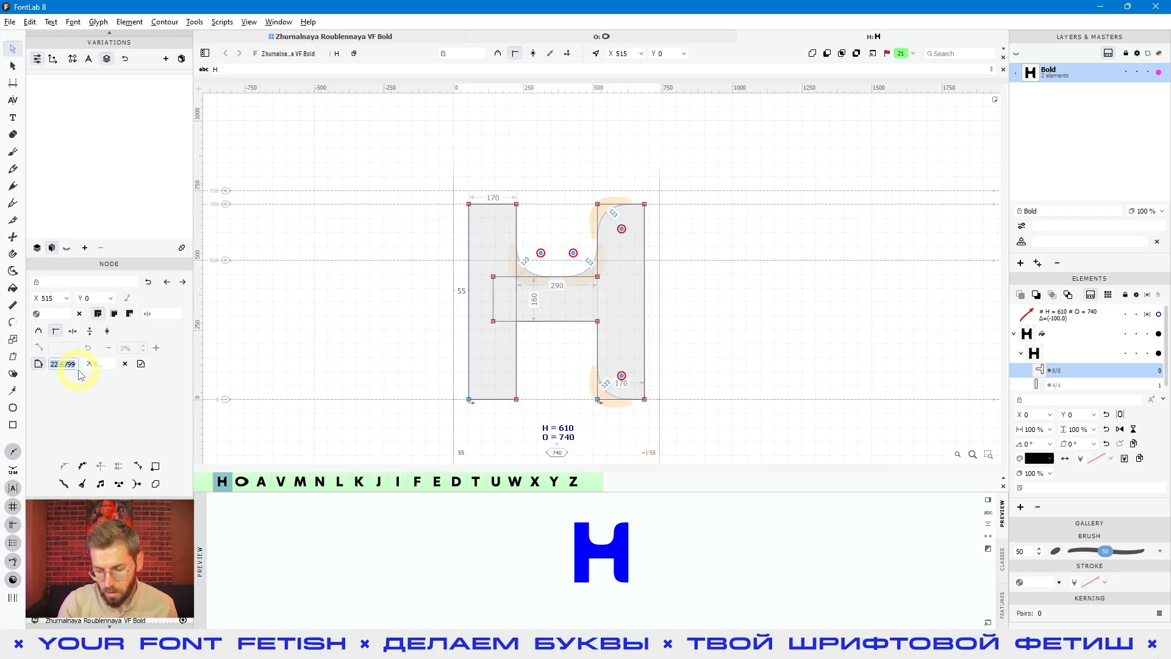
type("100")
key("Return")
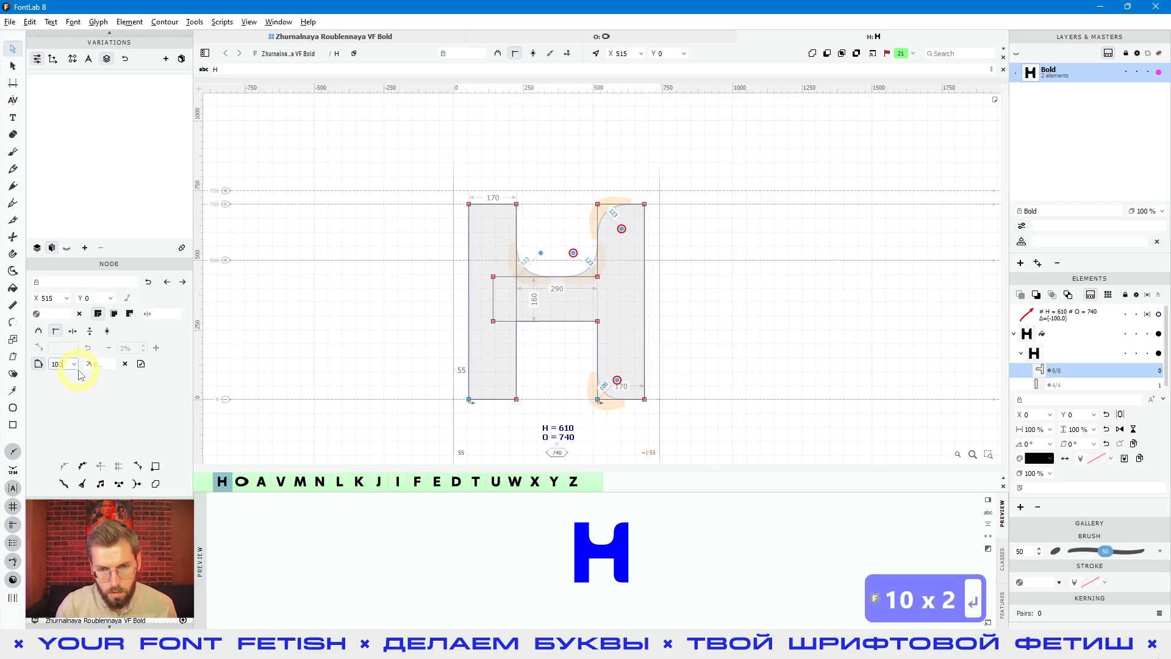
Step: Change the remaining smart corners to the same 100 radius and preview the filled H
left_click(764, 303)
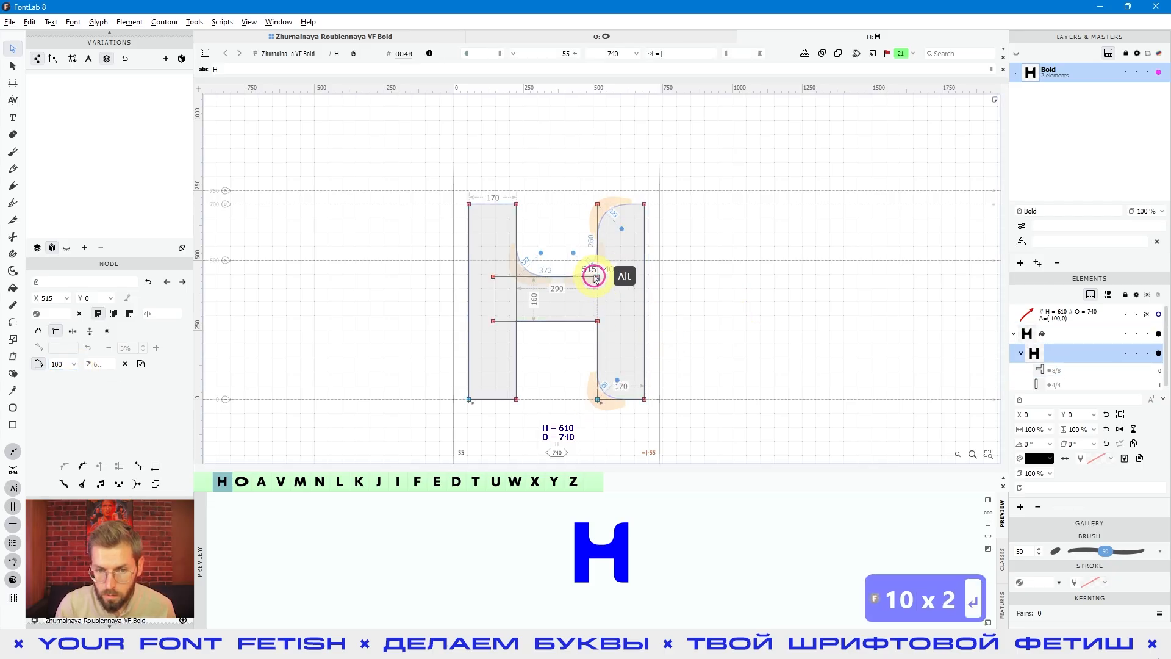
scroll(594, 275, "up", 4)
left_click_drag(547, 226, 554, 231)
scroll(554, 230, "down", 3)
key("space")
left_click_drag(757, 339, 765, 325)
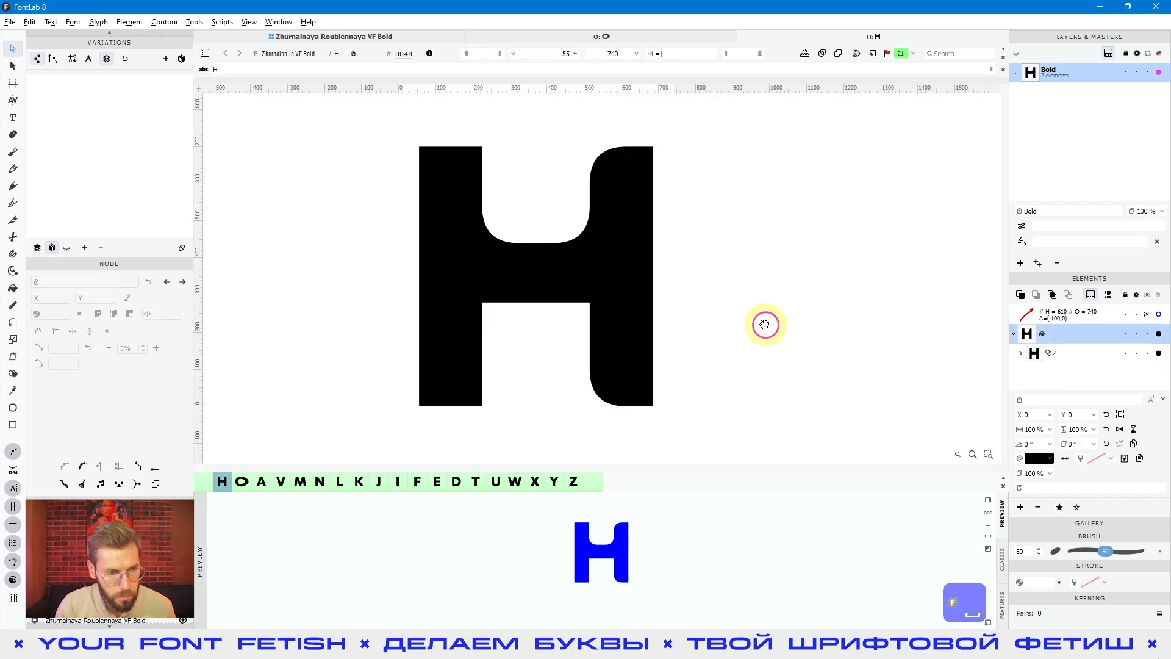
Step: Delete the smart corner between the left stem and the crossbar's upper edge
left_click(533, 295)
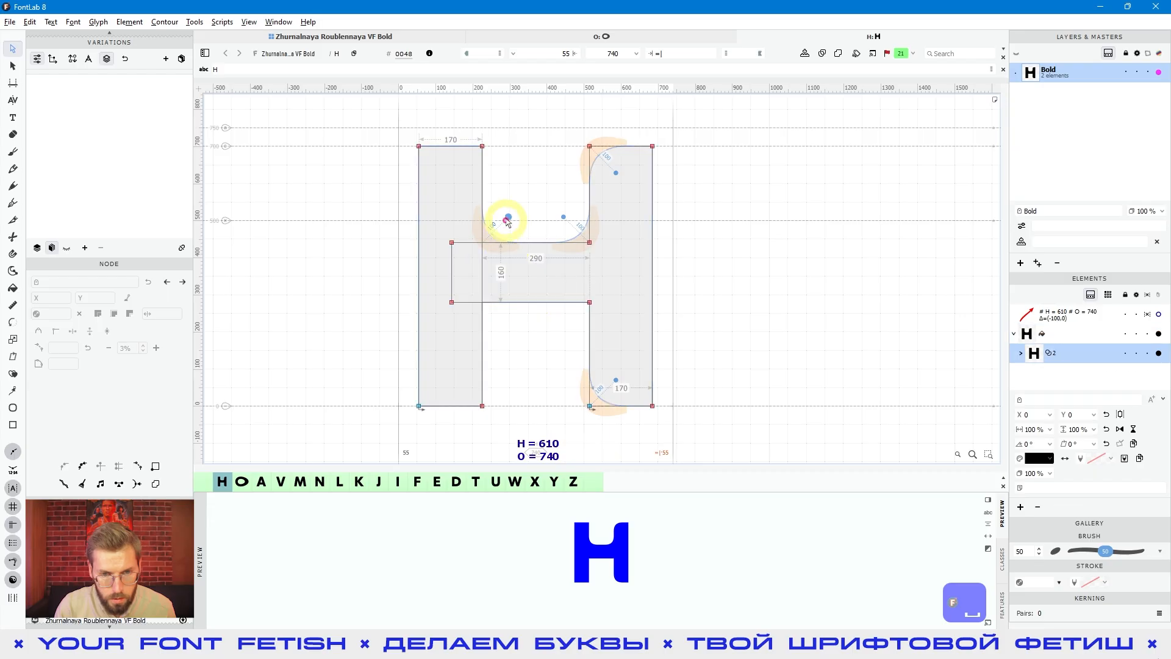
key("Delete")
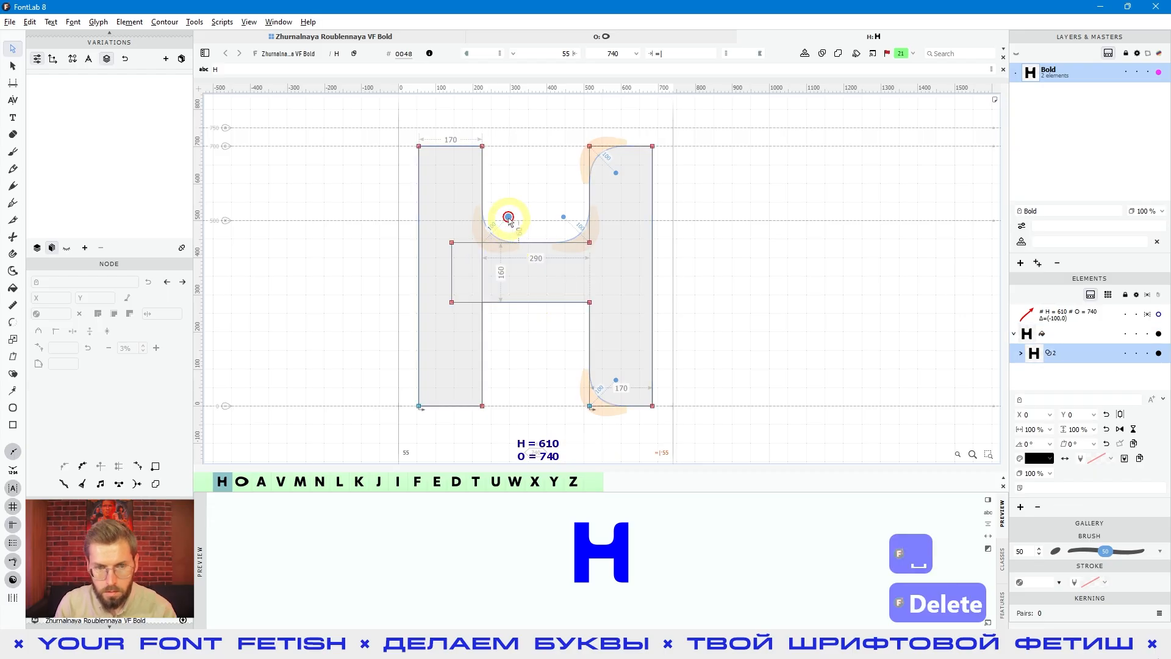
left_click(470, 248)
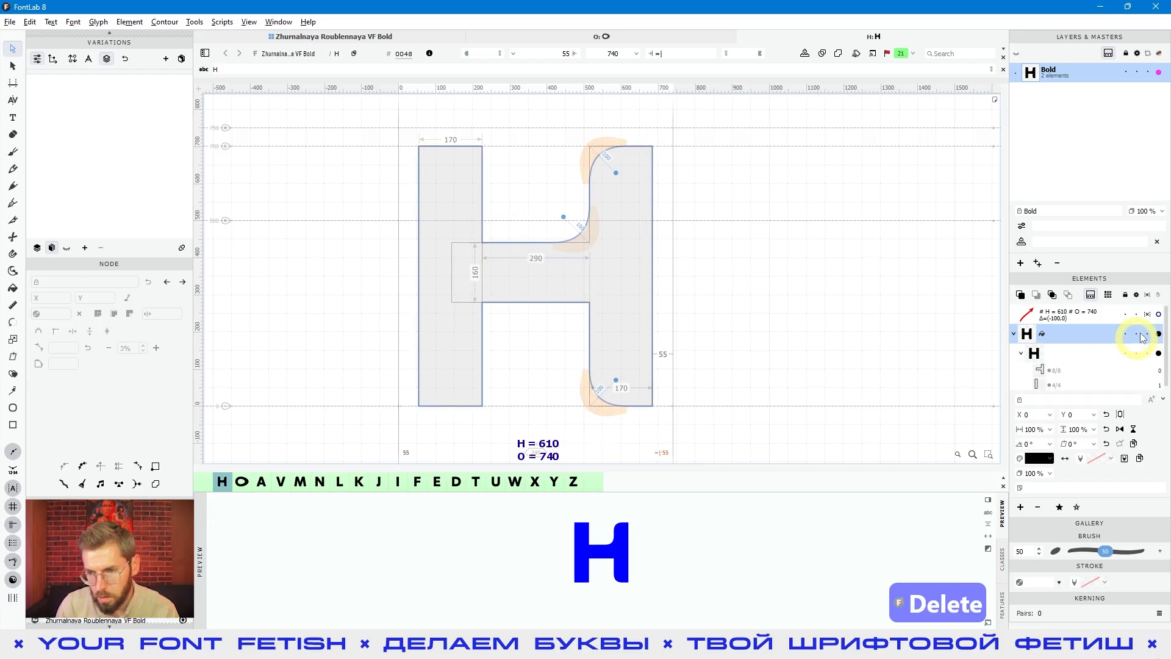
Step: Remove the smart corner filter from the whole H element
left_click(860, 242)
left_click(633, 199)
left_click(774, 233)
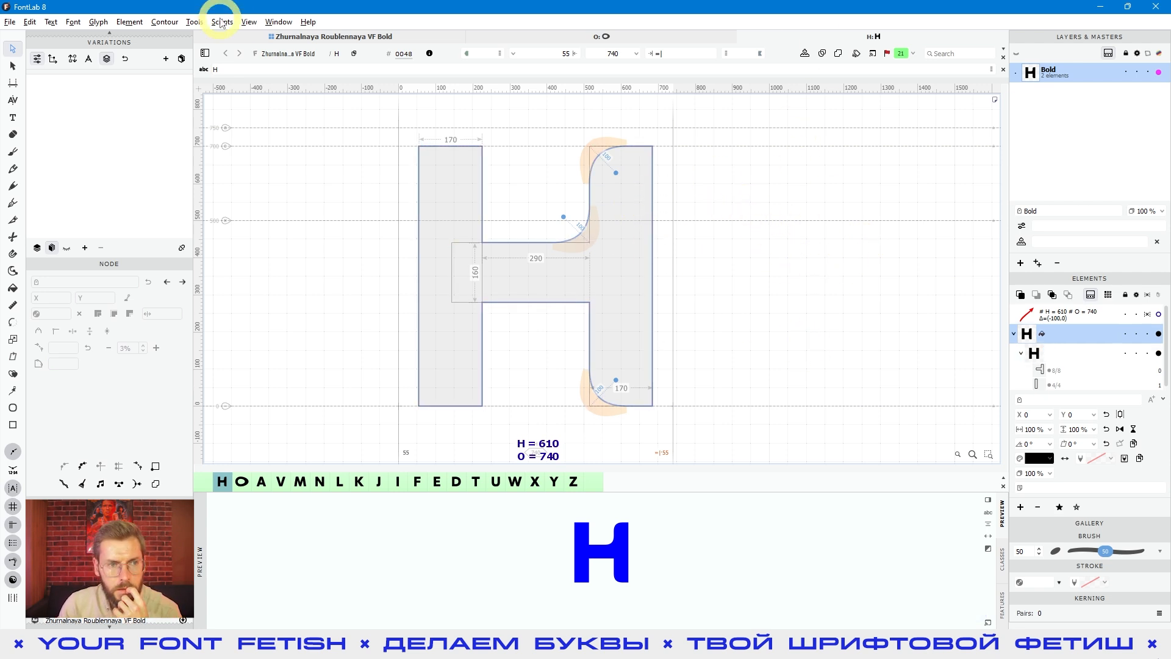
left_click(187, 23)
mouse_move(173, 27)
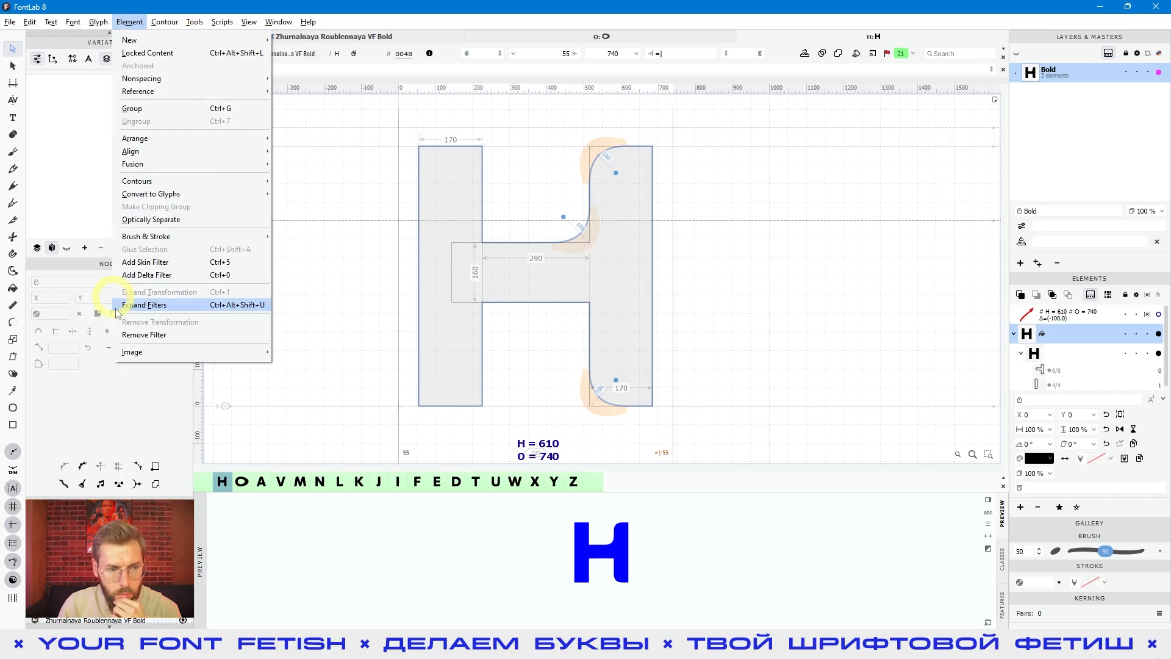
left_click(144, 335)
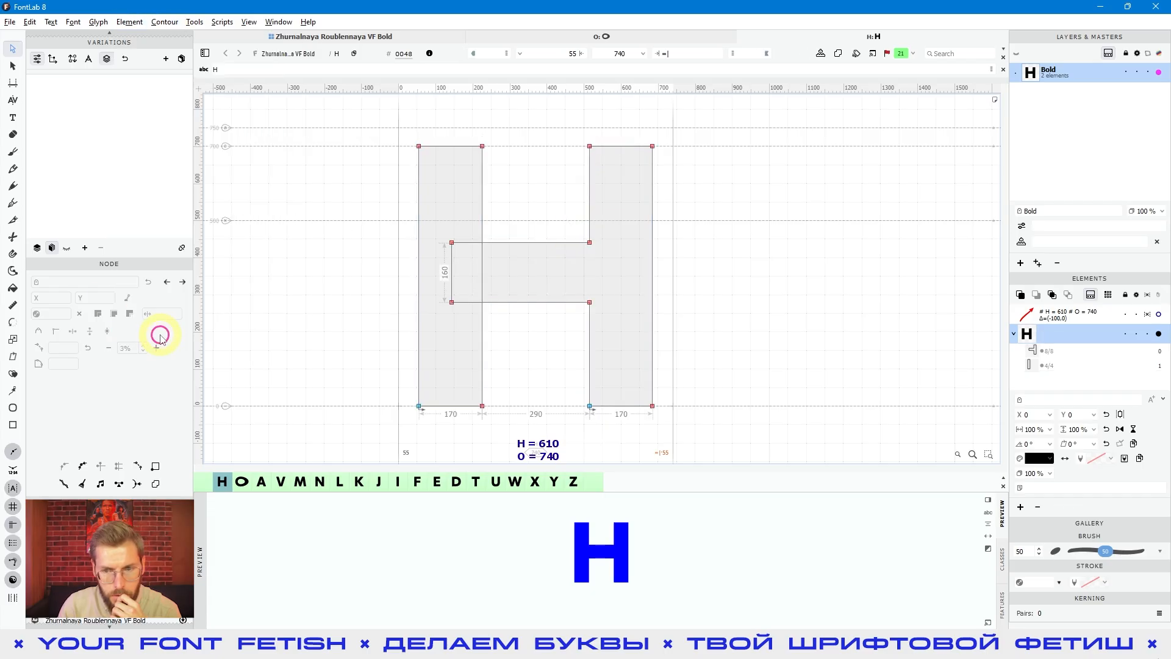
Step: Apply Smart Corner to the right stem's two top nodes and the upper crossbar junction, and reduce their radius
left_click_drag(555, 137, 729, 297)
left_click(62, 366)
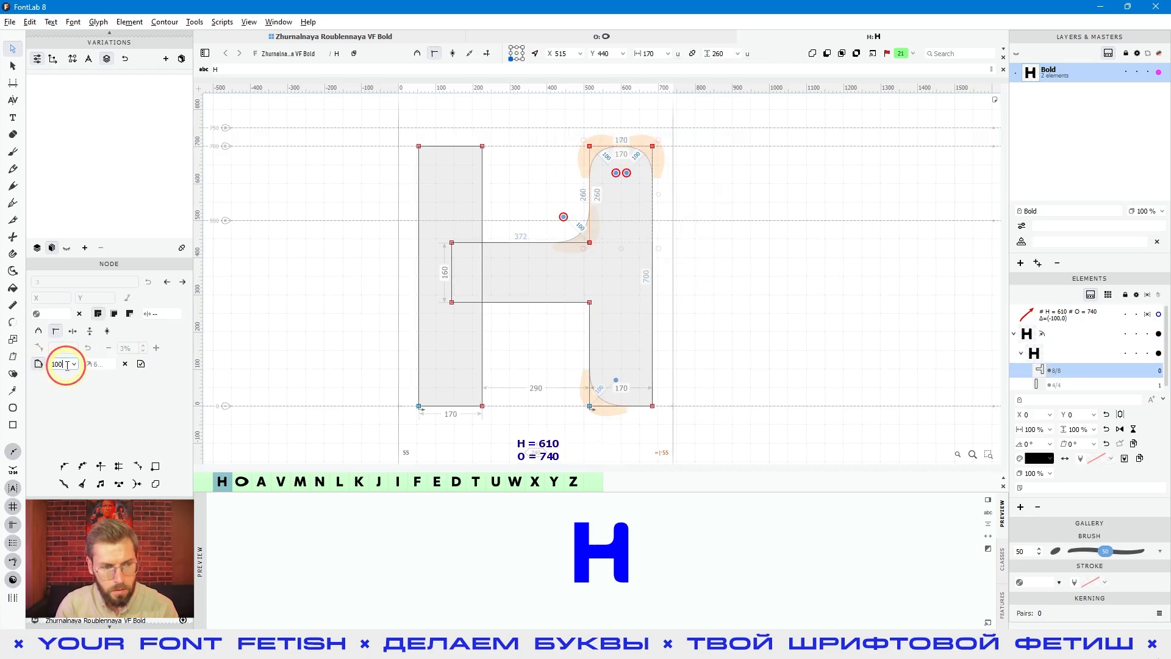
left_click_drag(96, 382, 88, 382)
left_click(316, 365)
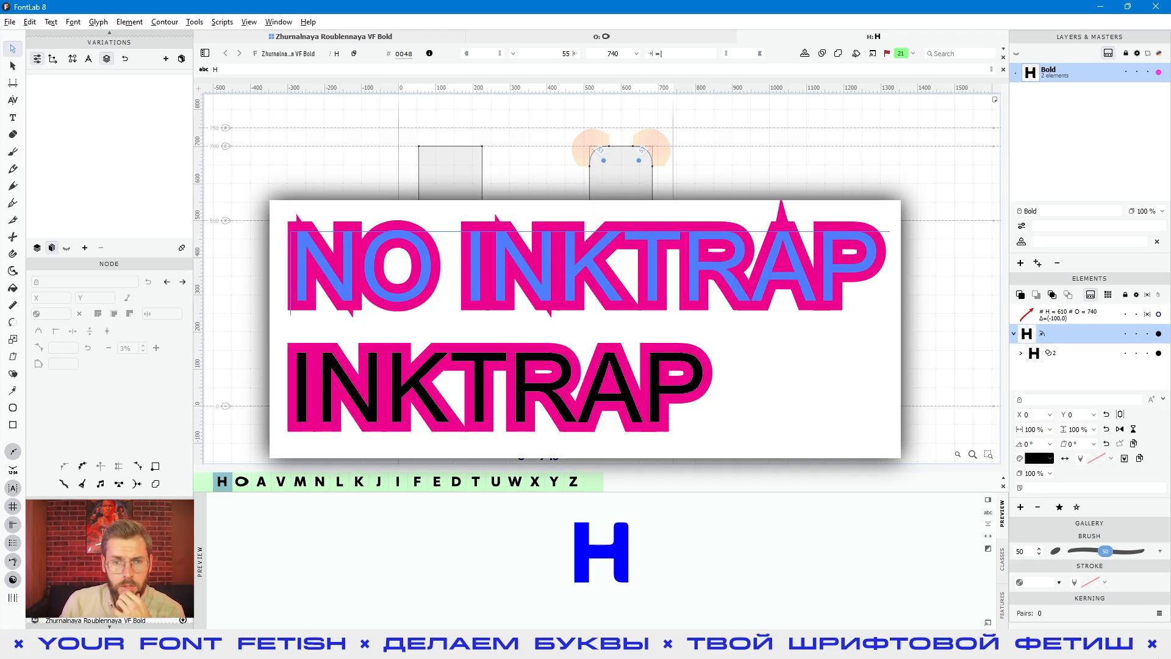
Step: Return to the font's glyph overview and open the letter A for editing
left_click(361, 39)
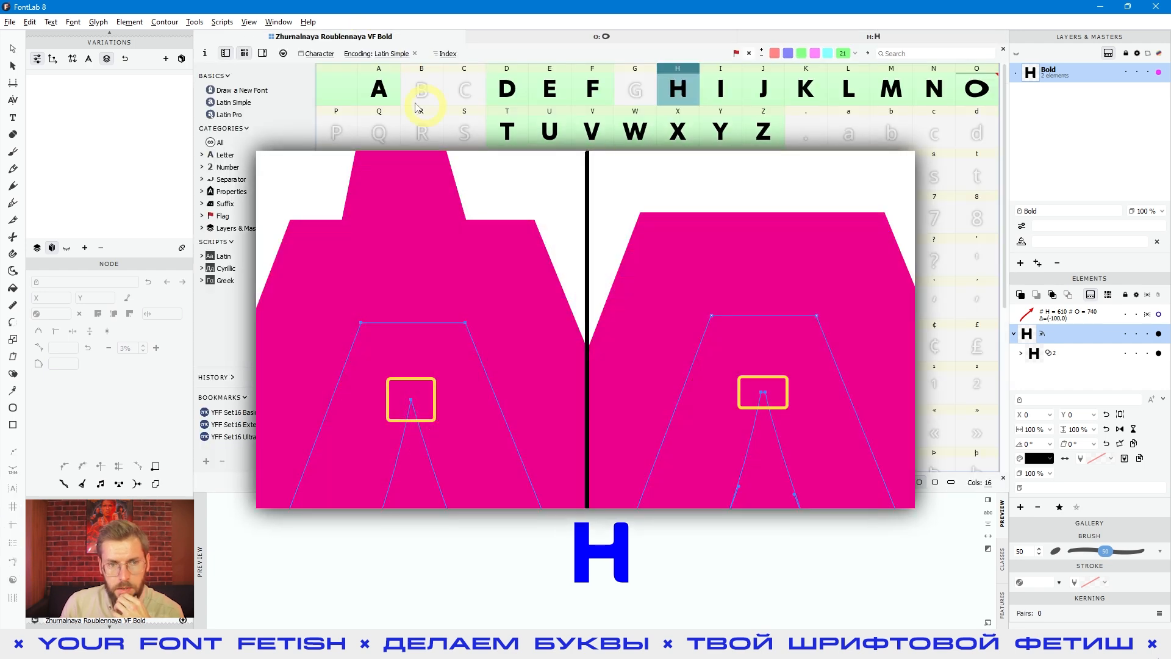
double_click(378, 89)
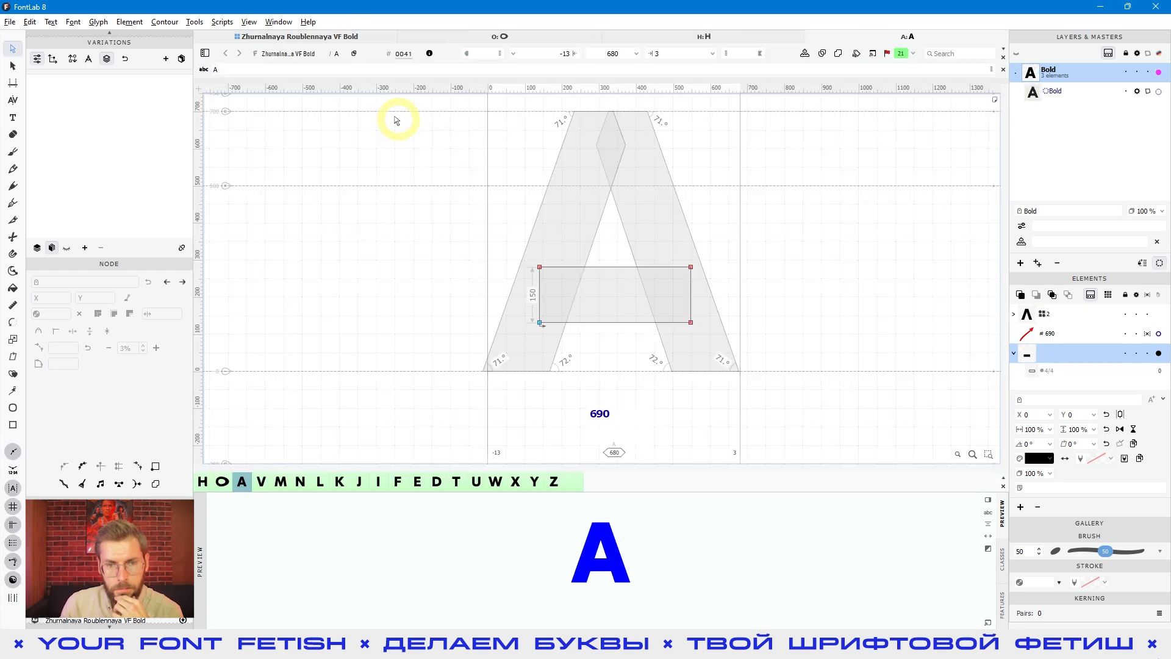
Step: Combine the letter A's two diagonal stems and crossbar into a single element
key("space")
left_click_drag(861, 253, 825, 270)
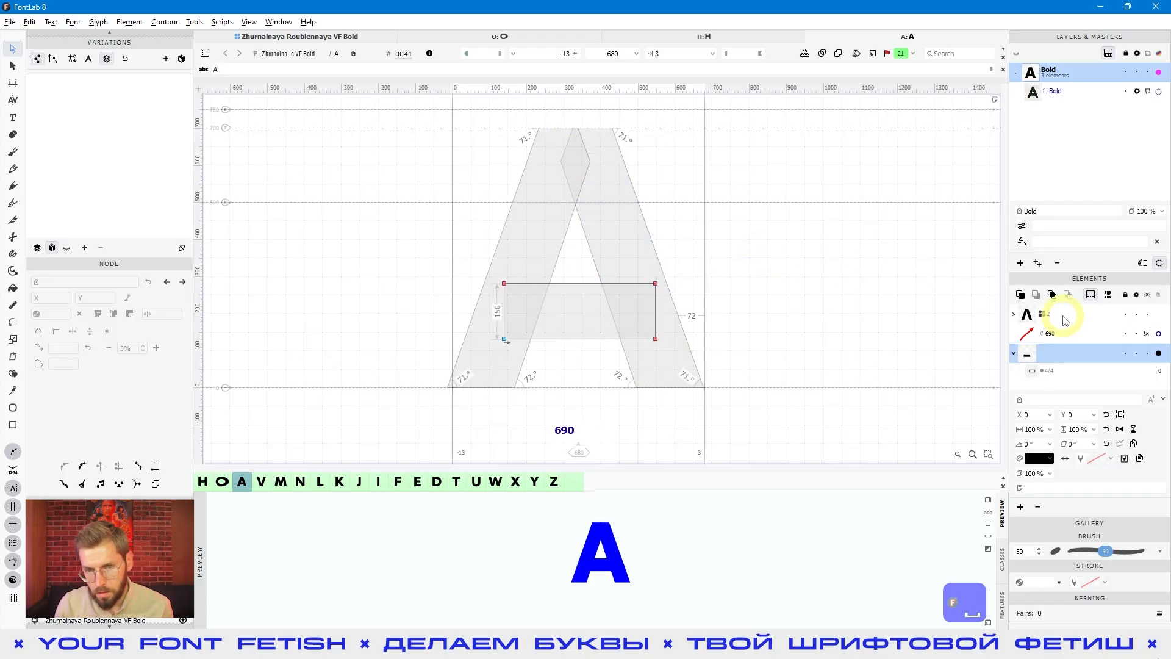
left_click(576, 209)
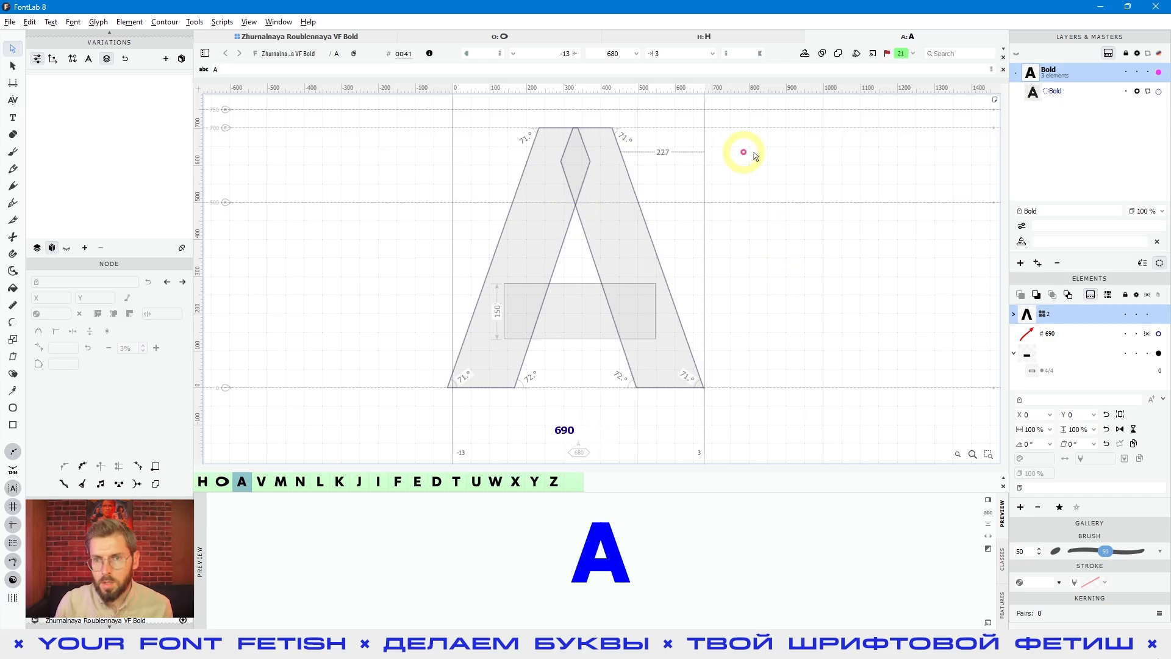
left_click(822, 56)
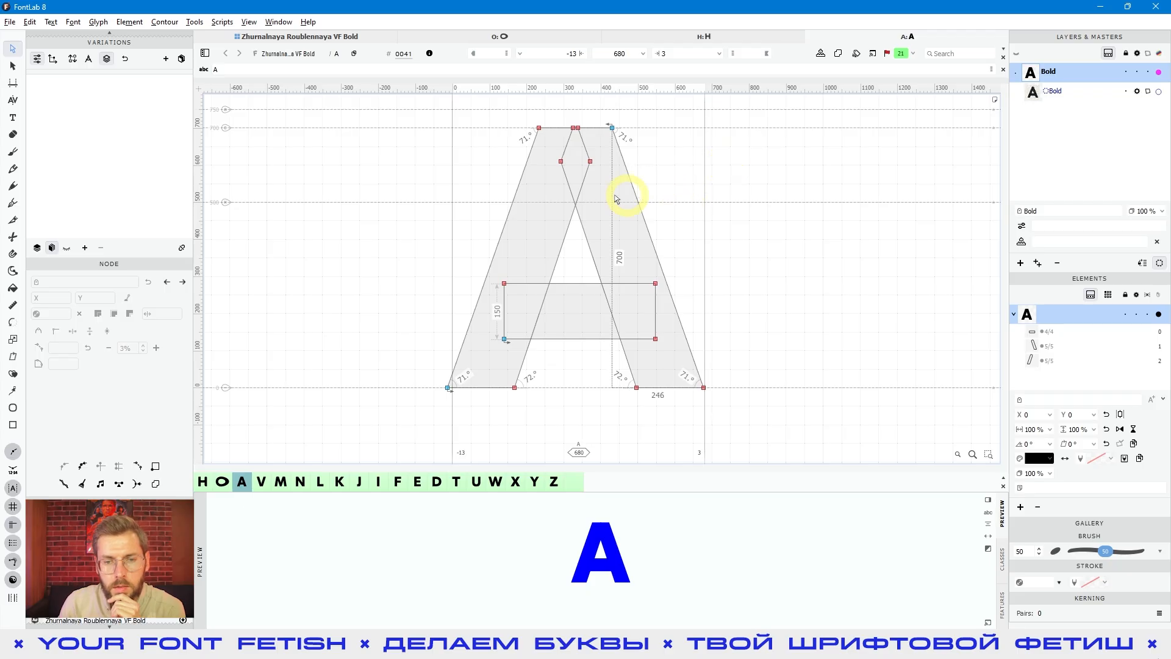
Step: Apply Smart Corner at the inner apex where the diagonals cross, with a radius of about 104, and preview the filled letter
left_click(574, 206)
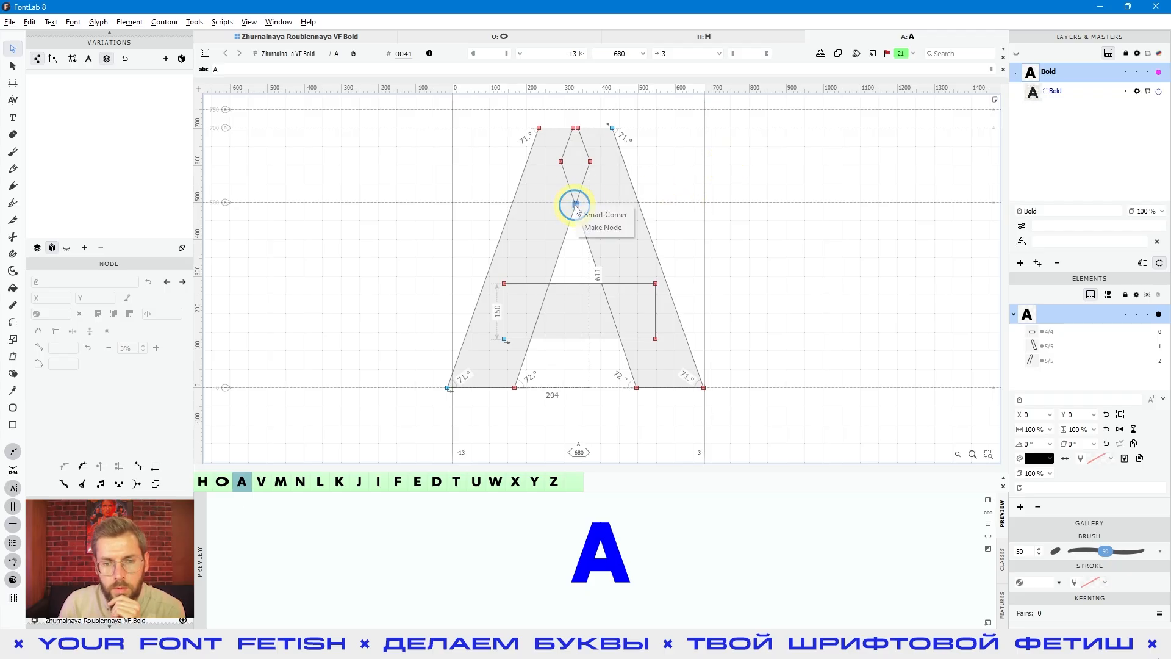
left_click(605, 215)
left_click(636, 246)
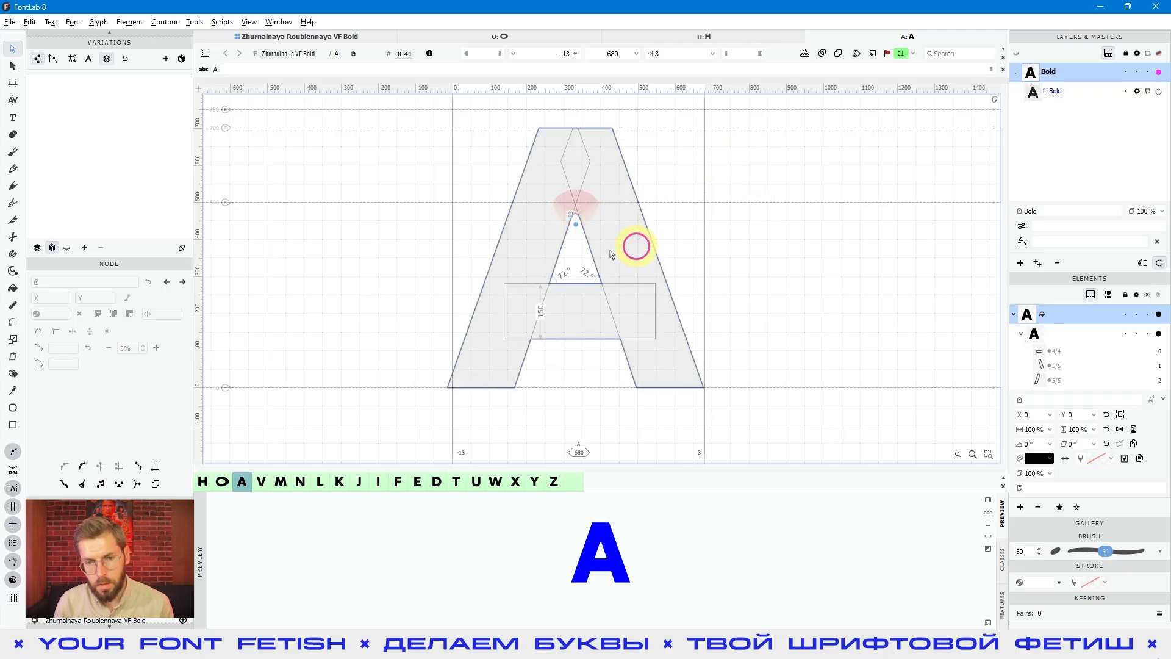
left_click(577, 230)
key("space")
key("space")
key("space")
key("space")
key("space")
key("space")
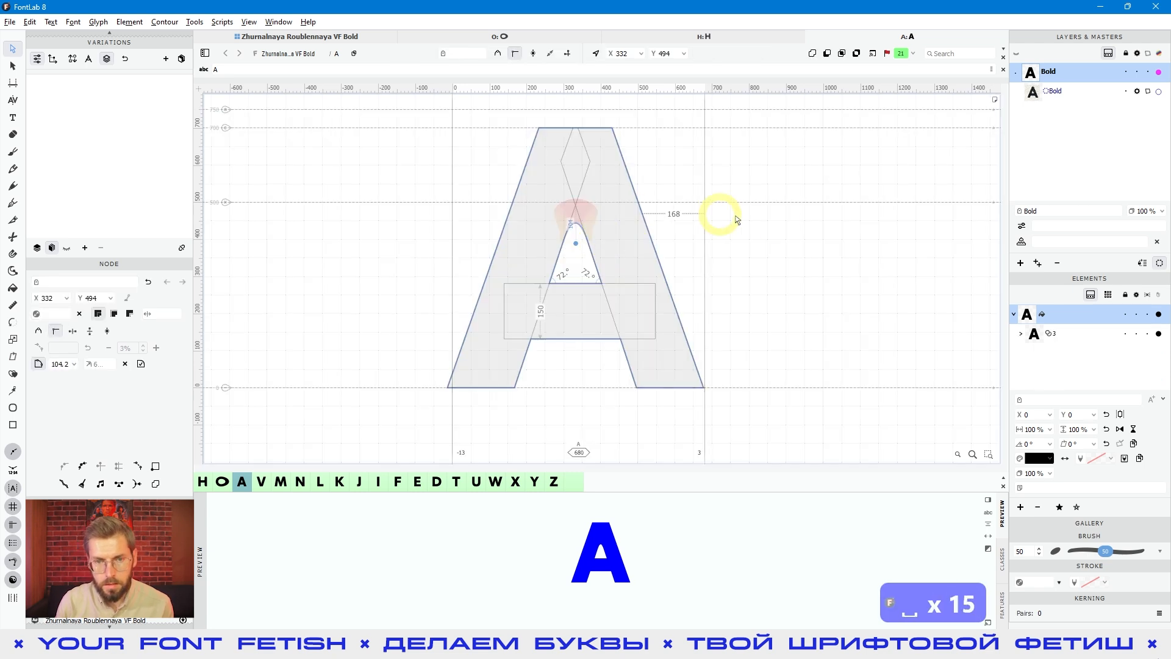
Step: Change the inner apex's smart corner radius to -100 to form a pointed ink trap, and preview the filled letter
scroll(635, 252, "up", 2)
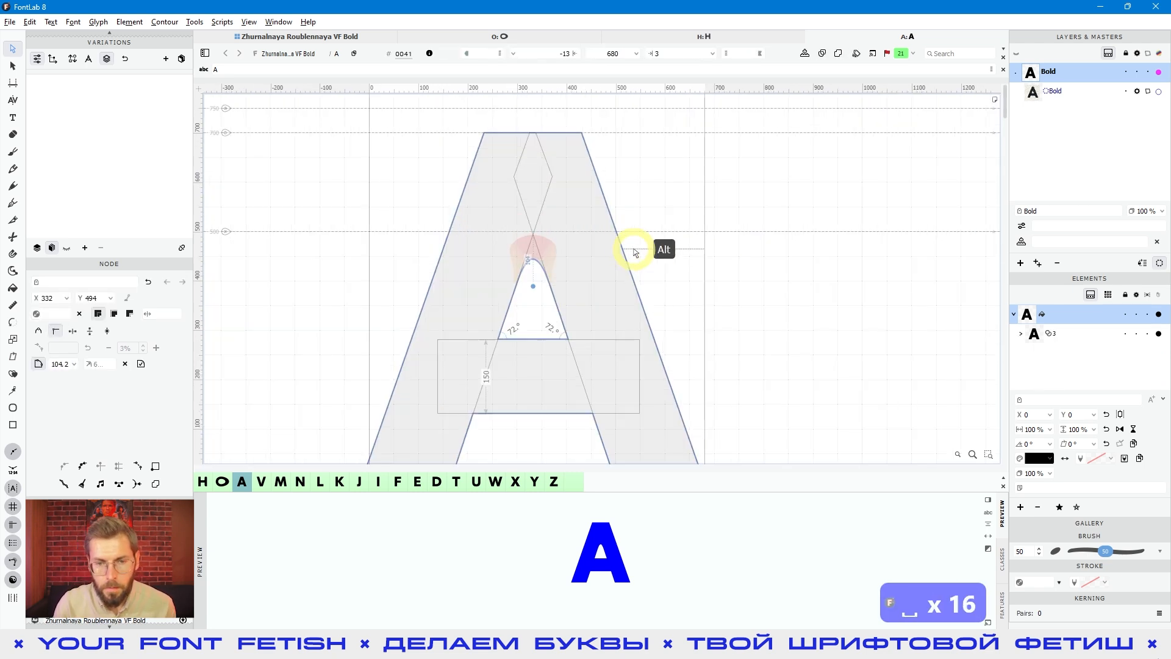
left_click_drag(534, 291, 540, 268)
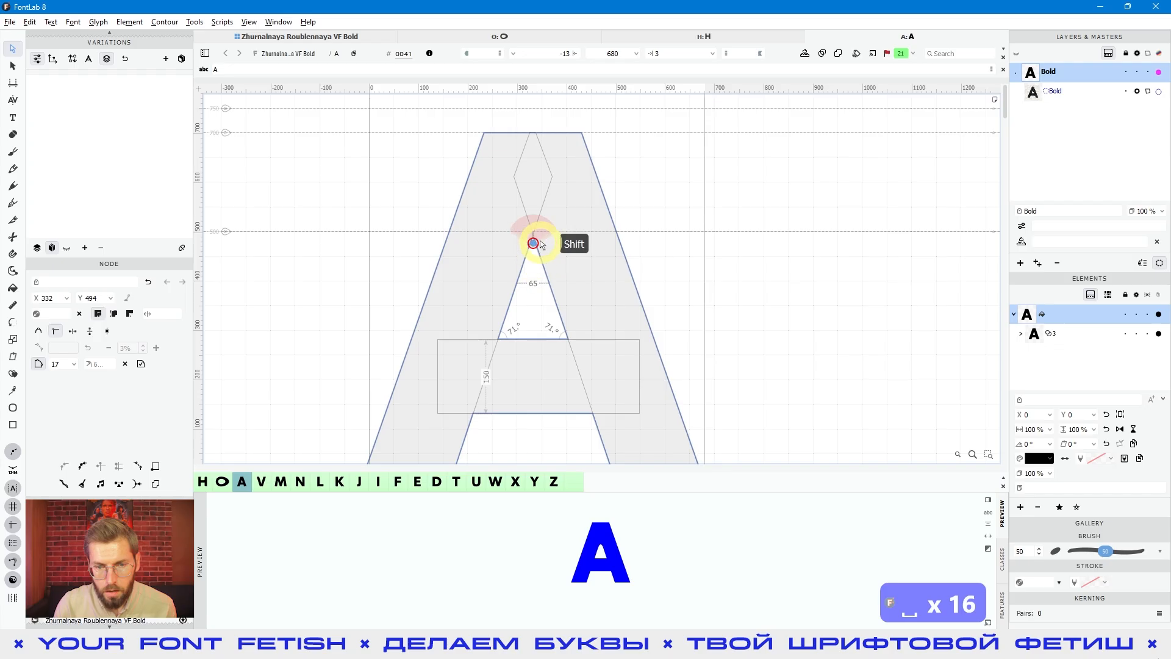
left_click_drag(545, 201, 554, 186)
key("space")
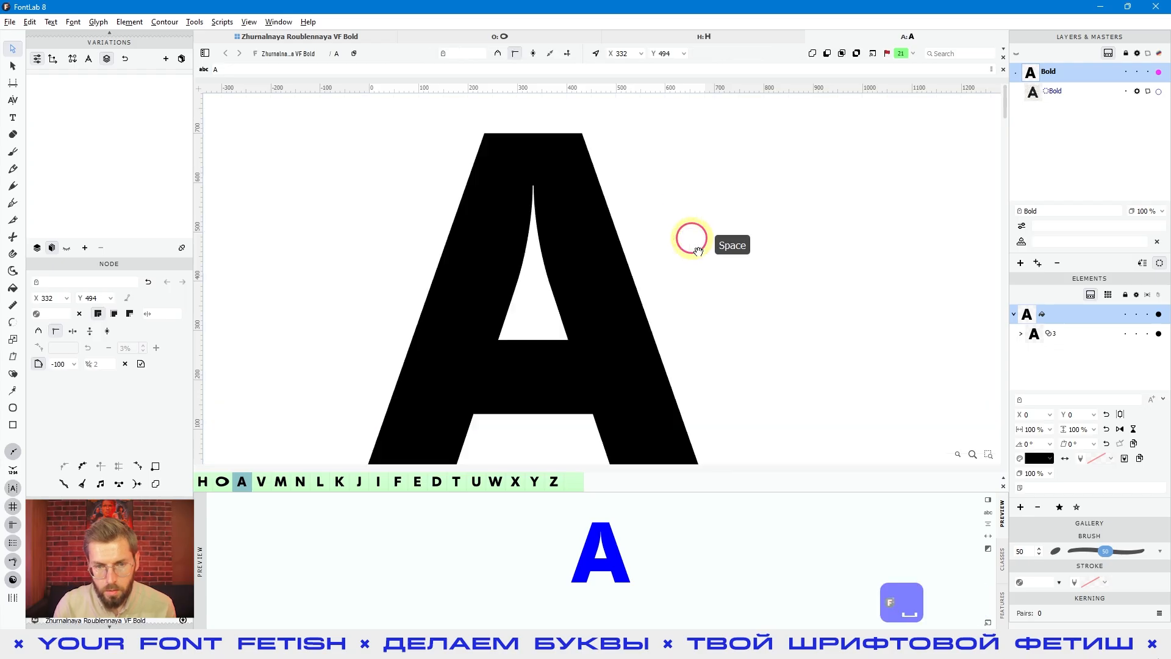
left_click_drag(692, 242, 686, 234)
scroll(614, 217, "down", 2)
key("space")
left_click_drag(730, 300, 714, 290)
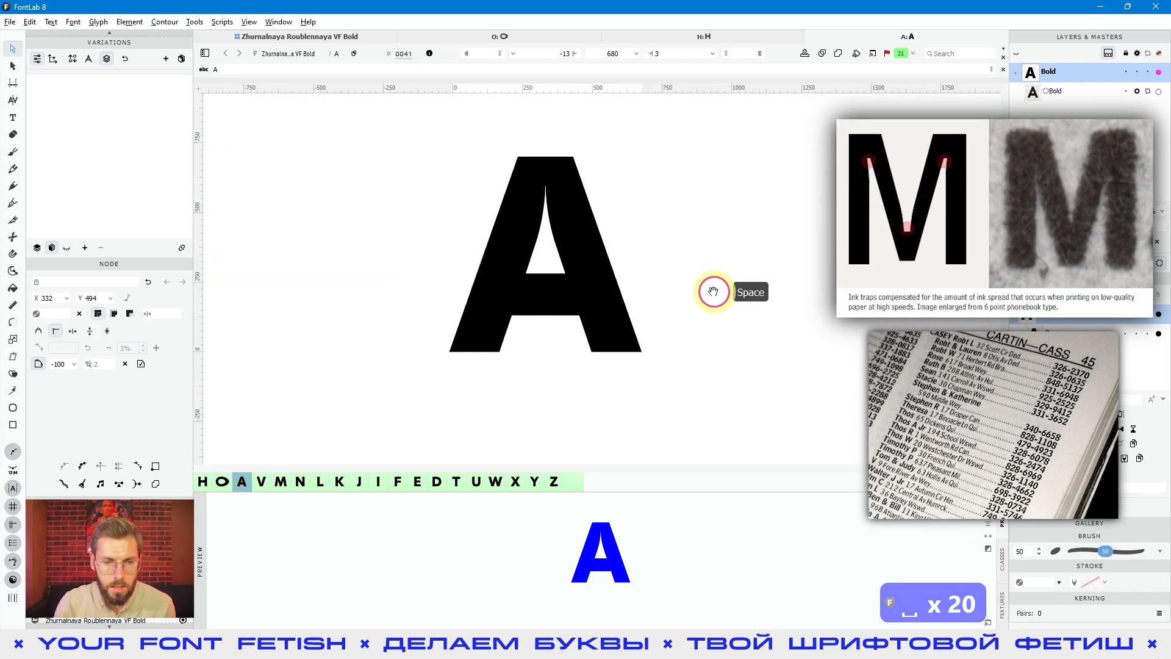
scroll(565, 276, "up", 2)
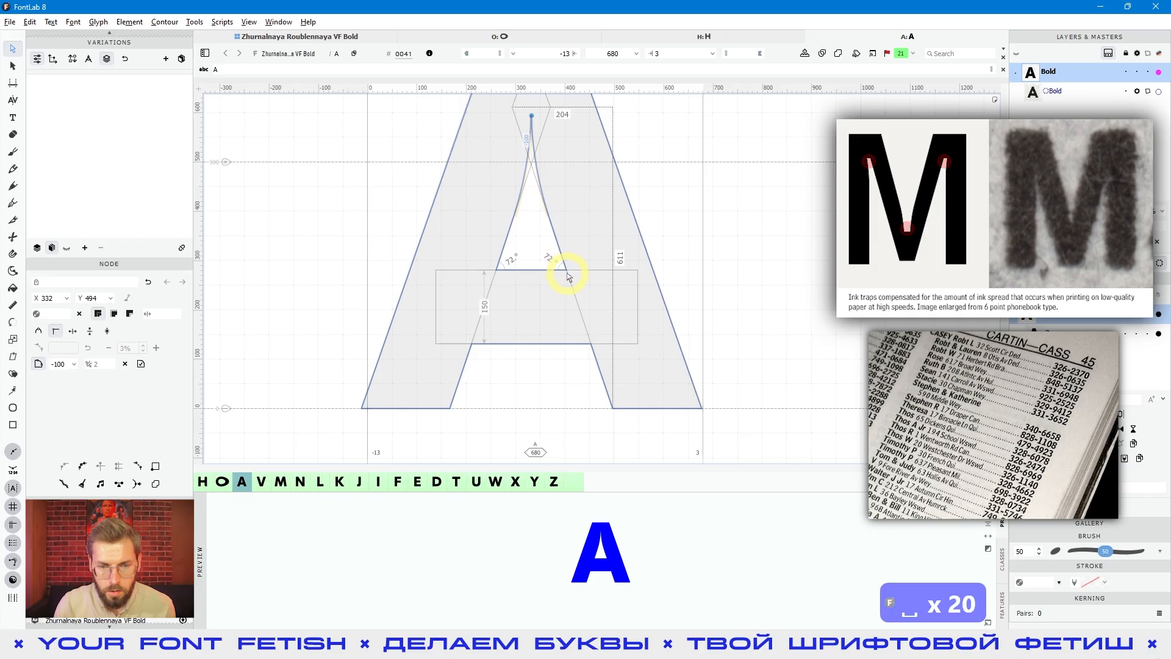
Step: Try to apply Smart Corner where the crossbar's upper edge meets the right diagonal
left_click(564, 275)
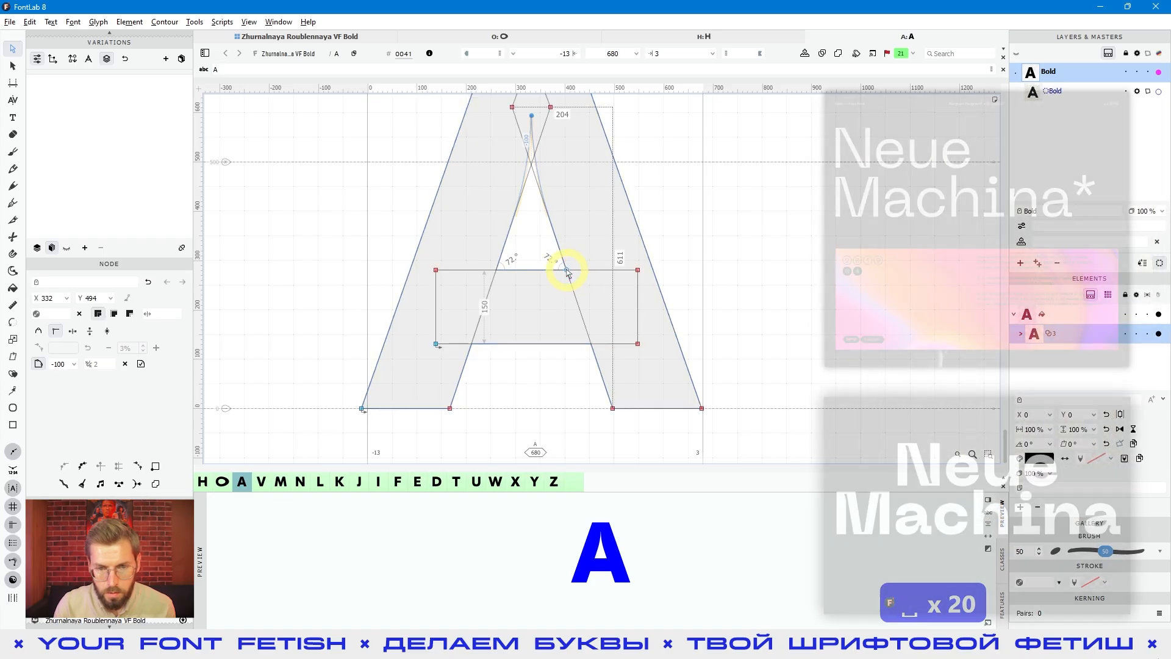
scroll(568, 271, "up", 4)
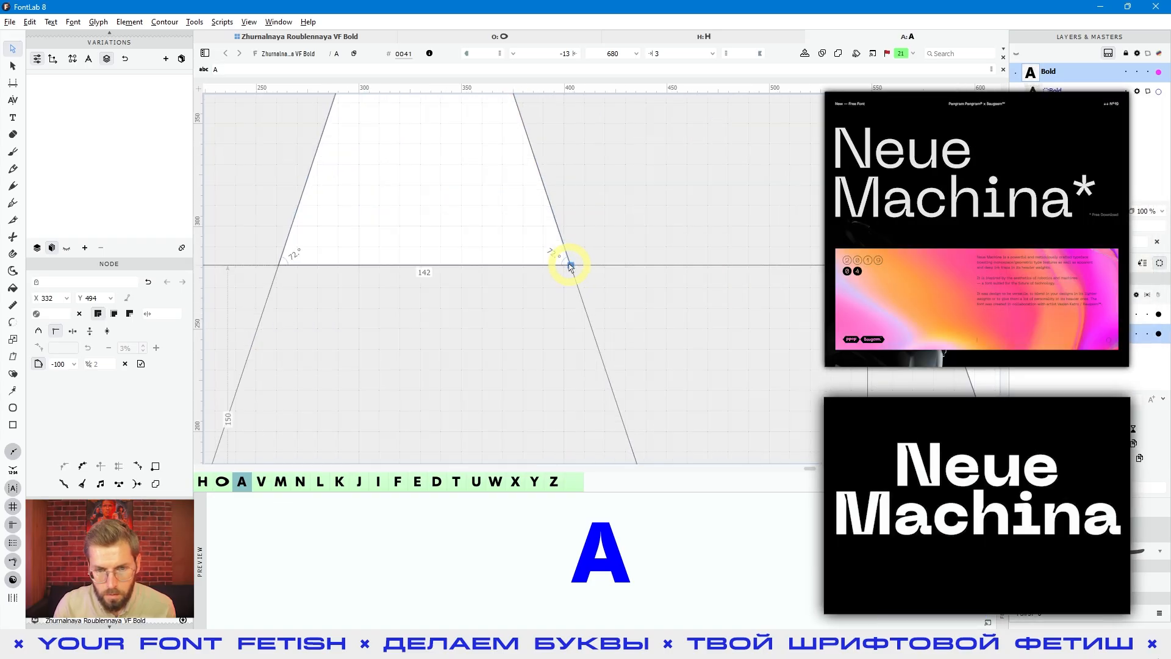
left_click(570, 266)
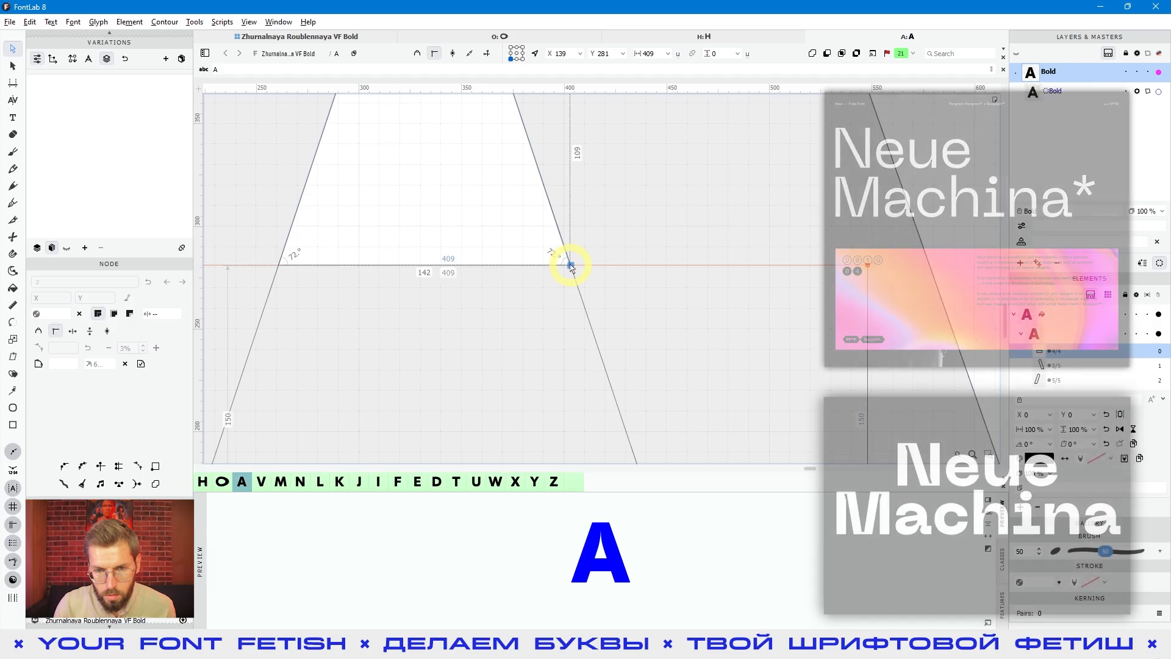
left_click(570, 266)
left_click(567, 275)
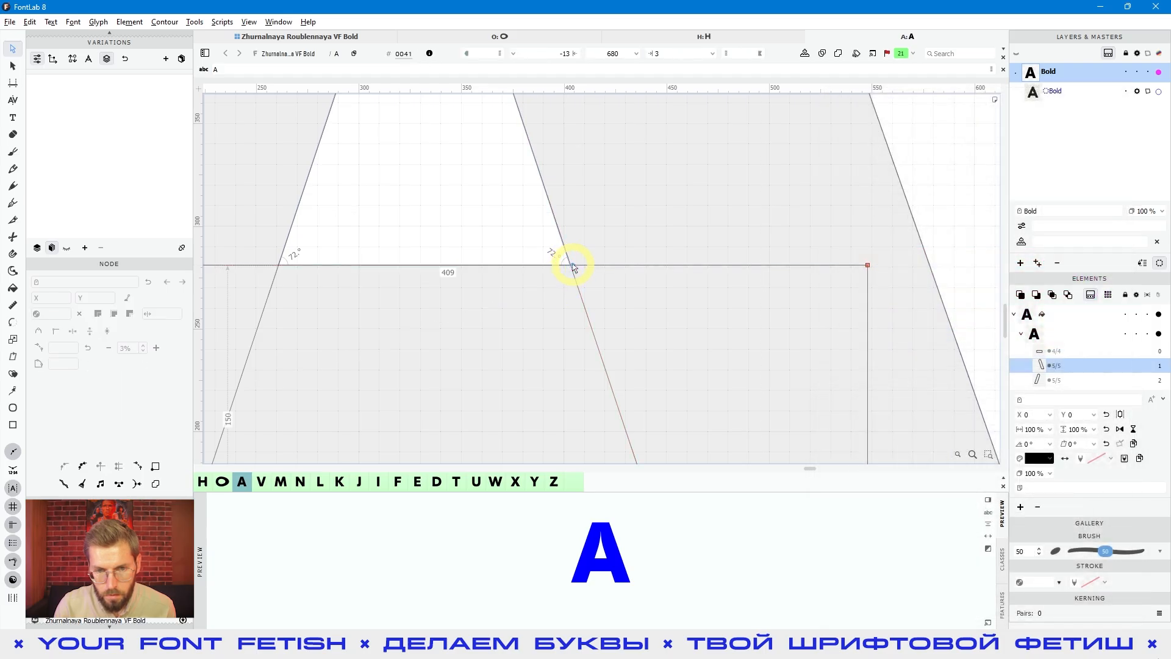
left_click(570, 266)
left_click(572, 266)
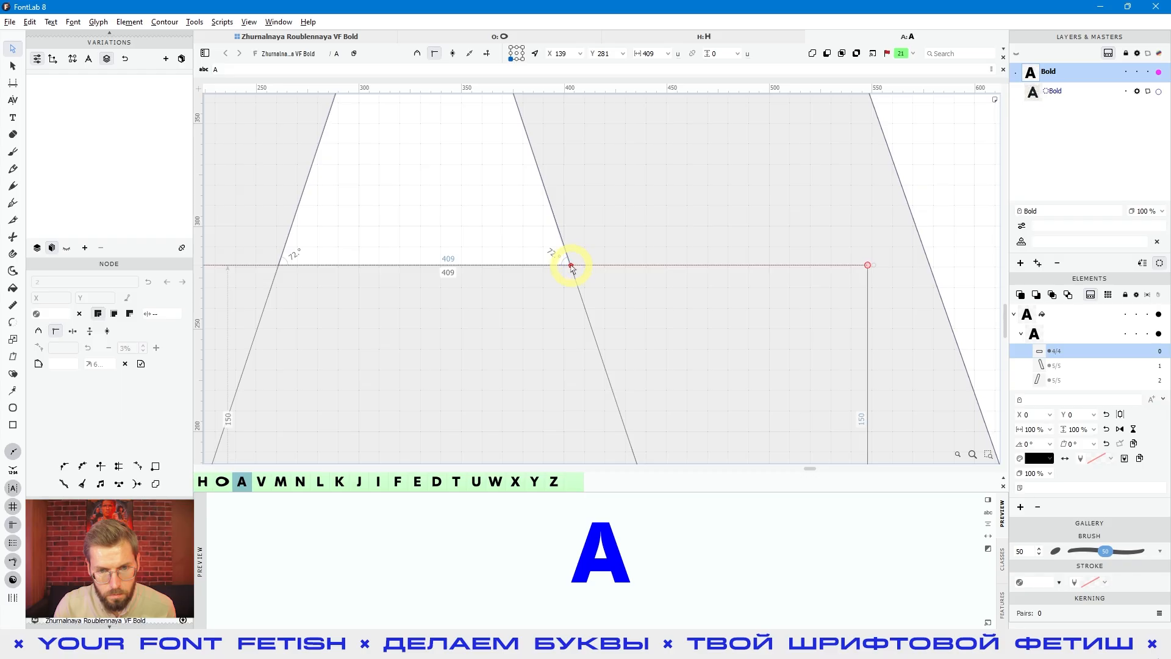
left_click(569, 268)
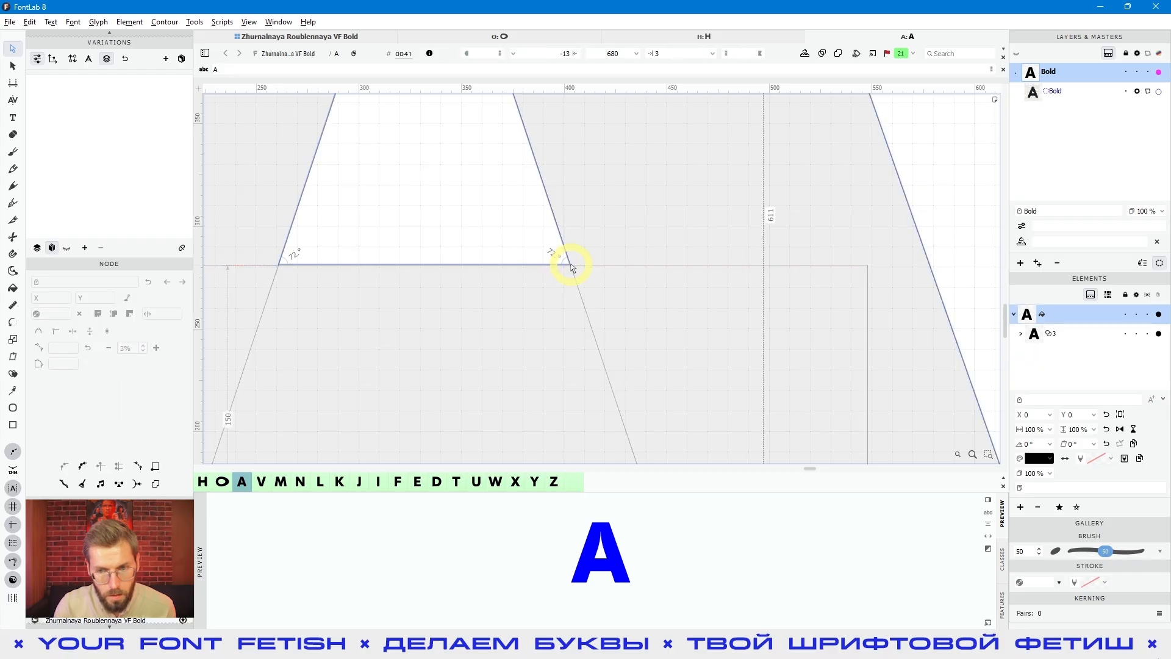
Step: Select all of the A's contours and merge the overlapping shapes into one clean outline
scroll(571, 266, "down", 4)
key("space")
left_click_drag(620, 277, 693, 322)
left_click(671, 272)
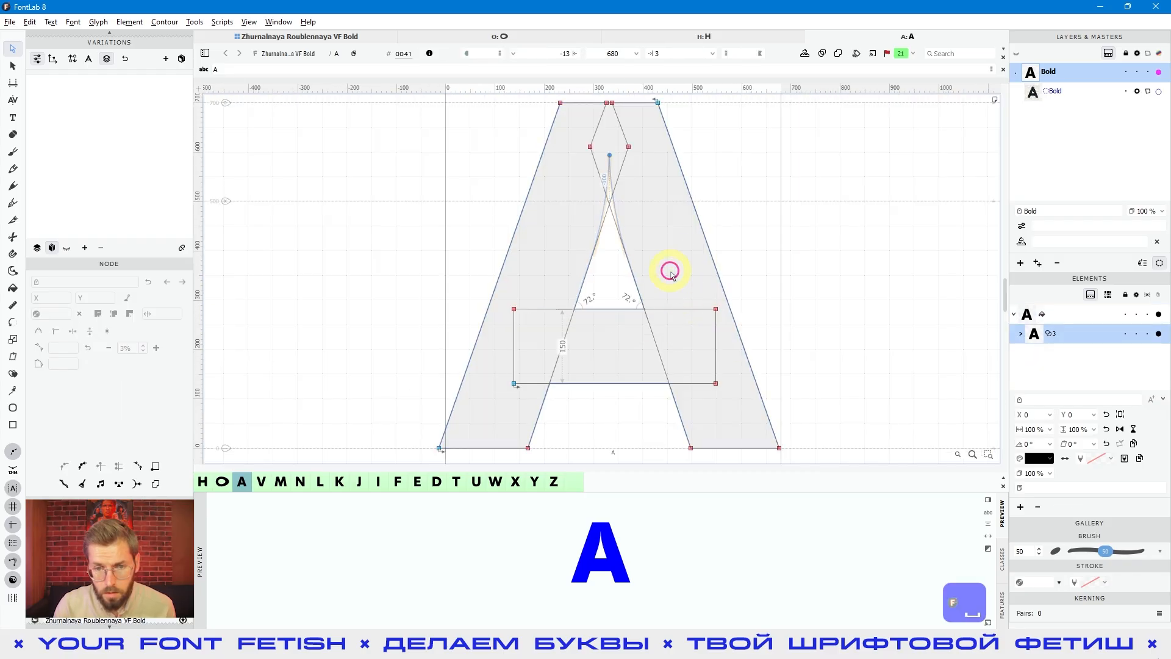
key("ctrl+a")
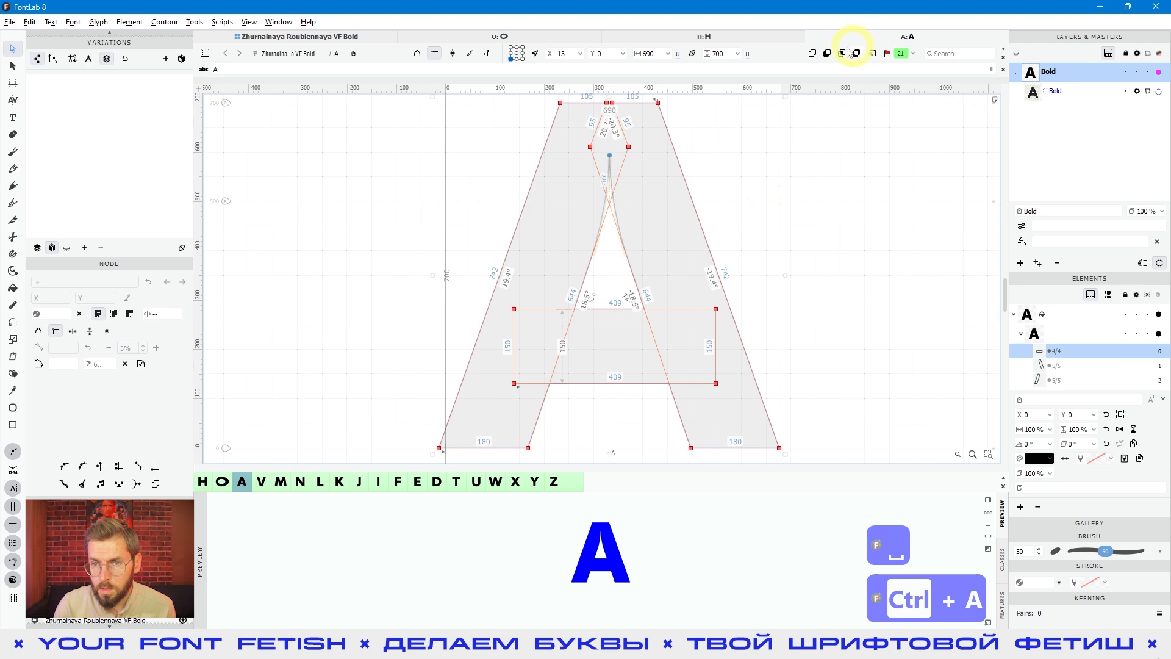
left_click(812, 56)
left_click(599, 121)
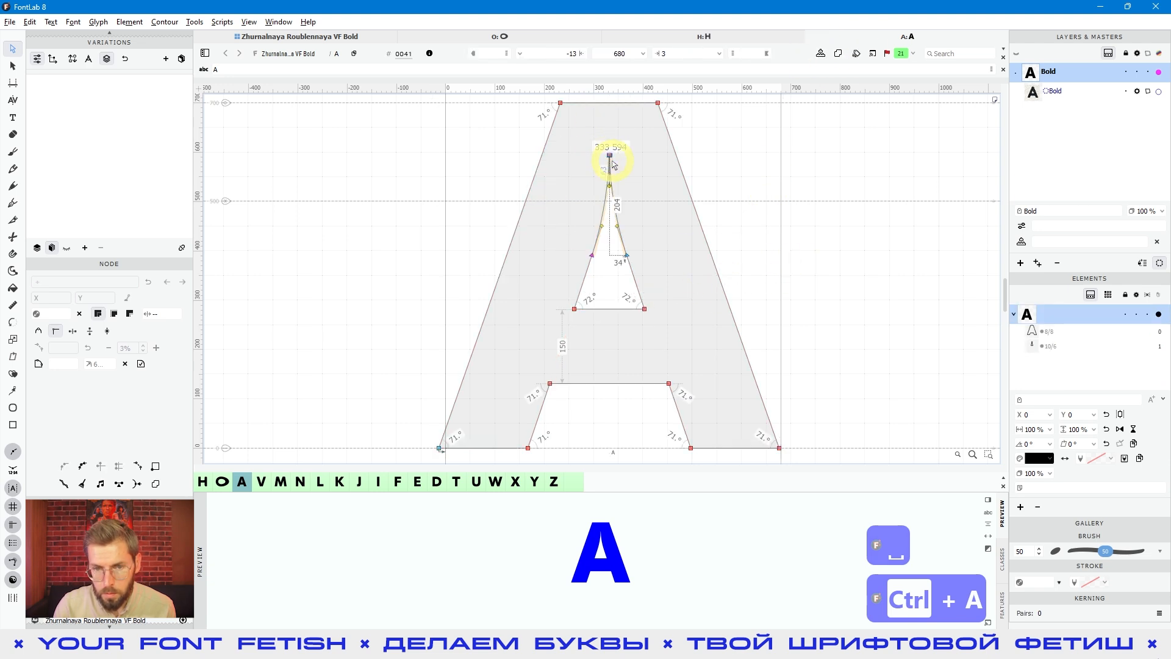
Step: Apply Smart Corner with radius -100 to the counter's two lower nodes and the two junctions beneath the crossbar
left_click_drag(666, 305, 439, 338)
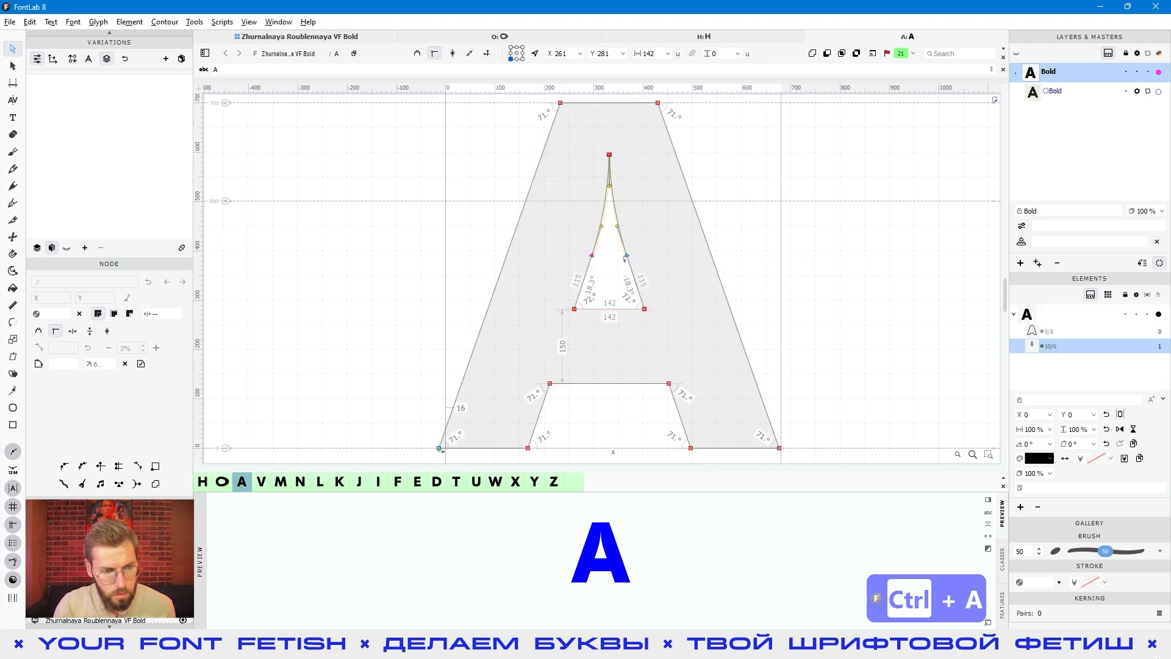
left_click(38, 363)
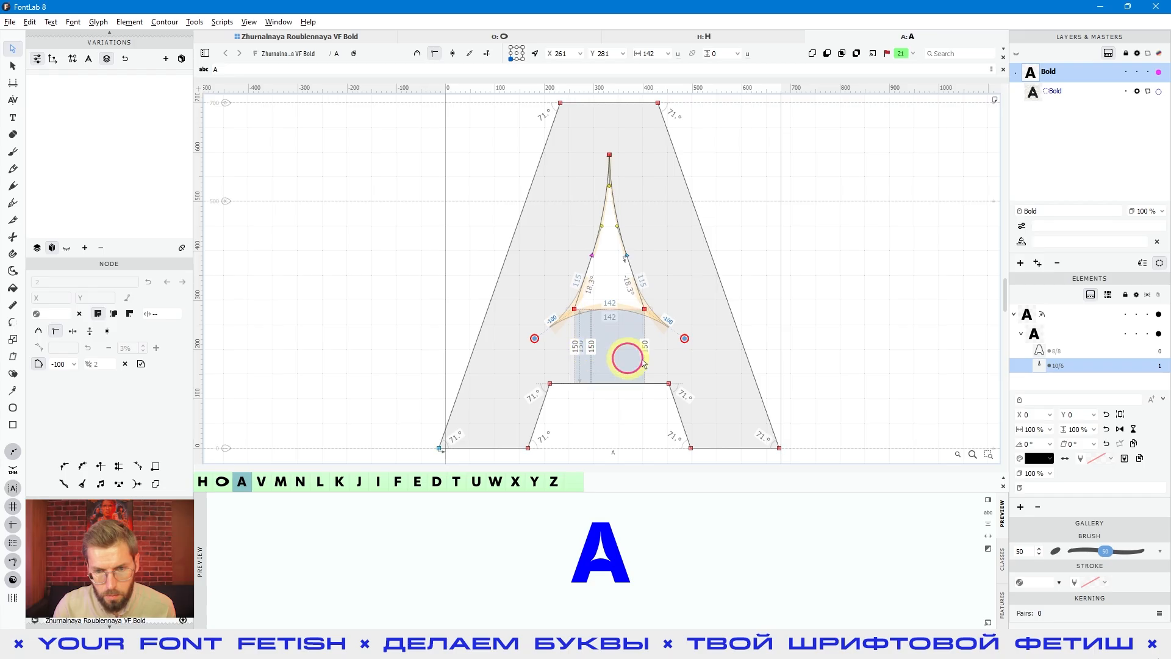
key("space")
left_click_drag(670, 418, 512, 370)
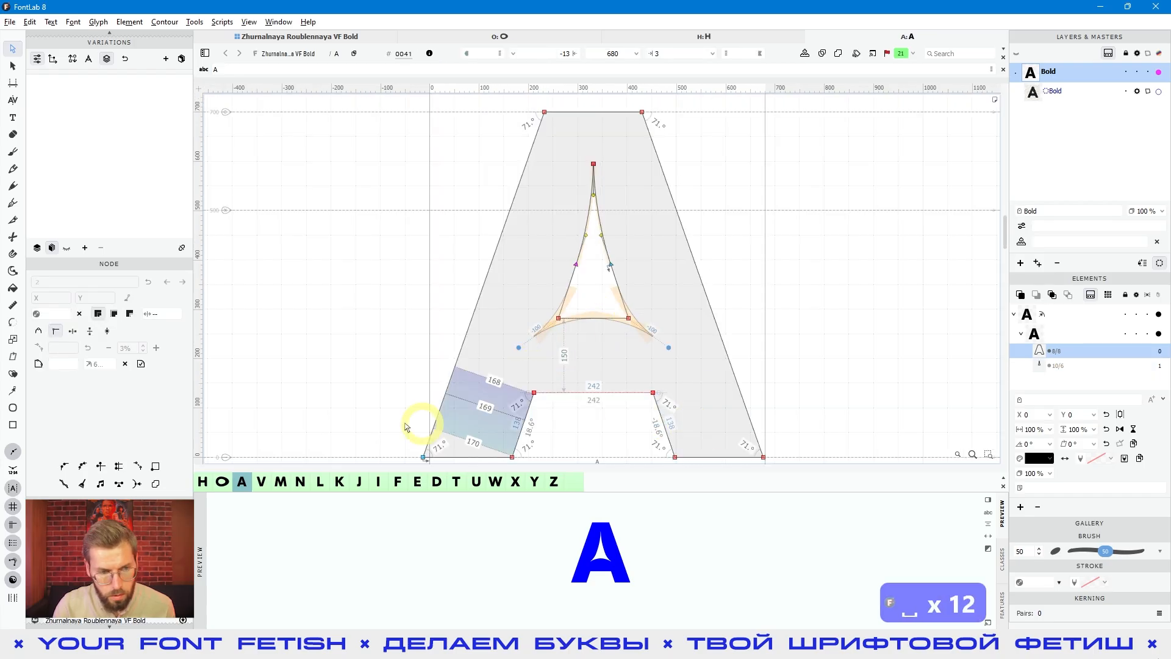
left_click(38, 364)
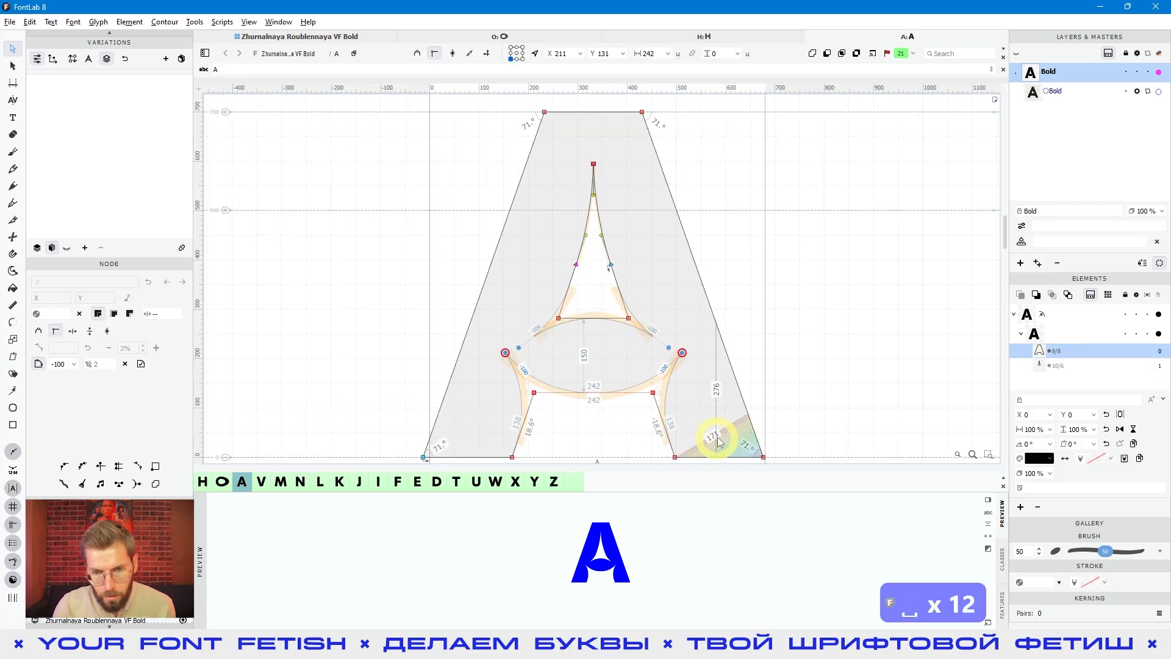
Step: Reduce the size of the two inverted smart corners beneath the crossbar, and preview the filled letter
key("space")
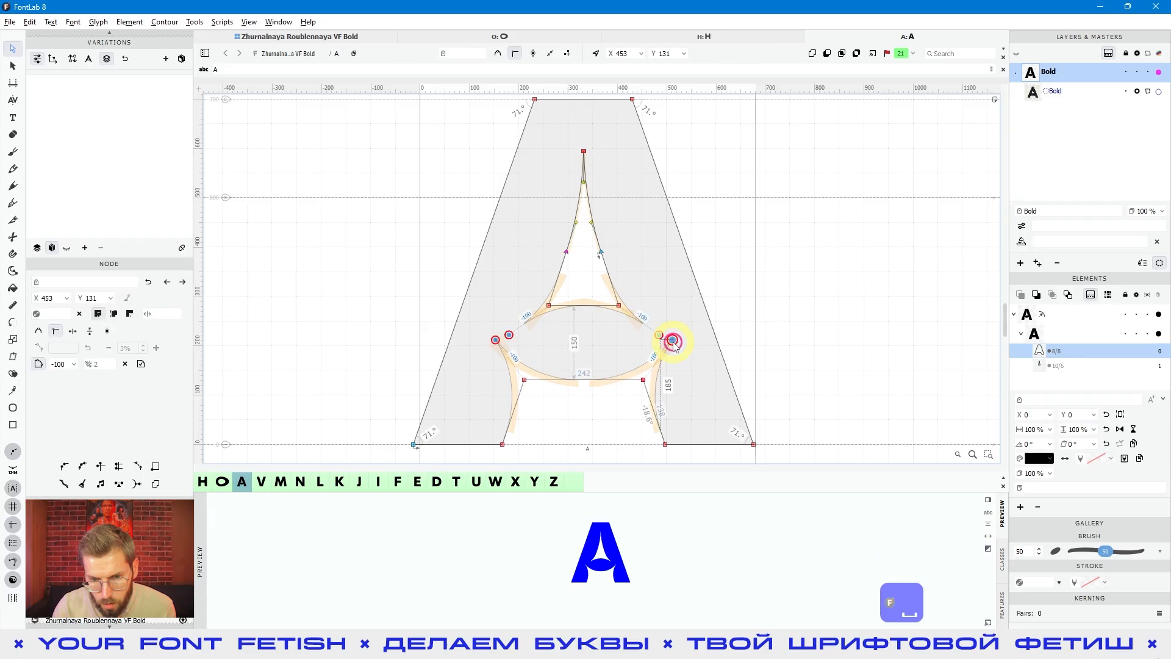
left_click(673, 341)
left_click_drag(495, 340, 509, 361)
key("space")
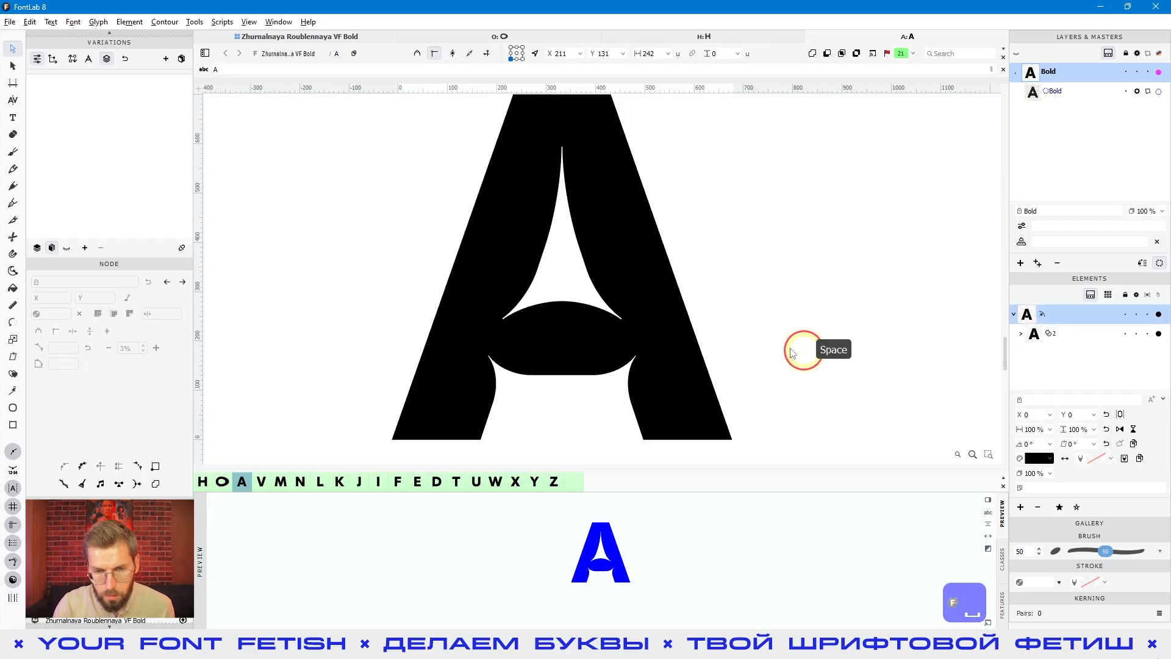
scroll(807, 348, "down", 3)
key("space")
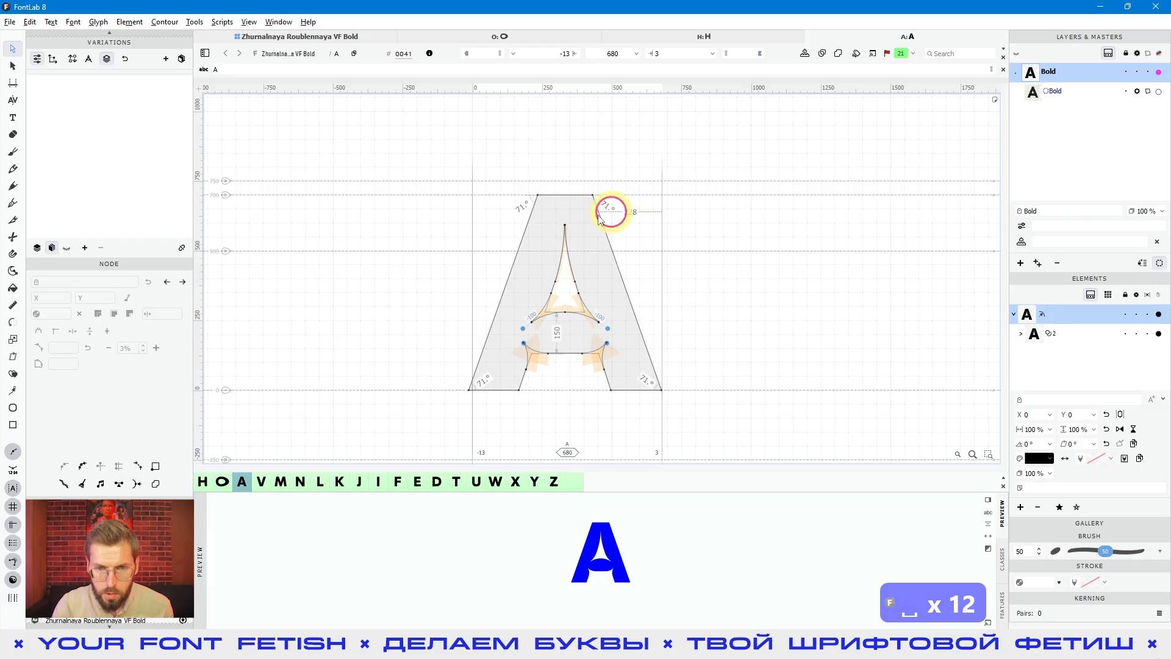
Step: Apply Smart Corner to the A's two top corners and two outer foot corners, and round them with a positive radius of about 97
double_click(589, 191)
left_click_drag(611, 207, 612, 208)
left_click_drag(554, 176, 508, 203)
left_click_drag(450, 360, 479, 415)
left_click_drag(679, 376, 642, 407)
left_click(38, 364)
key("space")
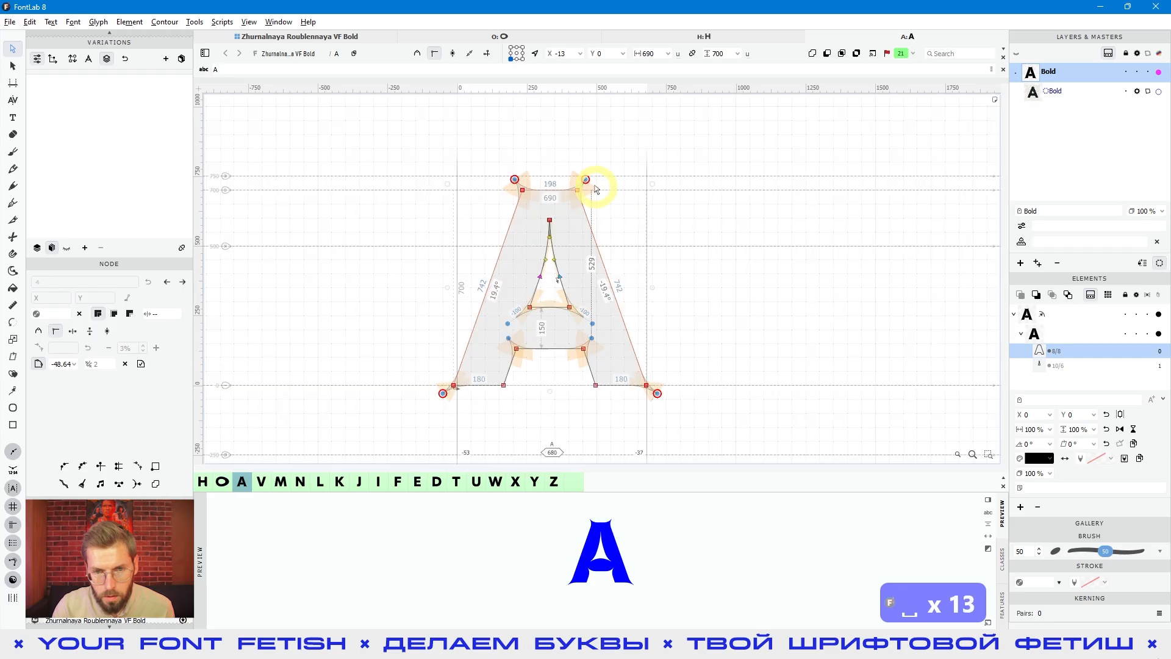
left_click_drag(584, 180, 554, 204)
key("space")
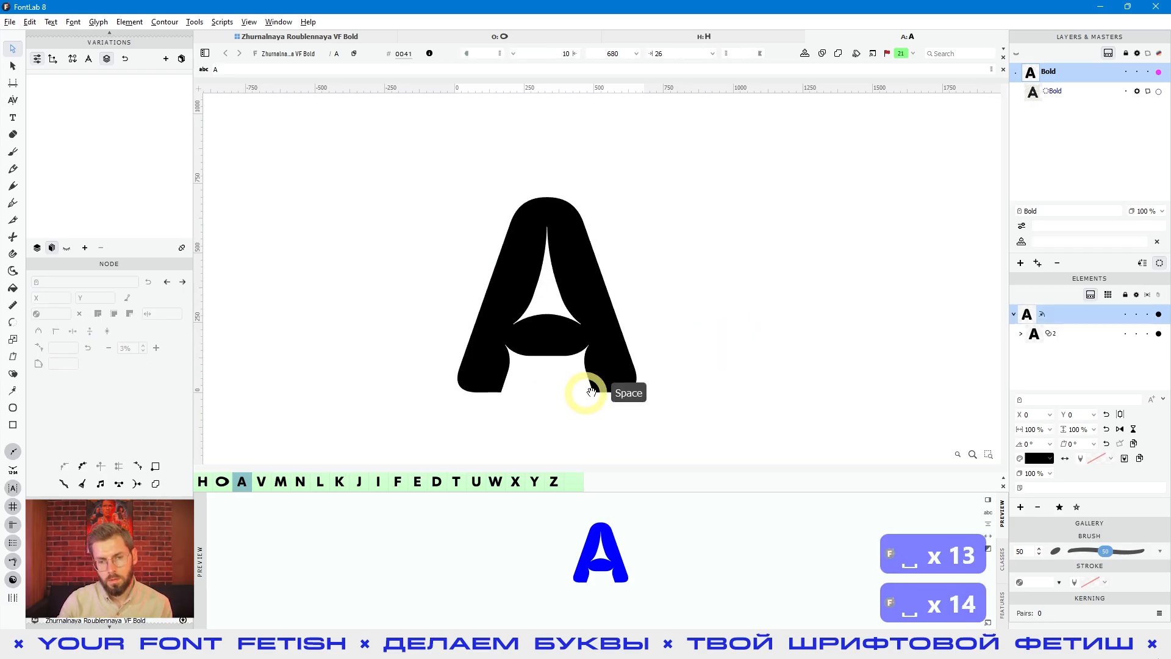
Step: Apply Smart Corner with radius 96.97 to the inner foot corners of both stems
scroll(582, 417, "up", 2)
left_click_drag(435, 387, 633, 339)
left_click(39, 364)
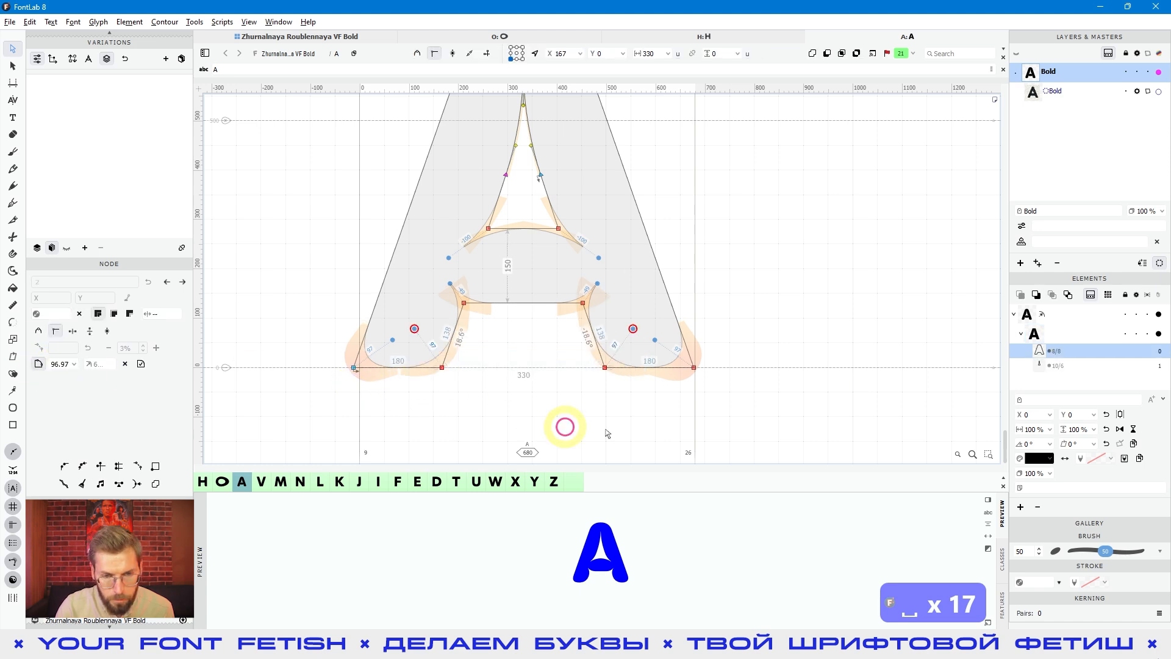
left_click(696, 361)
Step: Examine the rounded letter A as a filled shape at a reduced scale
key("space")
scroll(693, 373, "down", 2)
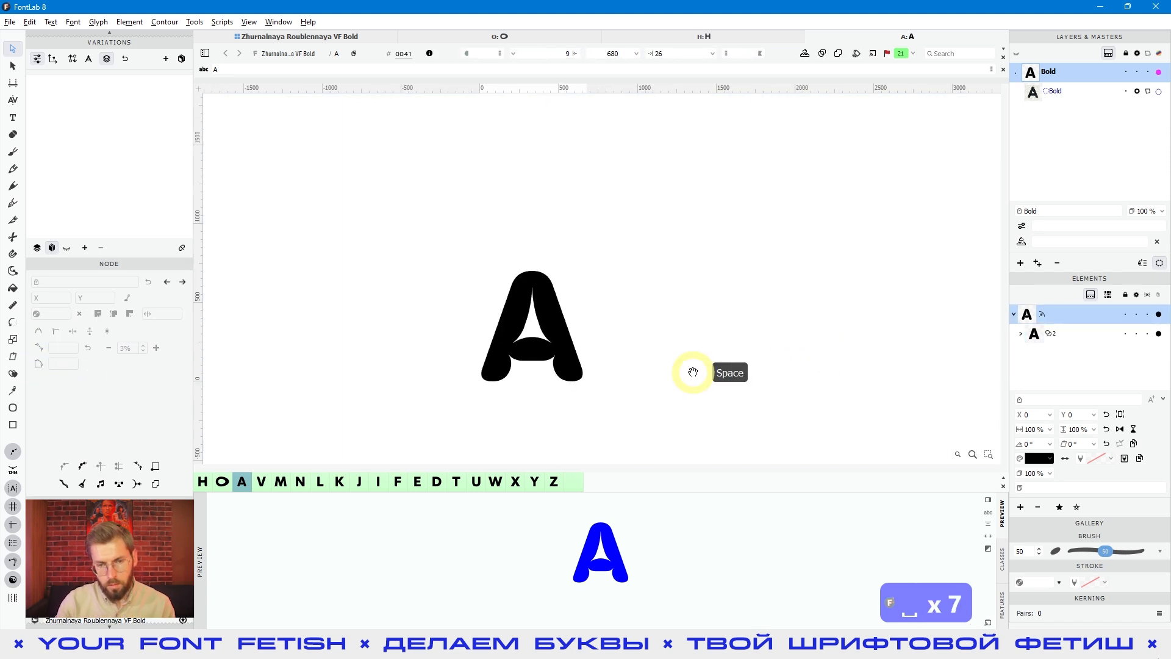
key("space")
left_click_drag(690, 371, 629, 371)
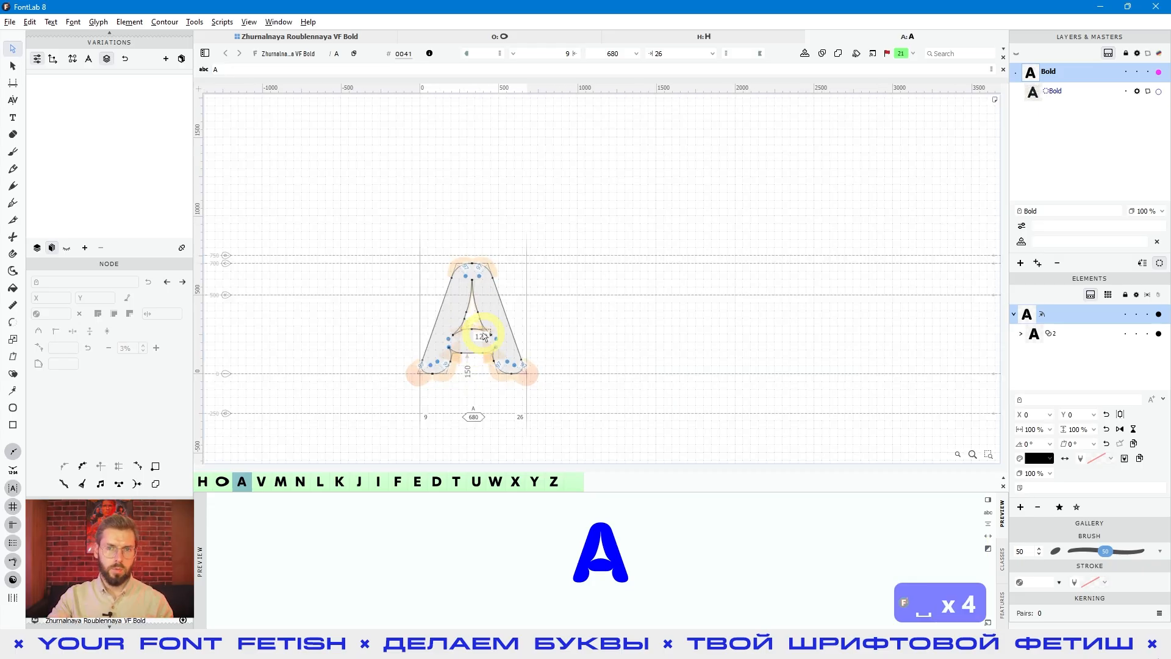
key("space")
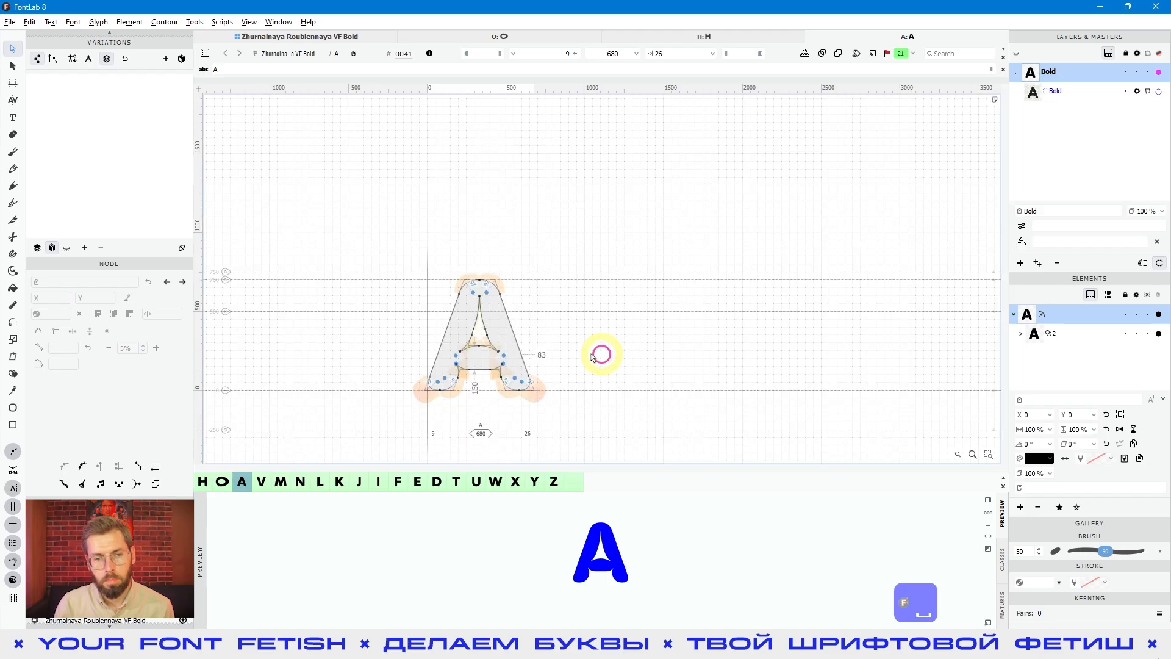
scroll(581, 353, "up", 2)
key("space")
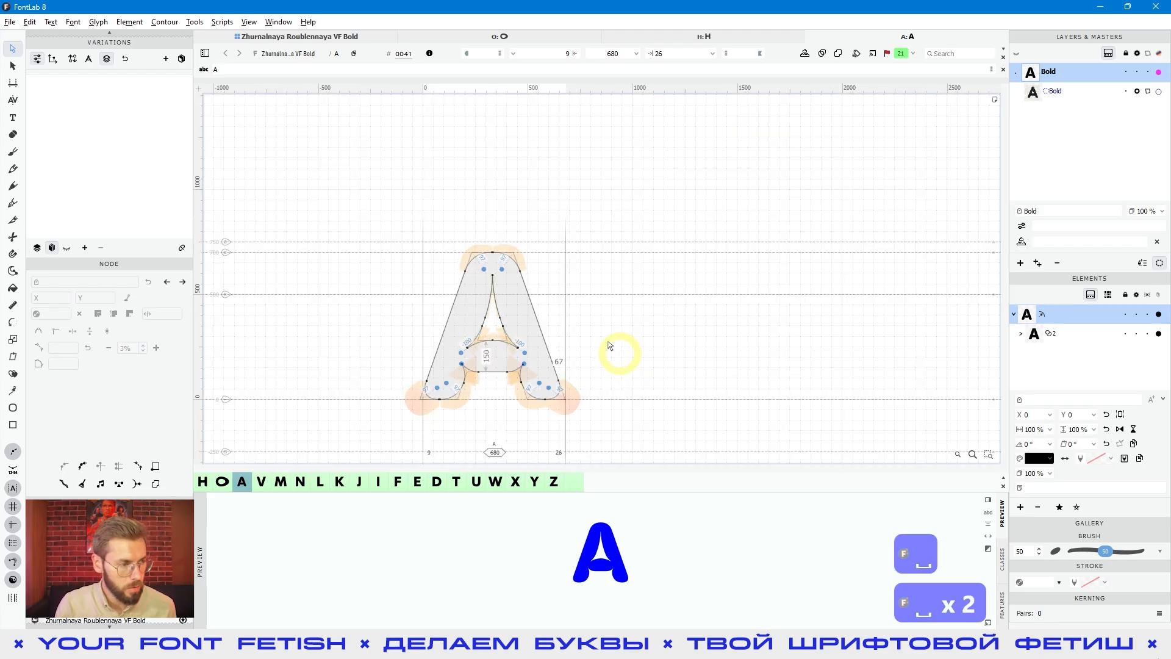
key("space")
scroll(633, 340, "up", 2)
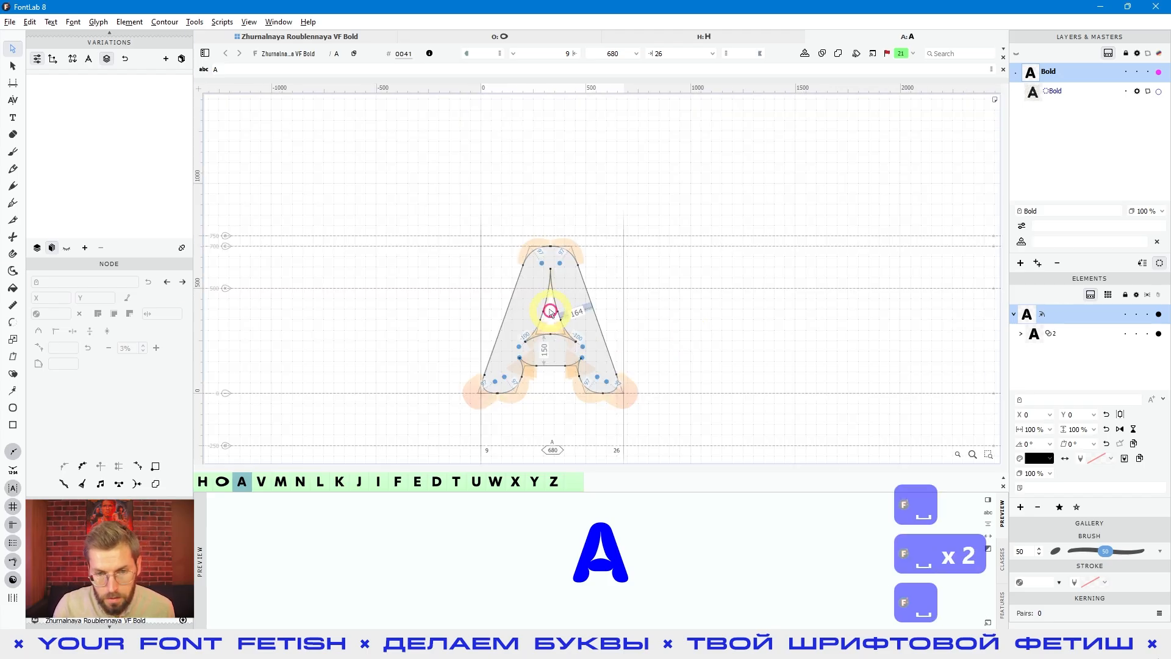
Step: Select the smart corners at the two top corners of the A and apply them, converting the rounding into real curves
key("space")
scroll(589, 345, "up", 2)
double_click(584, 293)
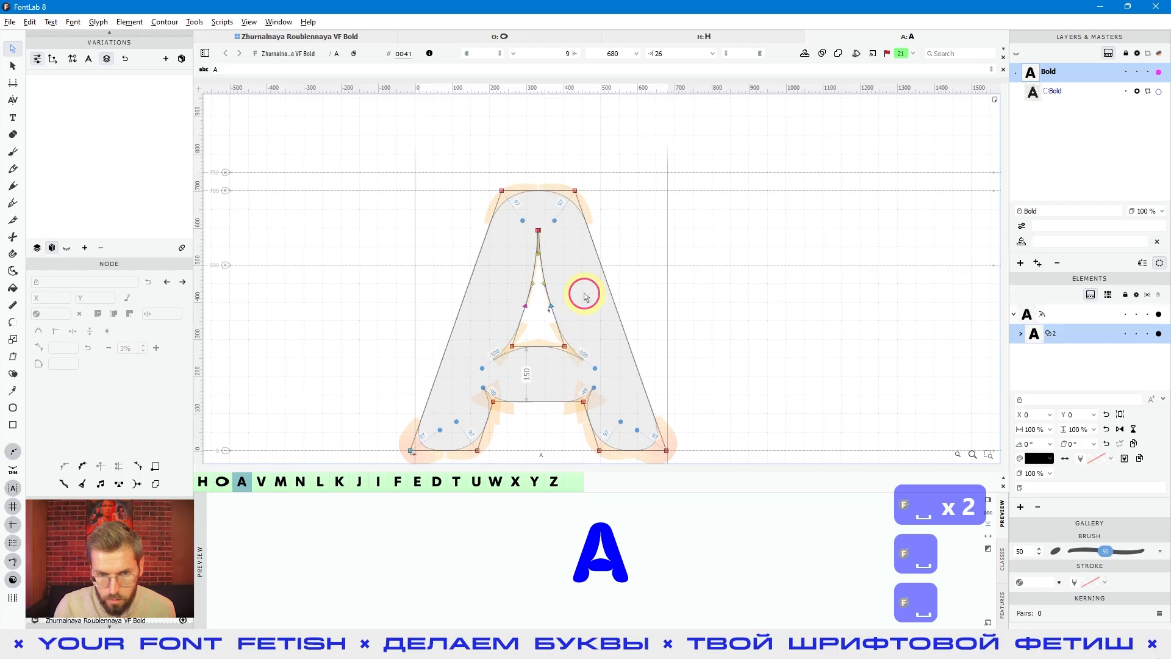
scroll(586, 296, "down", 1)
left_click(555, 197)
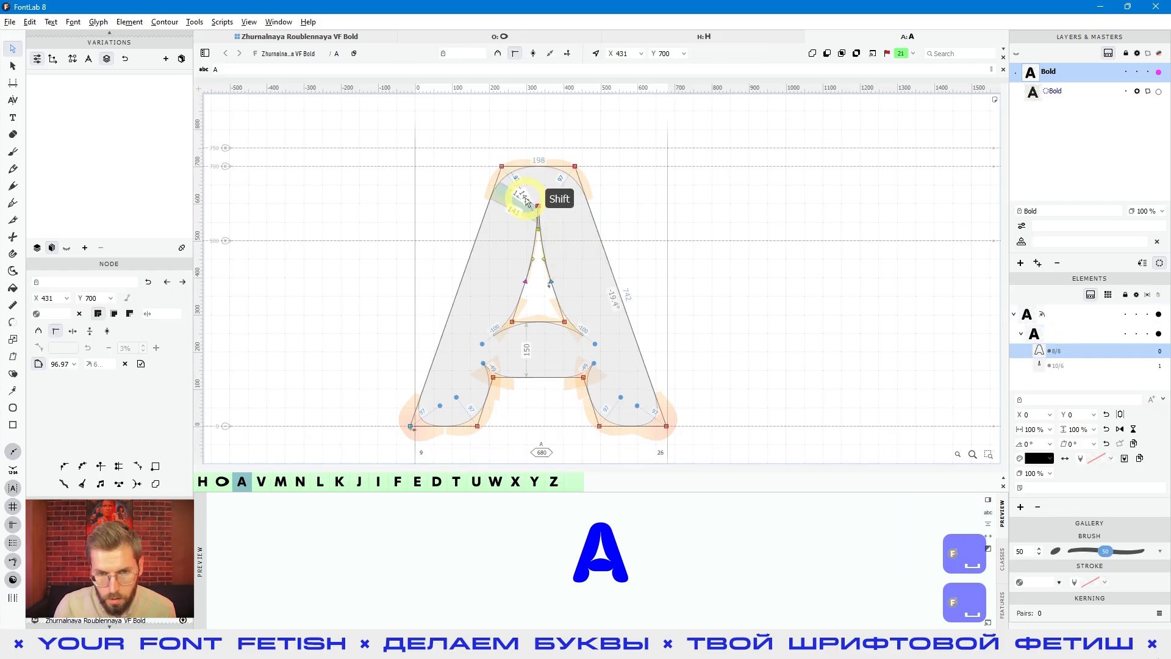
right_click(557, 202)
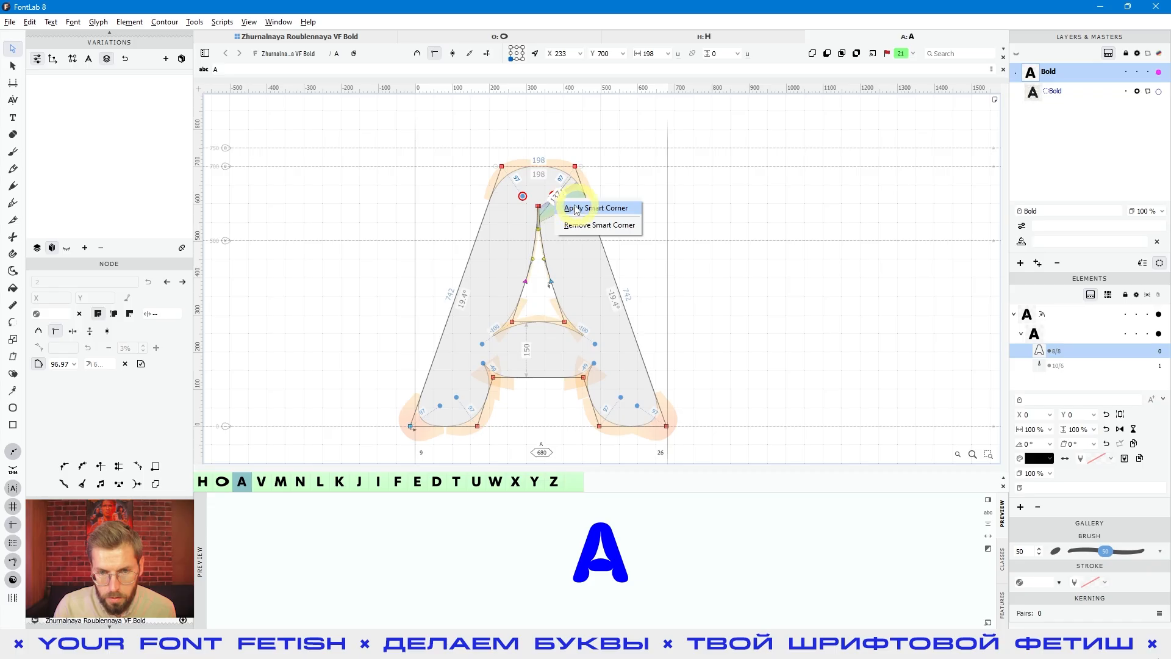
left_click(580, 208)
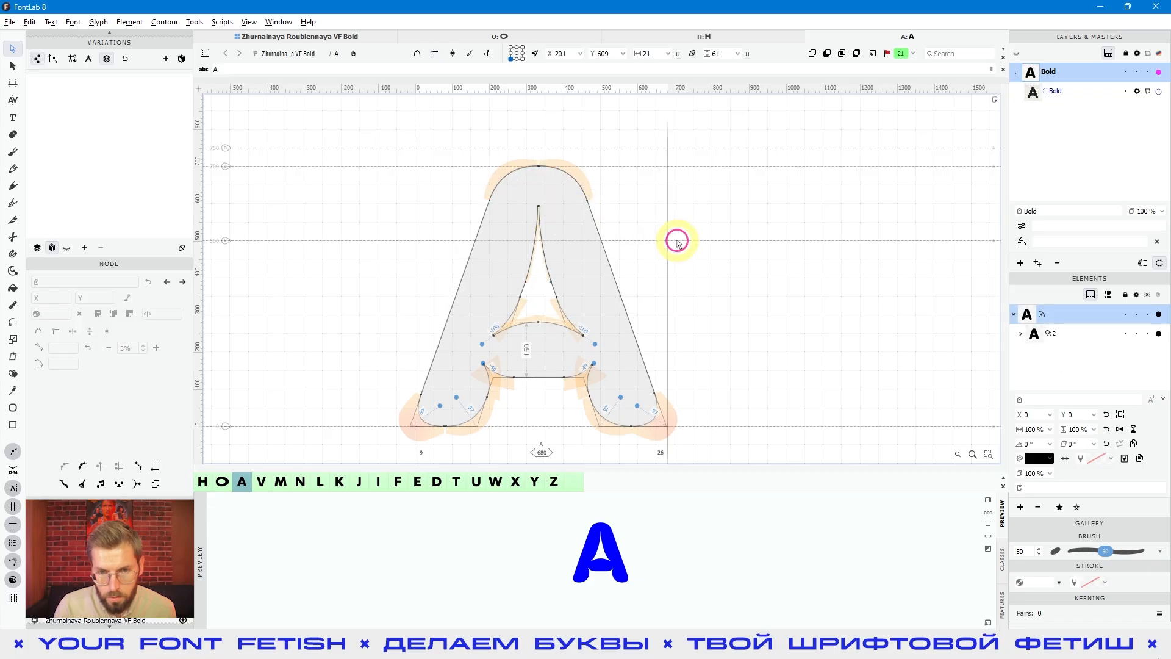
Step: Expand the filters on the whole A to convert all its remaining smart corners into ordinary outline nodes
left_click(512, 204)
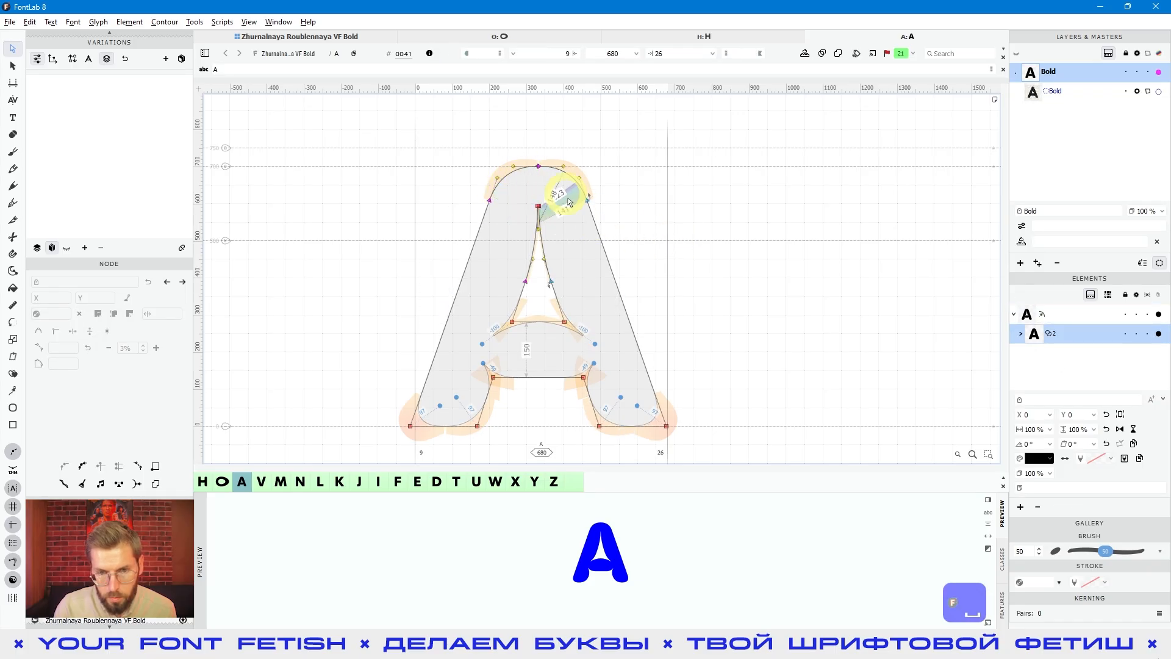
double_click(636, 405)
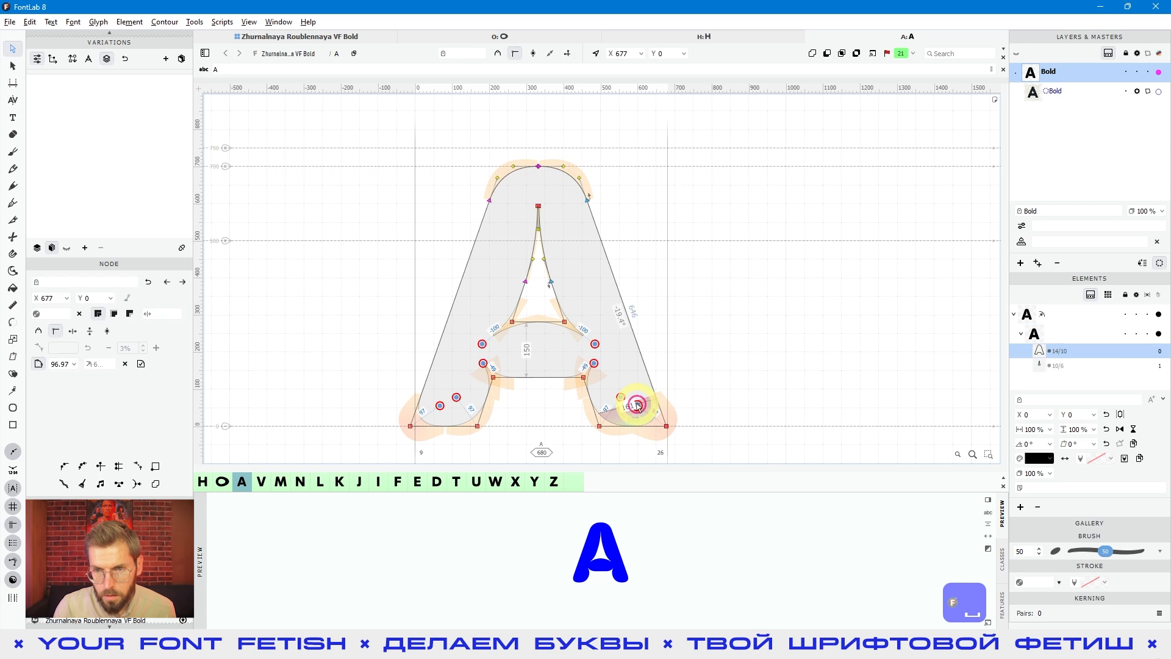
left_click(813, 56)
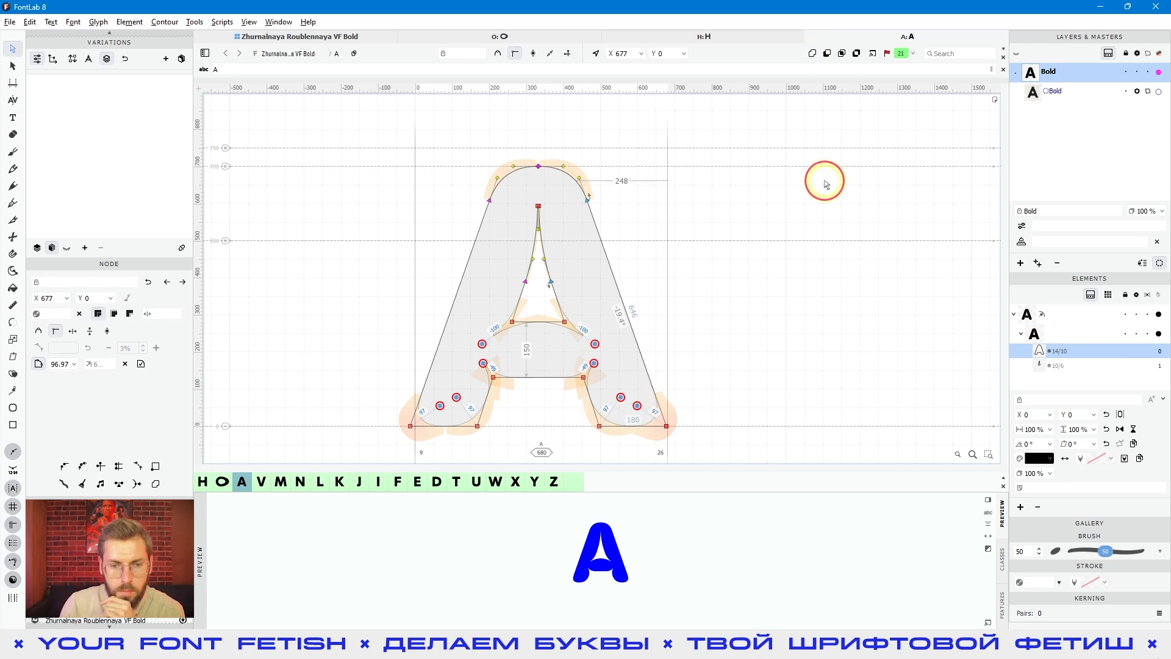
left_click(130, 22)
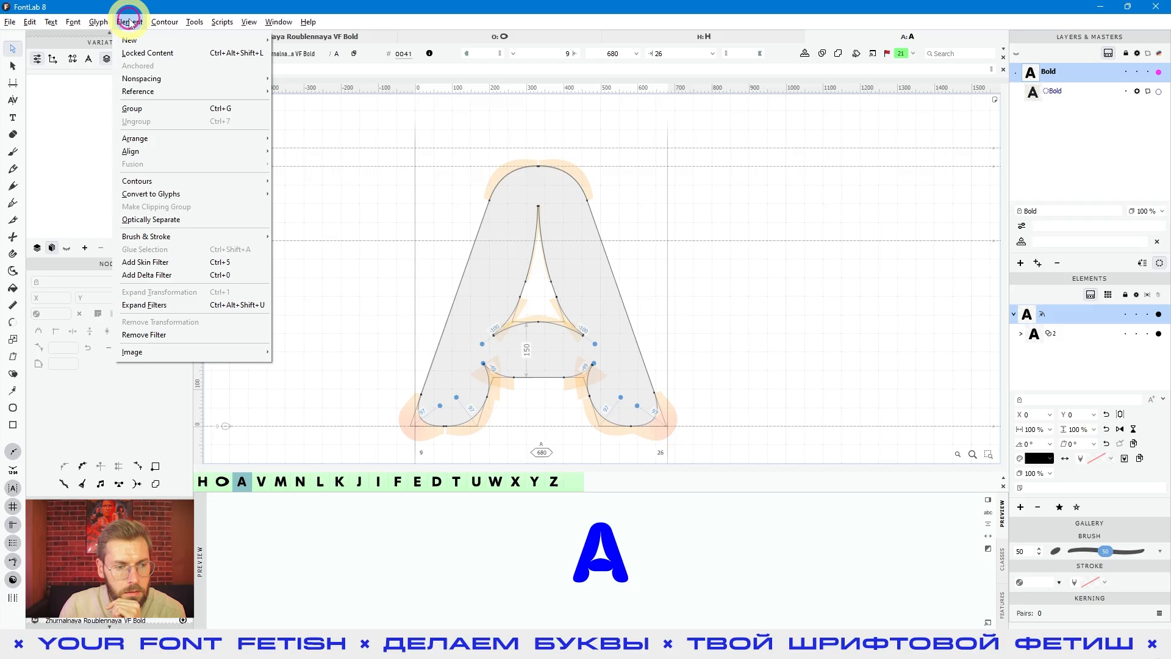
left_click(155, 307)
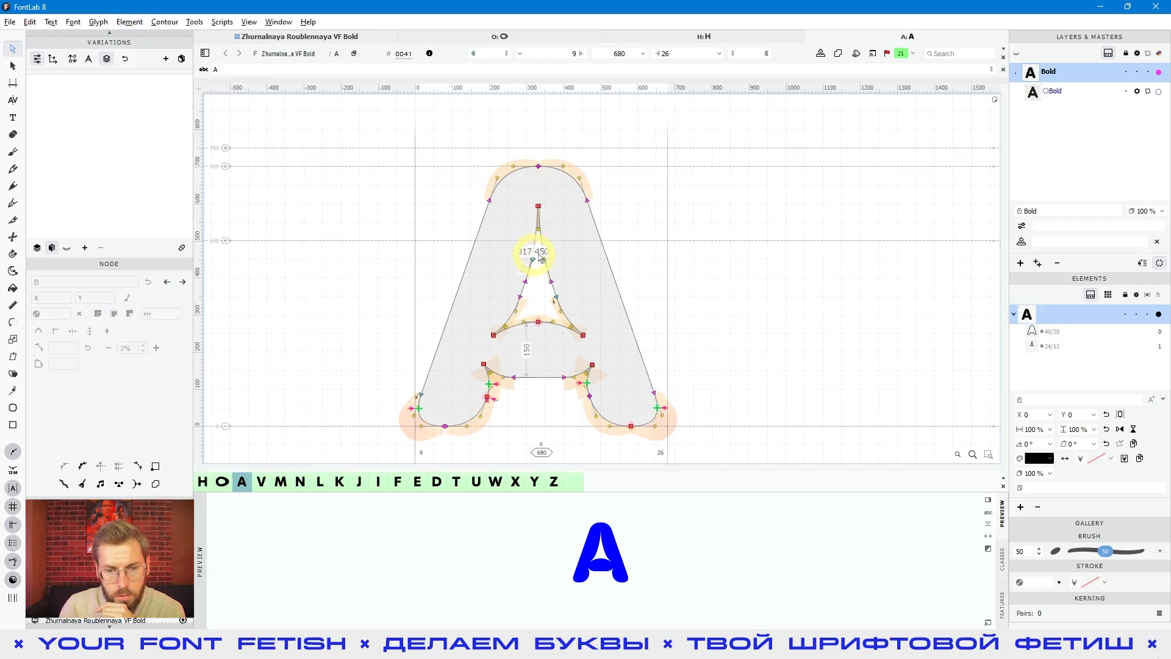
Step: Examine the nodes and handles of the expanded A around its counter, crossbar and feet
key("space")
left_click_drag(708, 432, 660, 409)
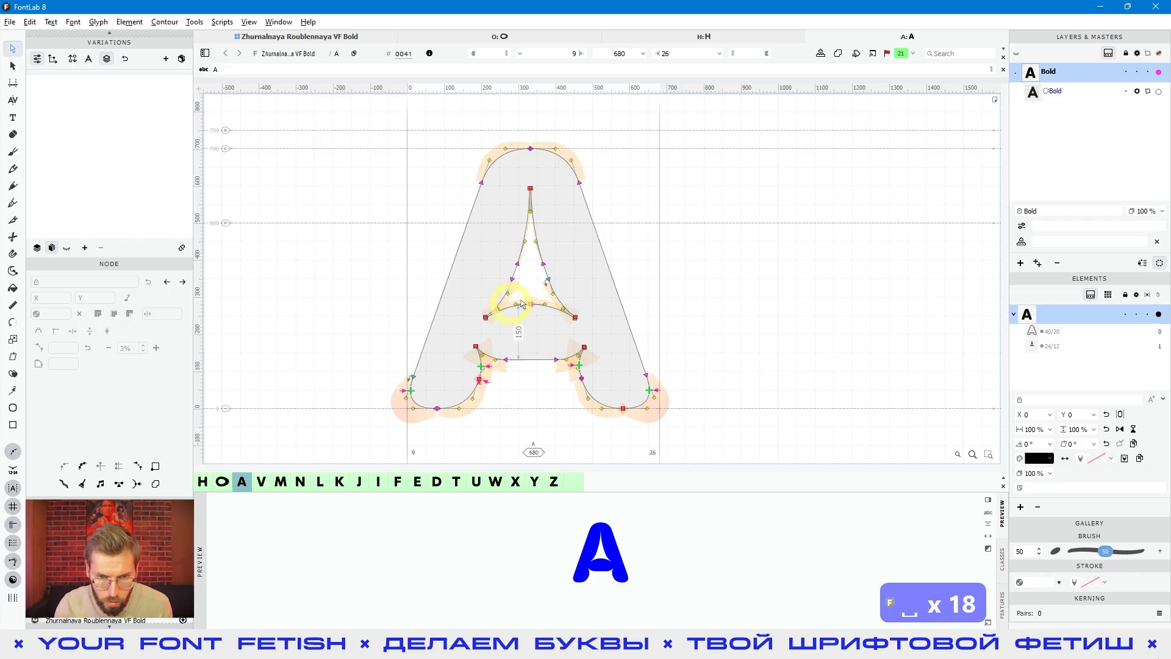
key("space")
left_click_drag(756, 289, 761, 299)
scroll(513, 210, "up", 3)
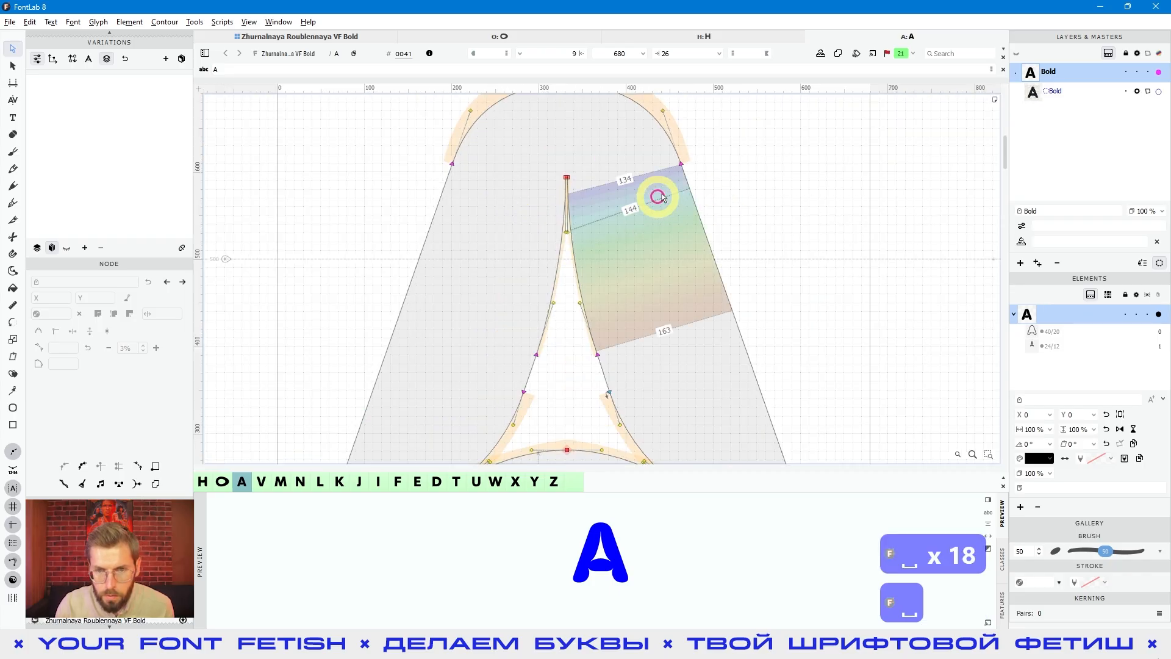
scroll(661, 179, "down", 2)
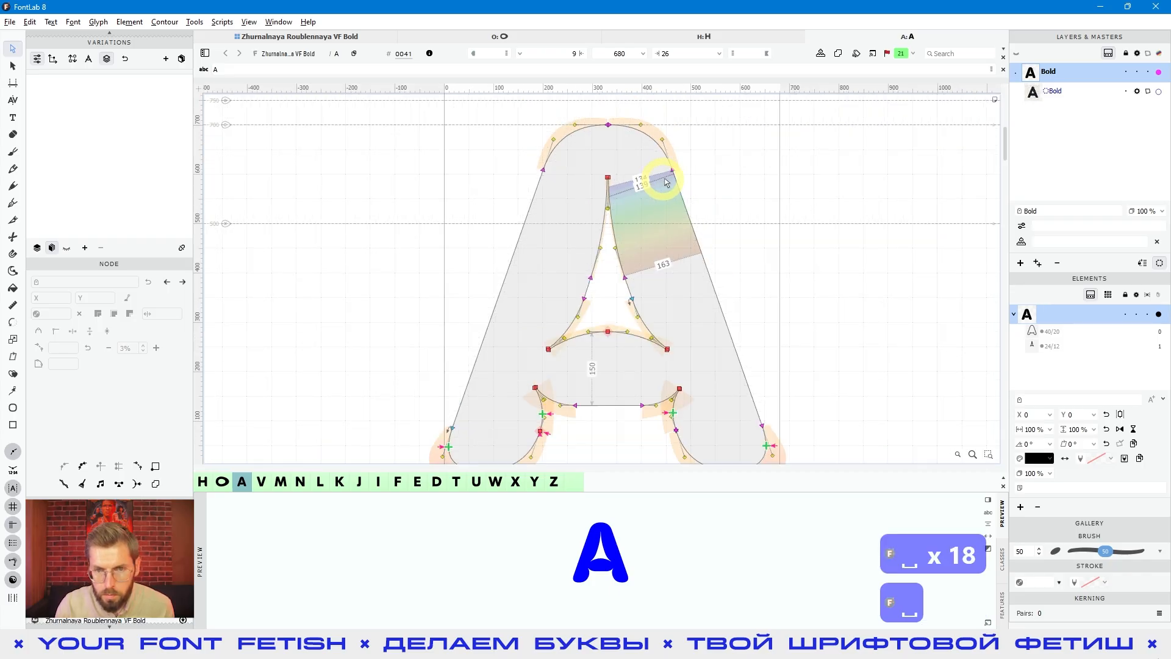
left_click(632, 300)
key("space")
left_click_drag(673, 324, 674, 290)
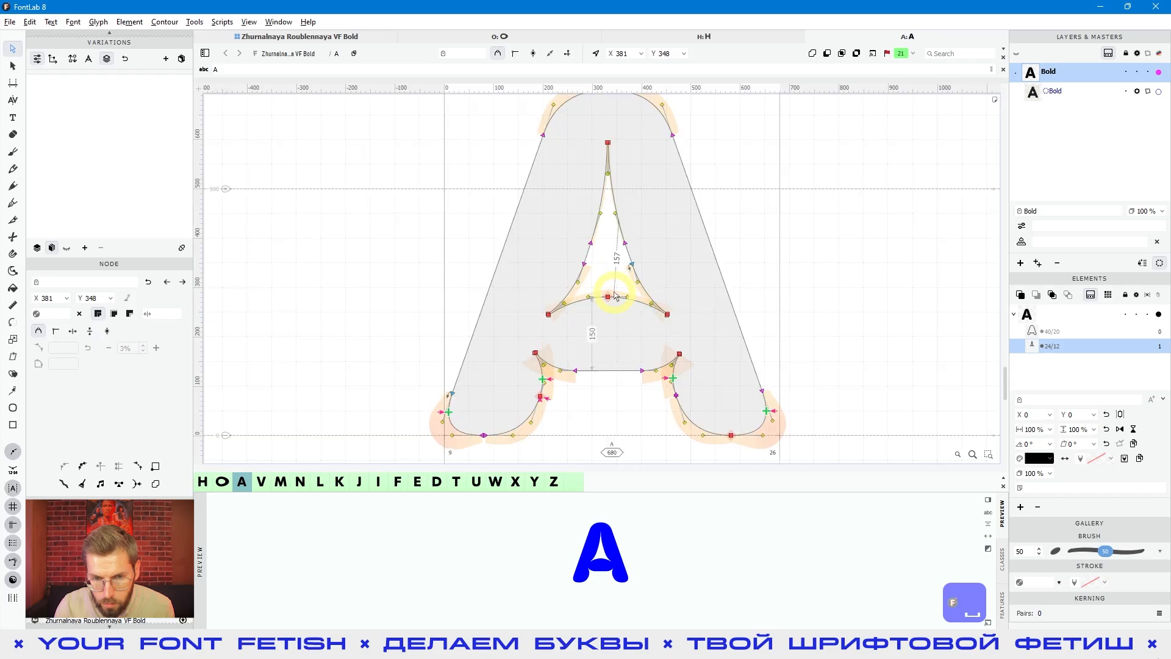
Step: Move the middle node of the crossbar's upper curve in the A to about X 351, Y 262
left_click(608, 297)
left_click(631, 265)
left_click_drag(631, 266, 617, 305)
left_click(635, 379)
left_click(635, 337)
key("ctrl+z")
scroll(796, 295, "down", 3)
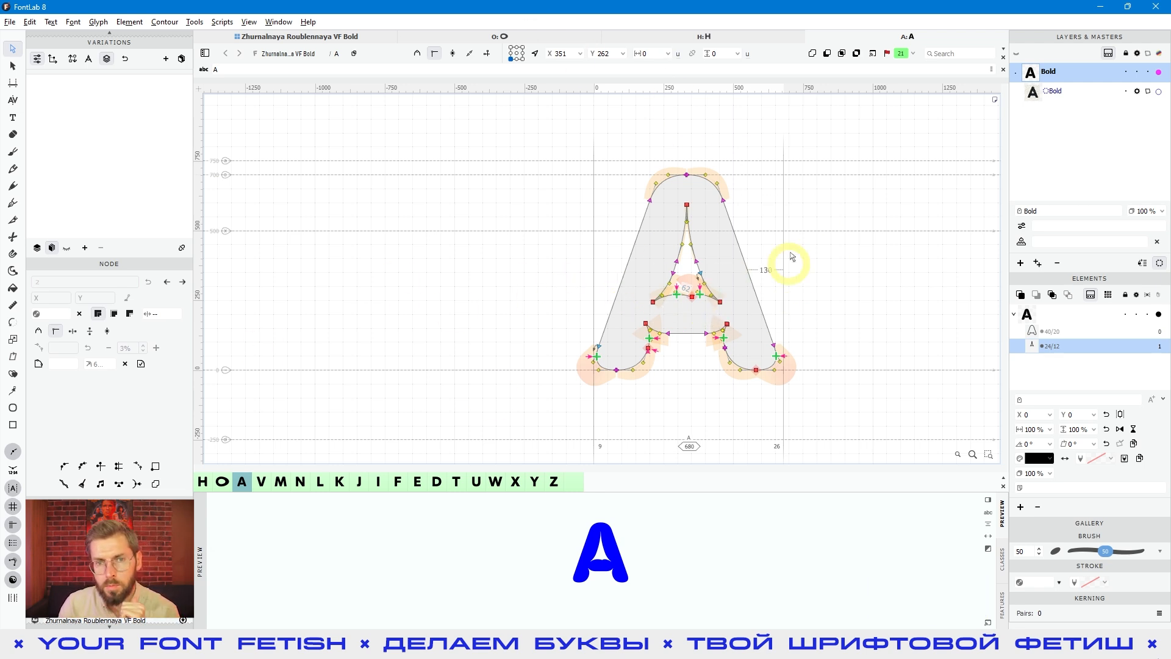
Step: Switch to the letter H and select the smart corner where the crossbar's upper edge meets the right stem
left_click(698, 37)
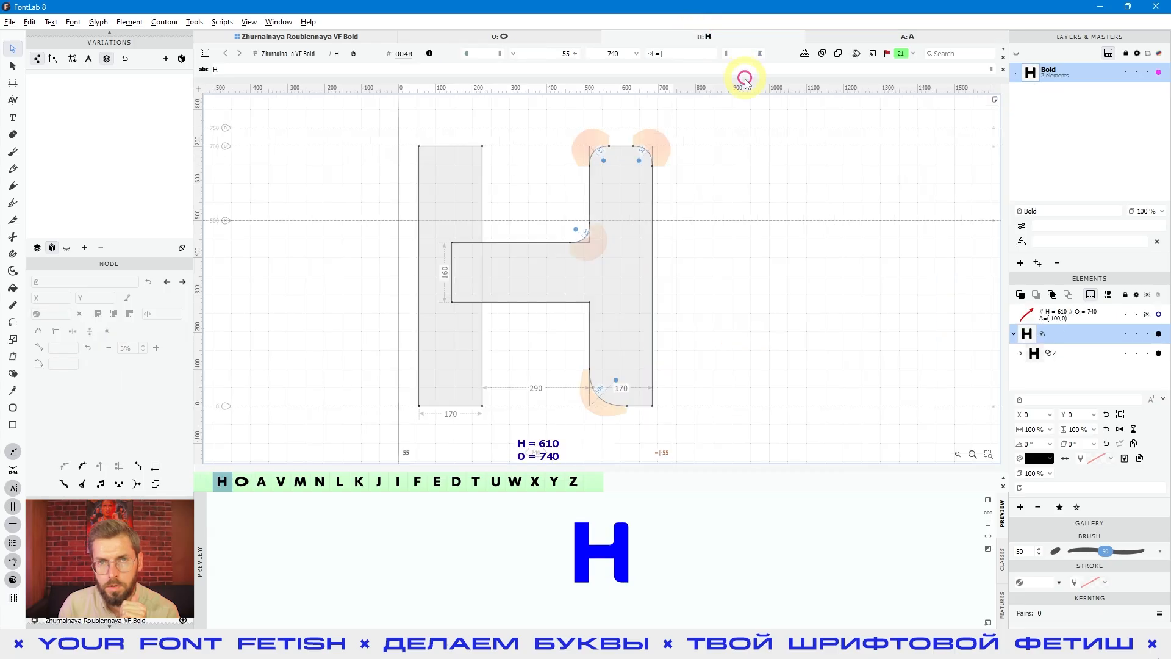
left_click(602, 160)
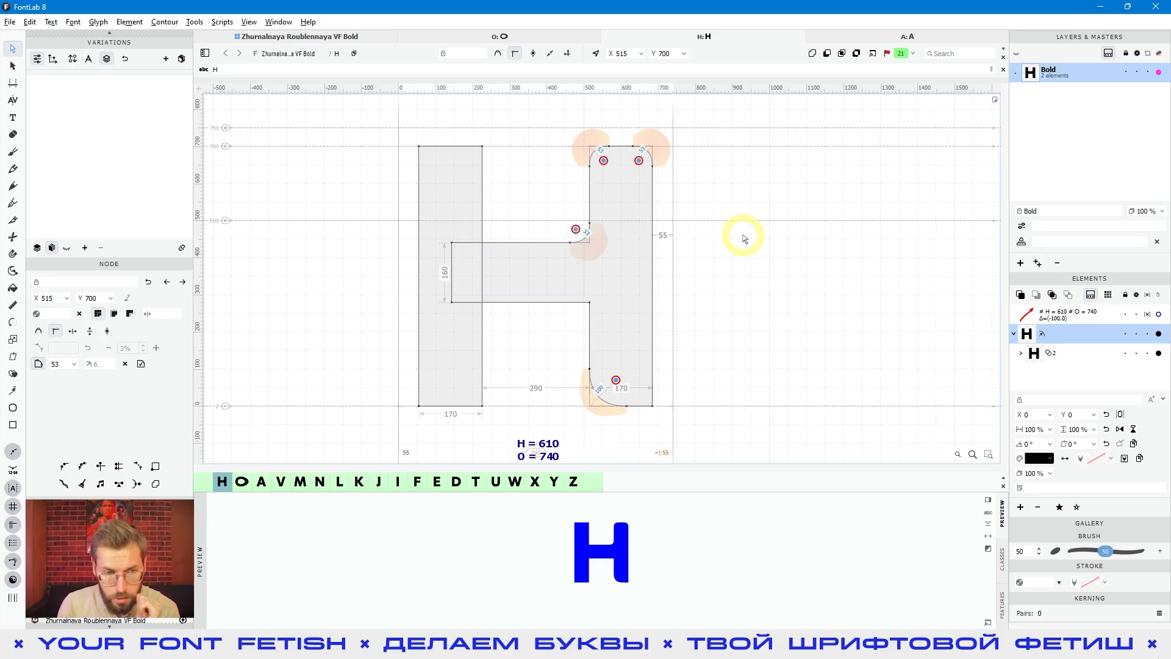
left_click(750, 251)
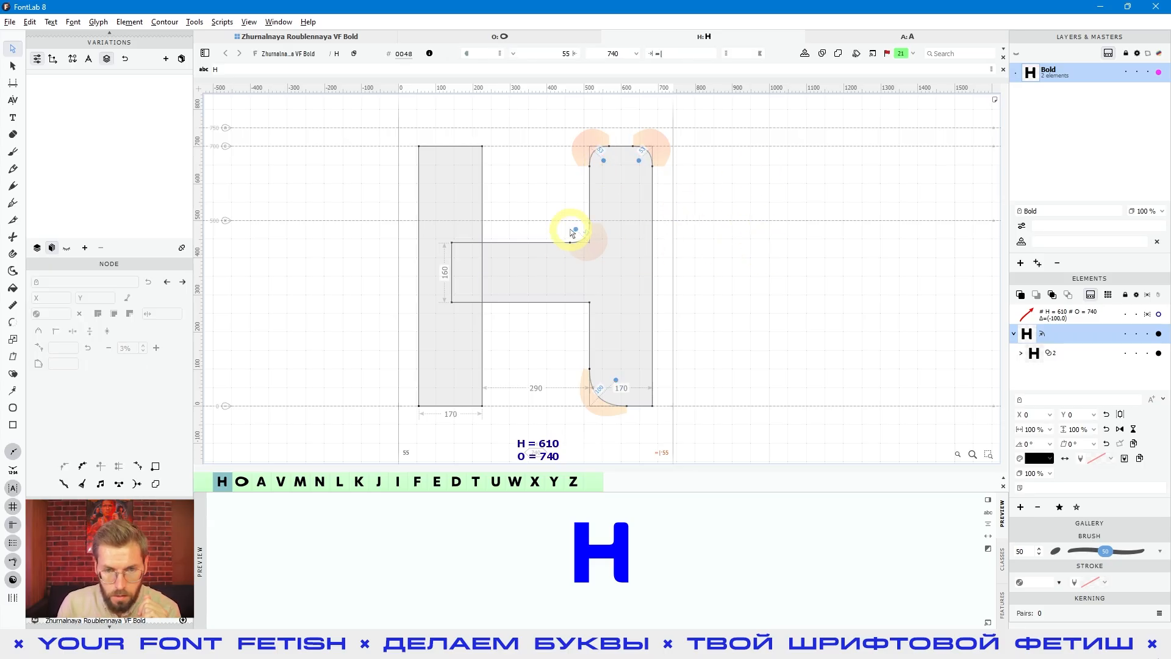
left_click(574, 230)
scroll(569, 246, "up", 4)
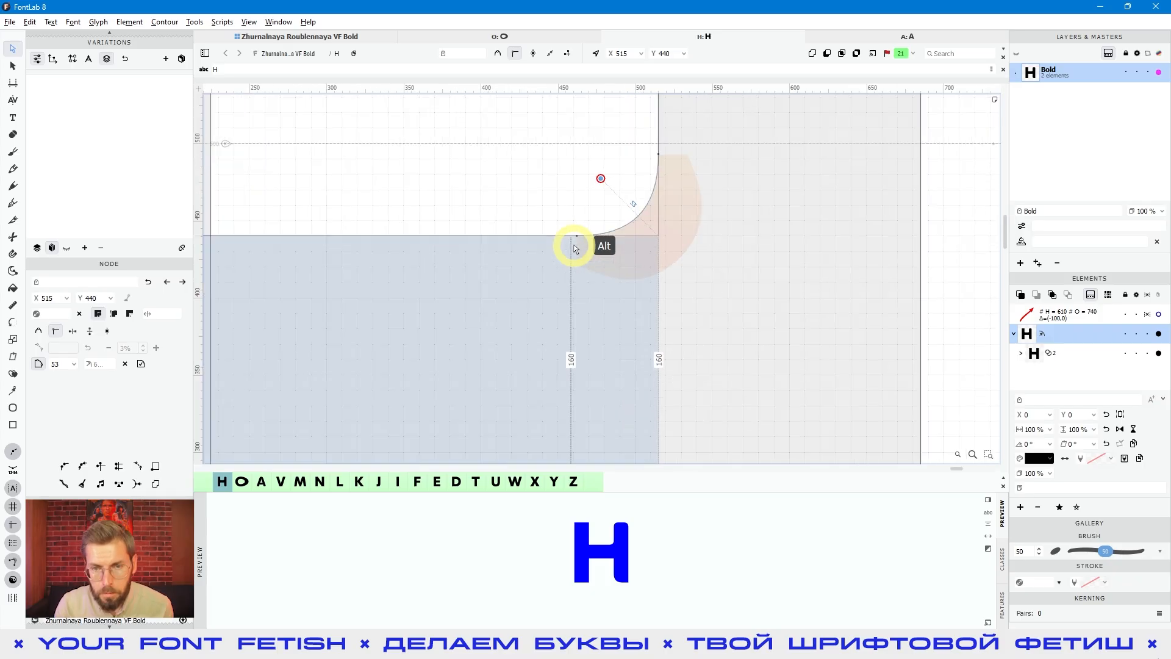
scroll(652, 191, "up", 1)
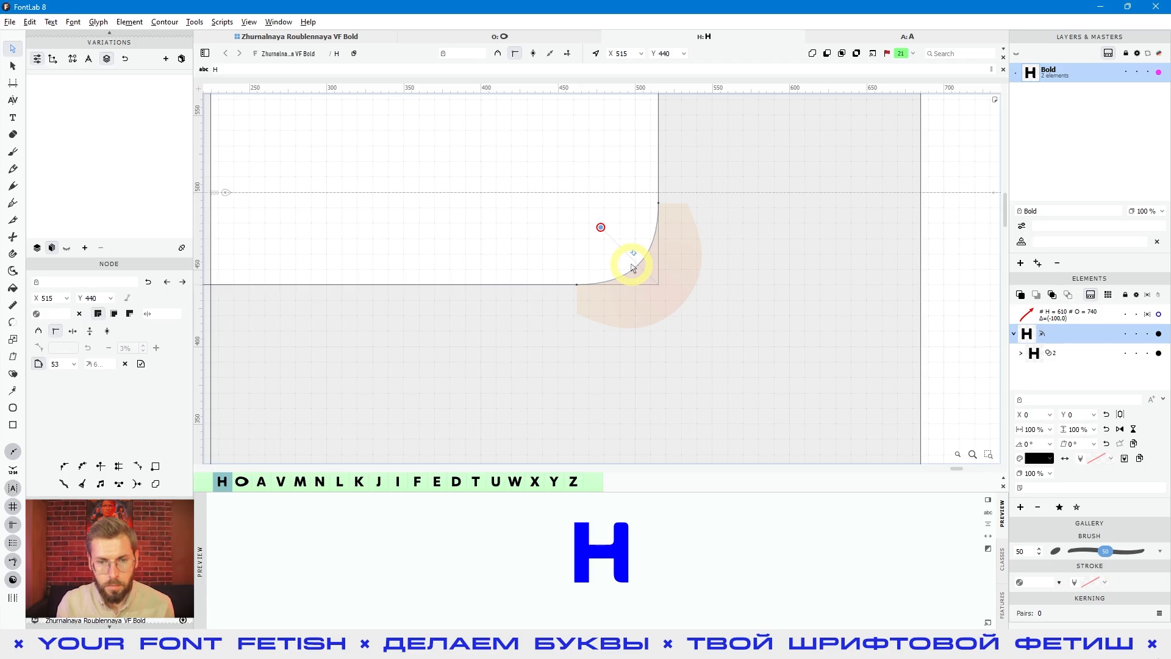
Step: Raise the curvature of the smart corner between the crossbar's upper edge and the right stem to about 98.9%
left_click(600, 227)
left_click(607, 229)
left_click(600, 228)
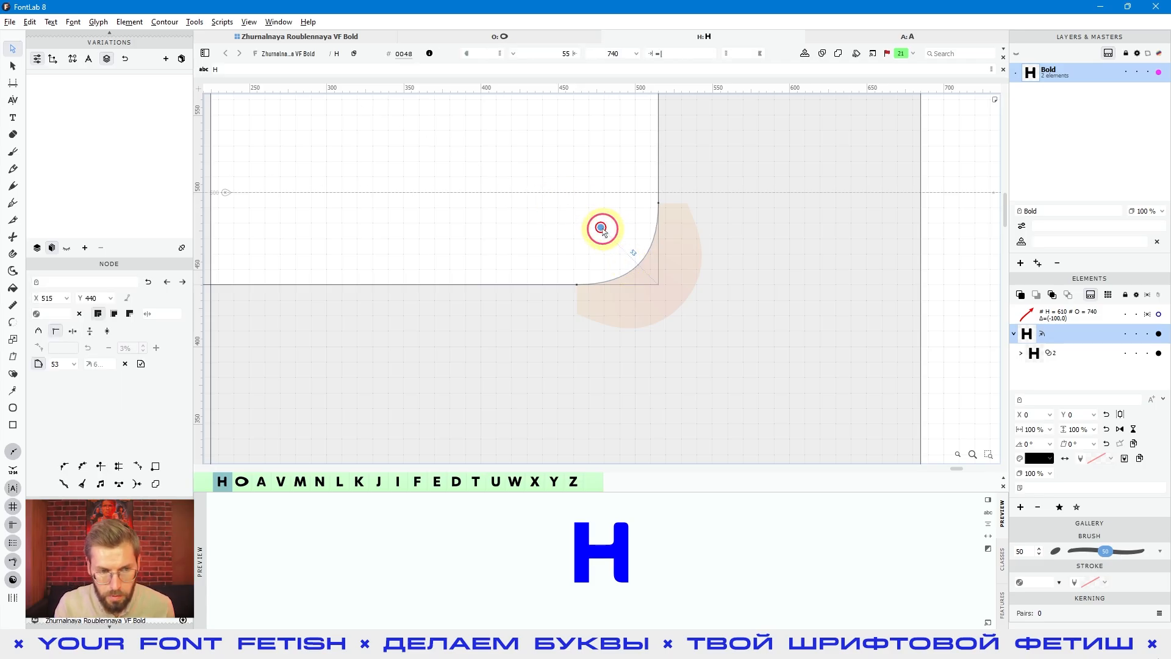
left_click(100, 364)
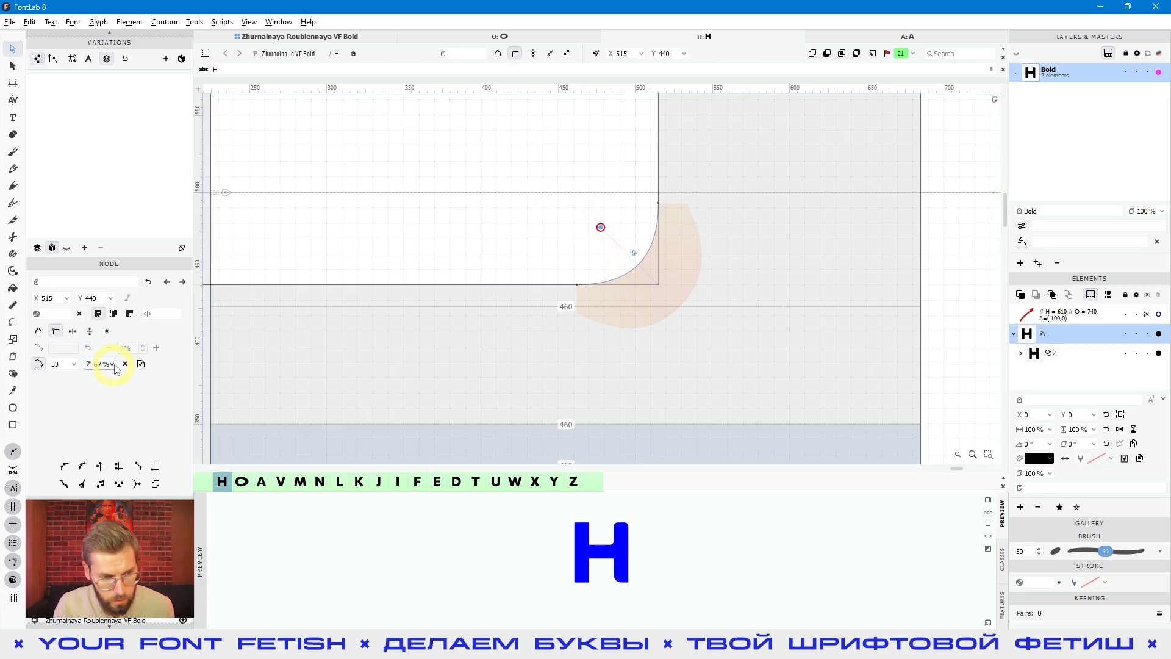
left_click(113, 364)
left_click(135, 379)
left_click_drag(139, 385, 167, 390)
left_click(521, 226)
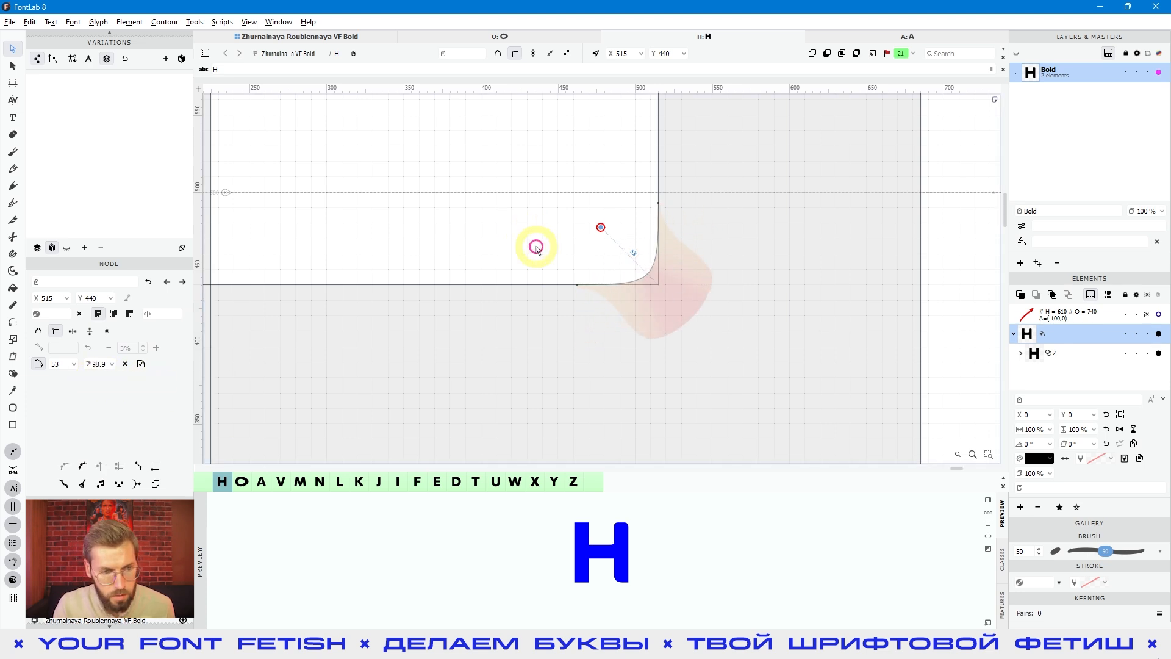
Step: Apply the smart corner at the crossbar's upper right junction, turning it into real outline nodes
left_click(141, 364)
left_click(648, 264)
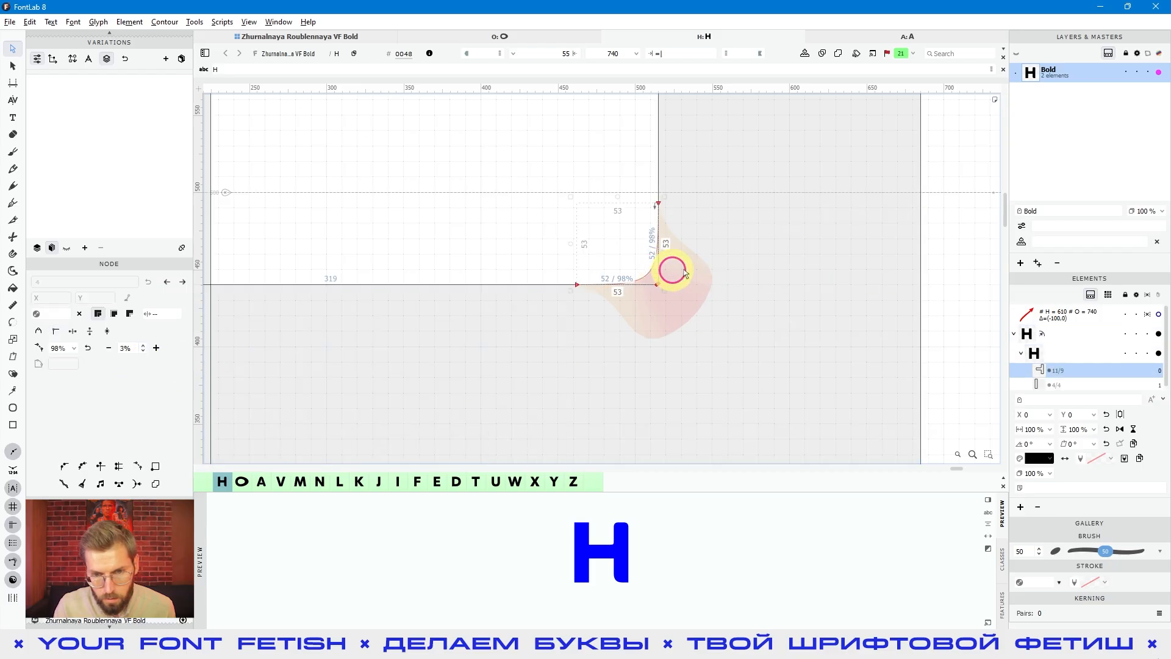
left_click(686, 238)
Step: Look at the options for applying or removing the smart corner on the right stem's upper left corner
scroll(644, 275, "down", 3)
key("space")
left_click_drag(719, 238, 660, 413)
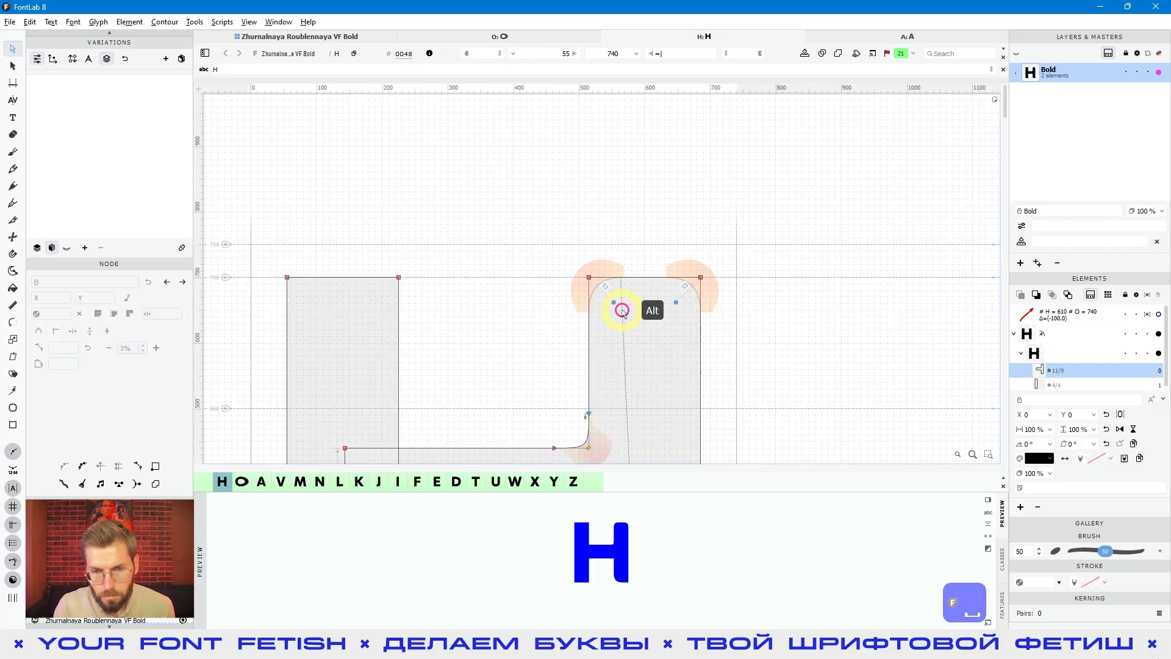
scroll(623, 307, "up", 2)
left_click(607, 295)
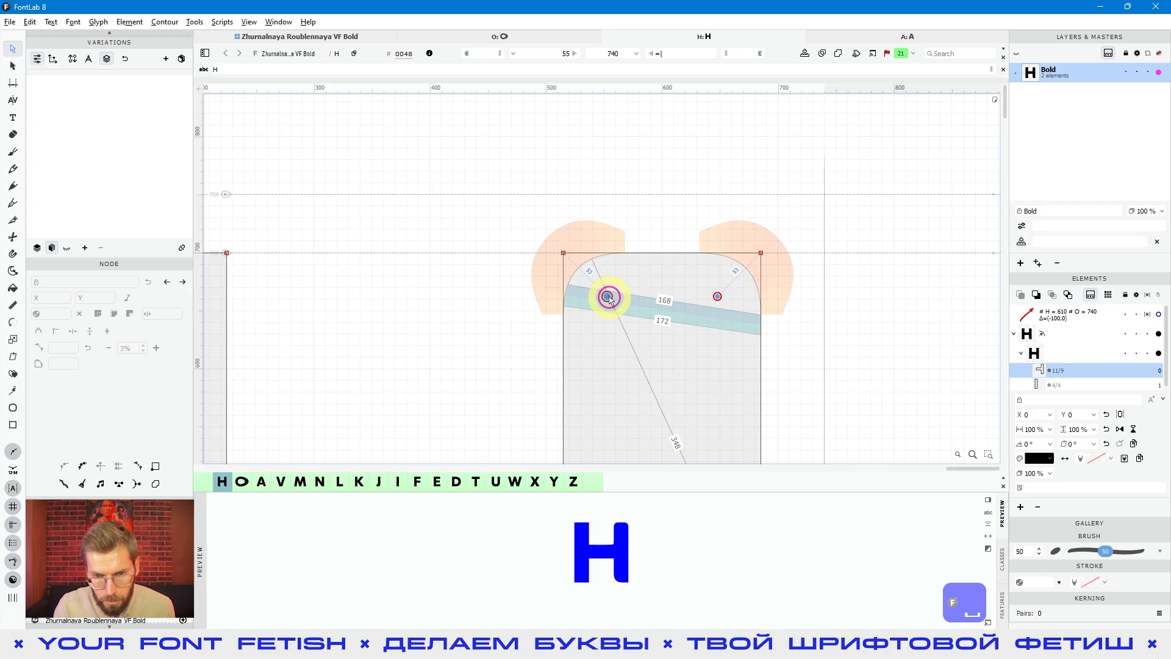
right_click(608, 297)
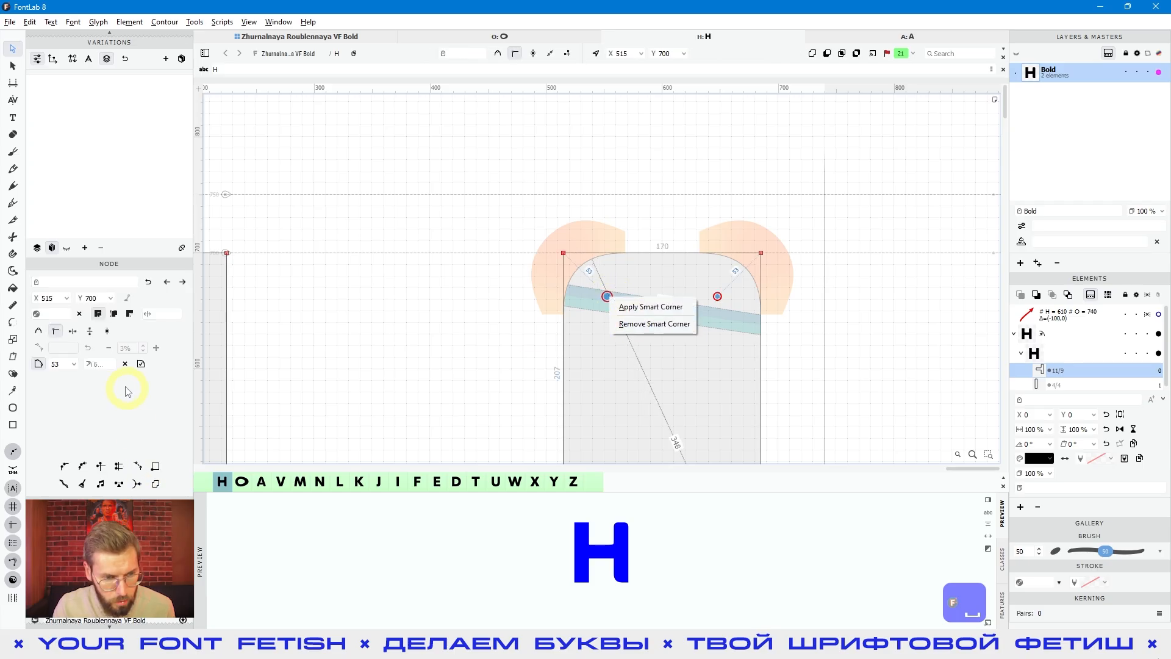
left_click(421, 338)
Step: Remove the overlap between the H's left stem and crossbar, merging them into a single contour
scroll(491, 282, "down", 3)
key("space")
left_click_drag(492, 285, 583, 111)
left_click(447, 257)
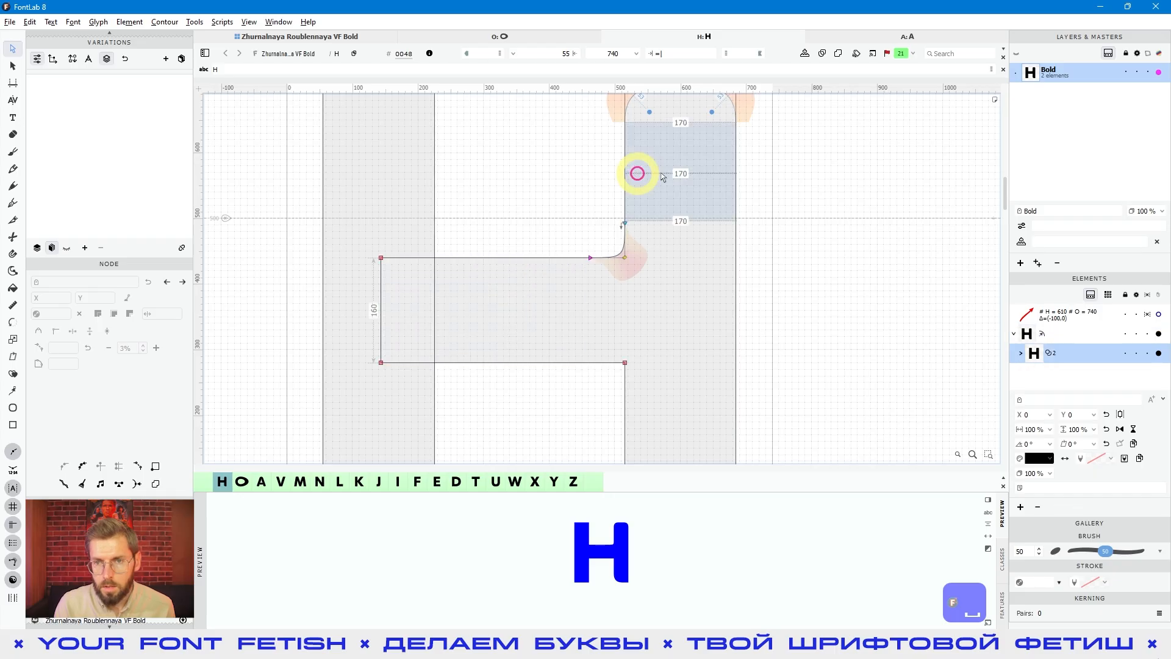
left_click(822, 53)
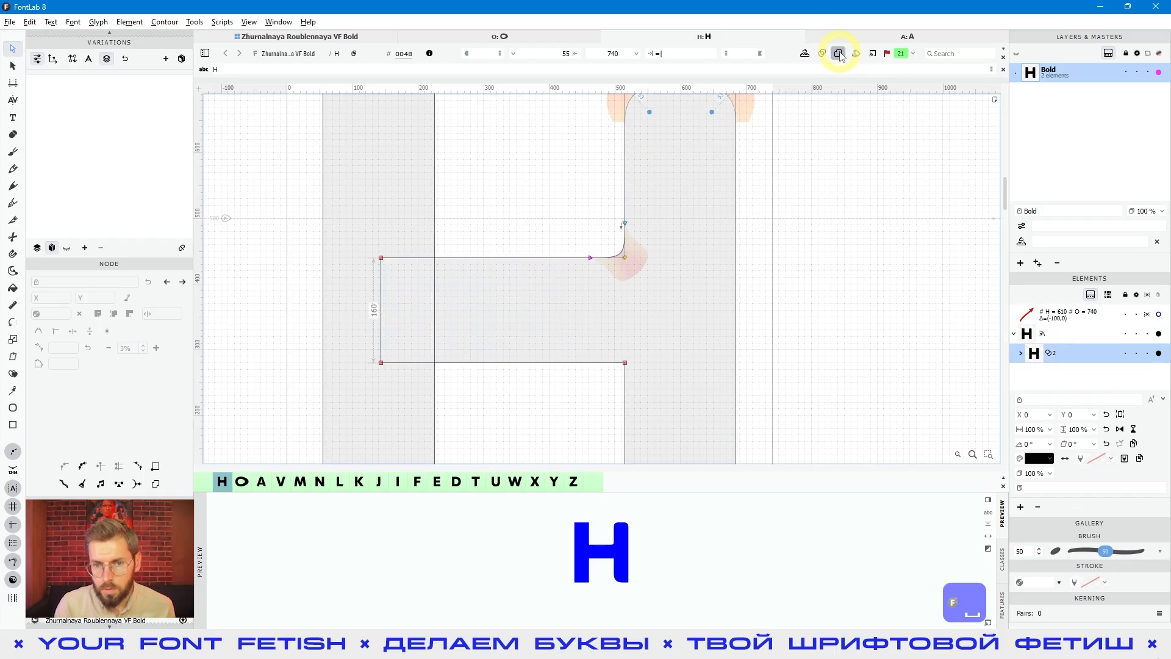
Step: Apply Smart Corner to both corners where the crossbar meets the left stem, and invert them to a radius of about -82
right_click(435, 363)
left_click(38, 363)
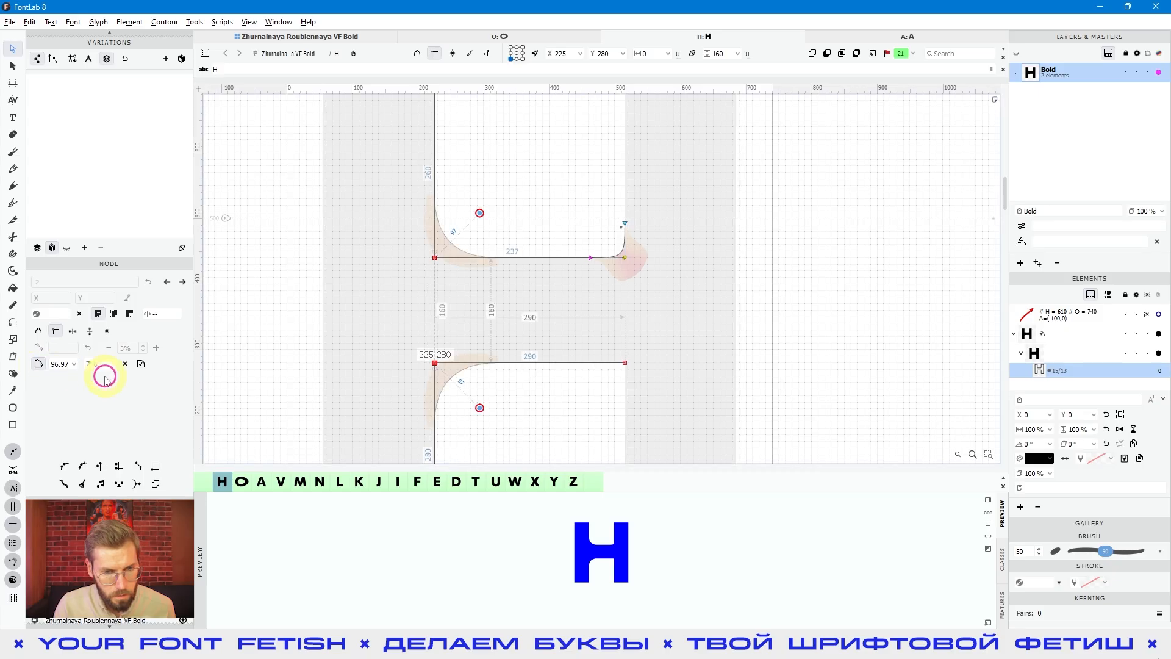
left_click_drag(453, 378, 396, 324)
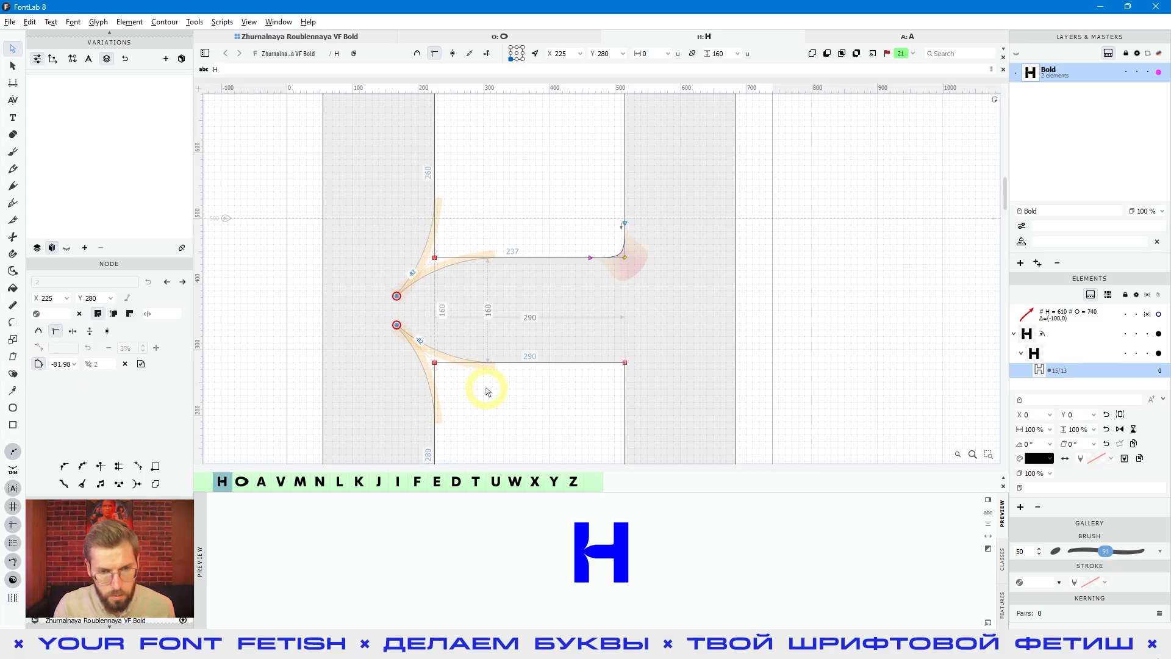
Step: Examine the two ink traps at the crossbar's left end up close, along with their smart corner settings
key("space")
left_click_drag(490, 406, 517, 412)
scroll(416, 345, "up", 5)
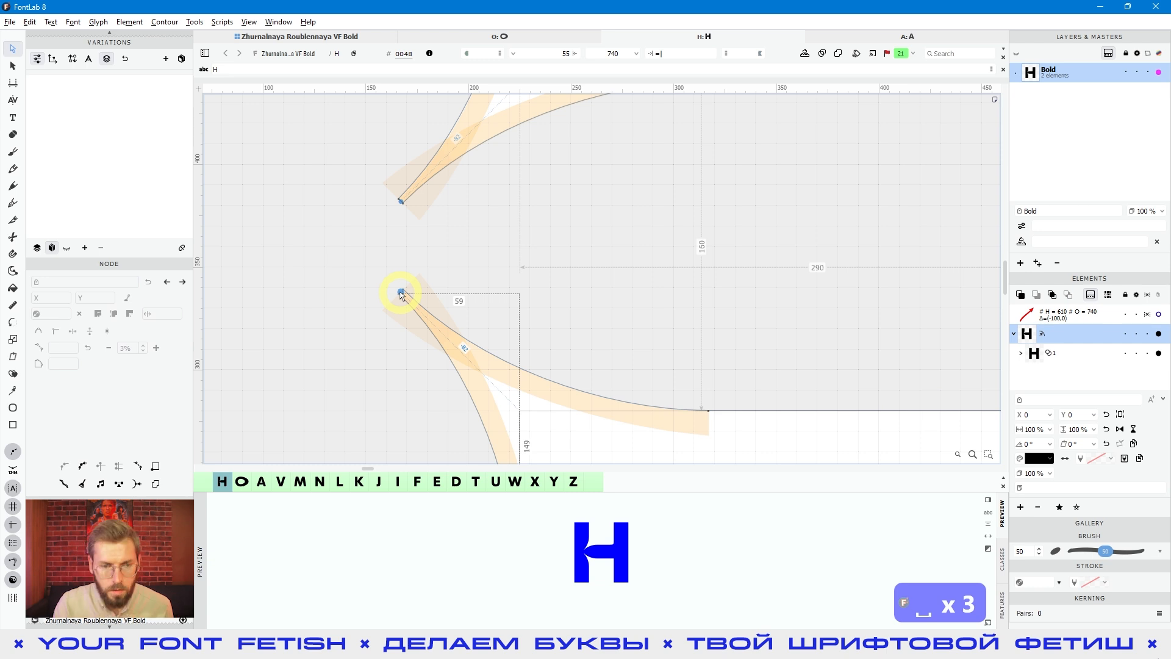
key("space")
scroll(482, 268, "down", 5)
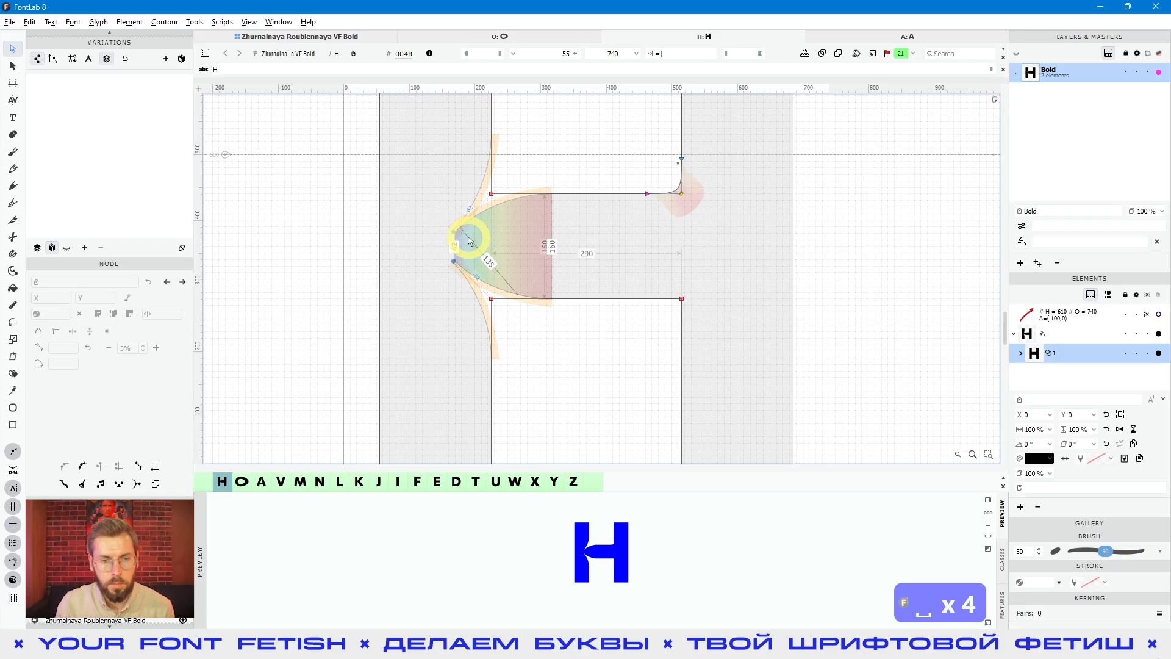
left_click(456, 246)
left_click(453, 261, "shift")
left_click(114, 369)
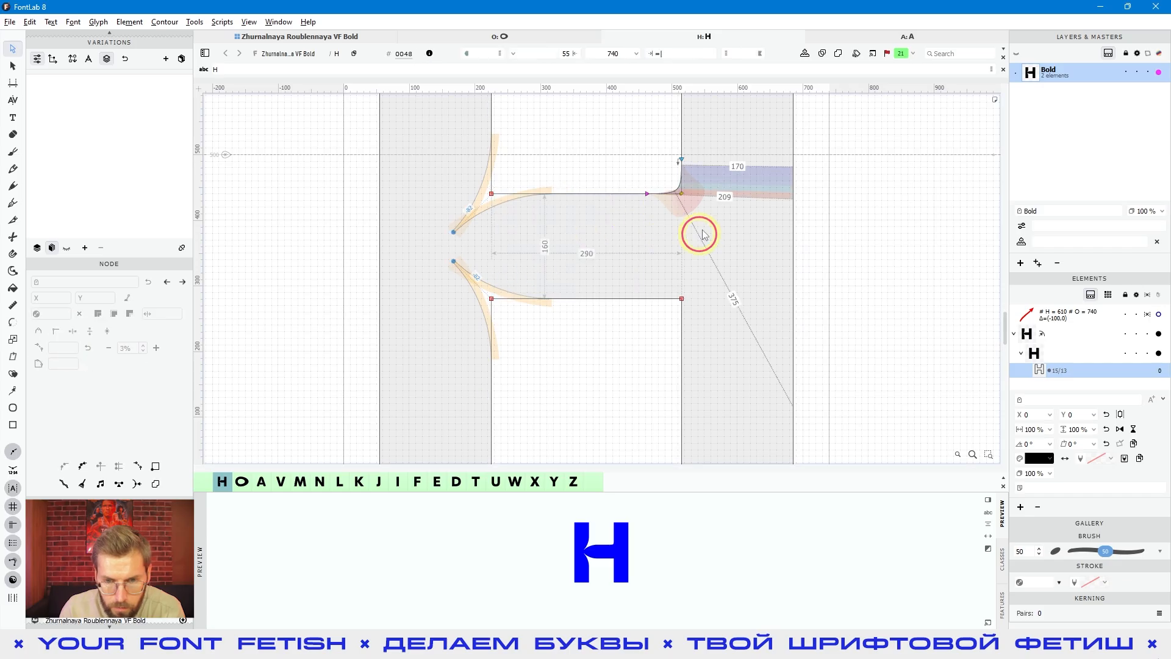
right_click(681, 299)
left_click(711, 356)
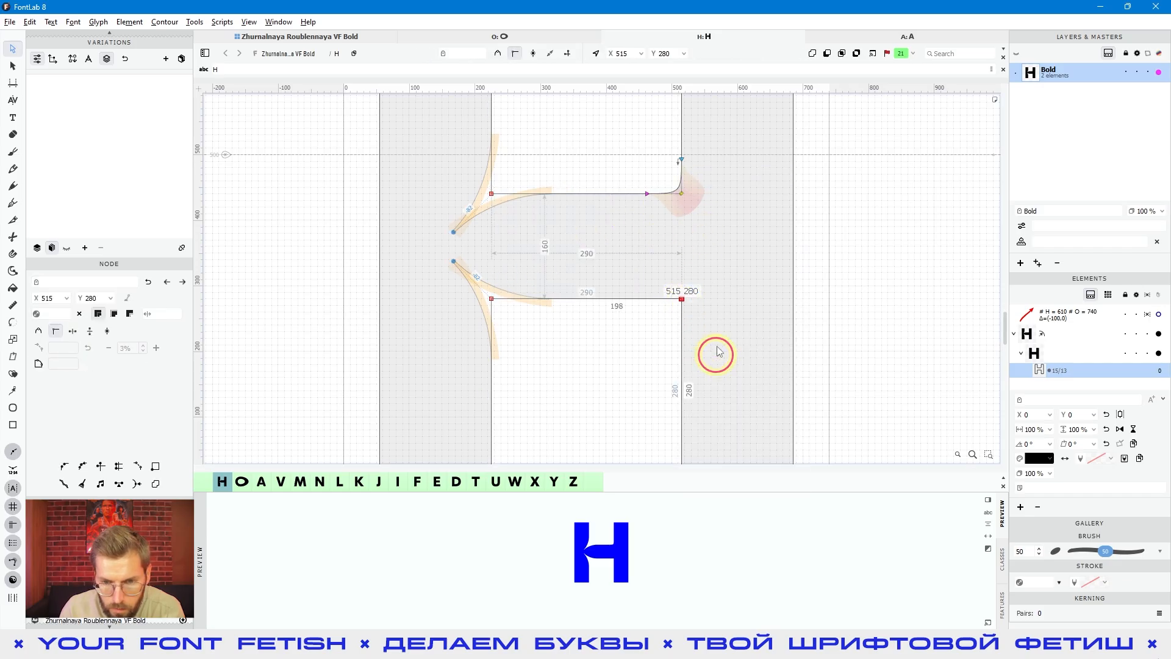
key("ctrl+z")
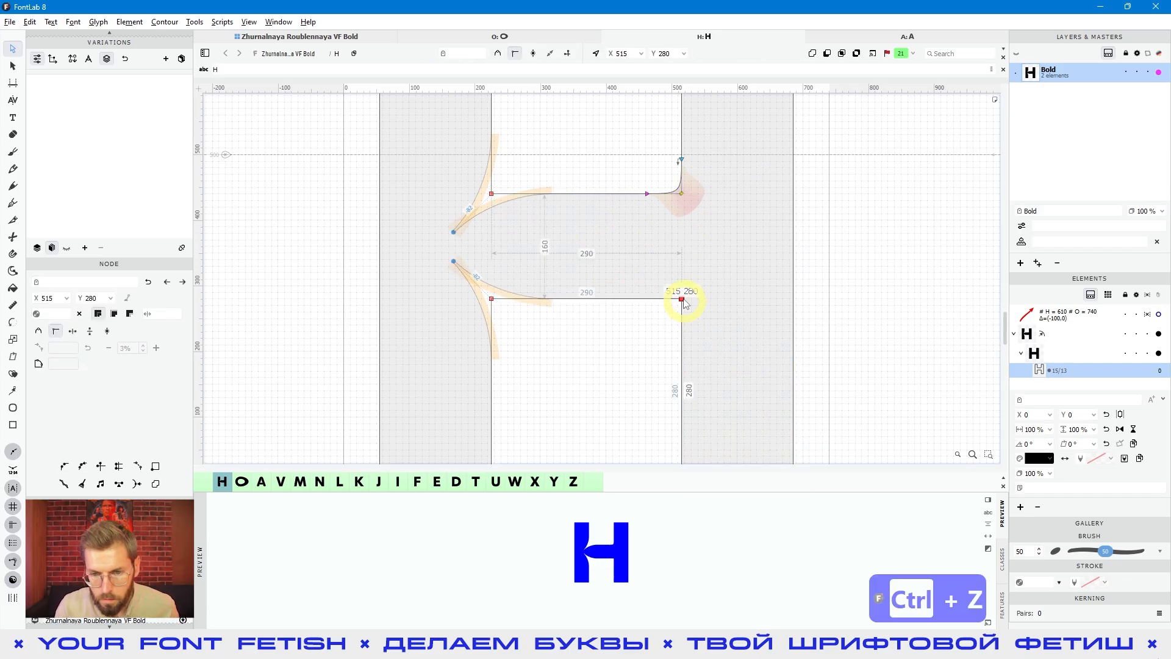
Step: Apply Smart Corner with a radius of about 124 to the crossbar's lower right corner and lower its curvature to about 46%
right_click(682, 298)
left_click(705, 406)
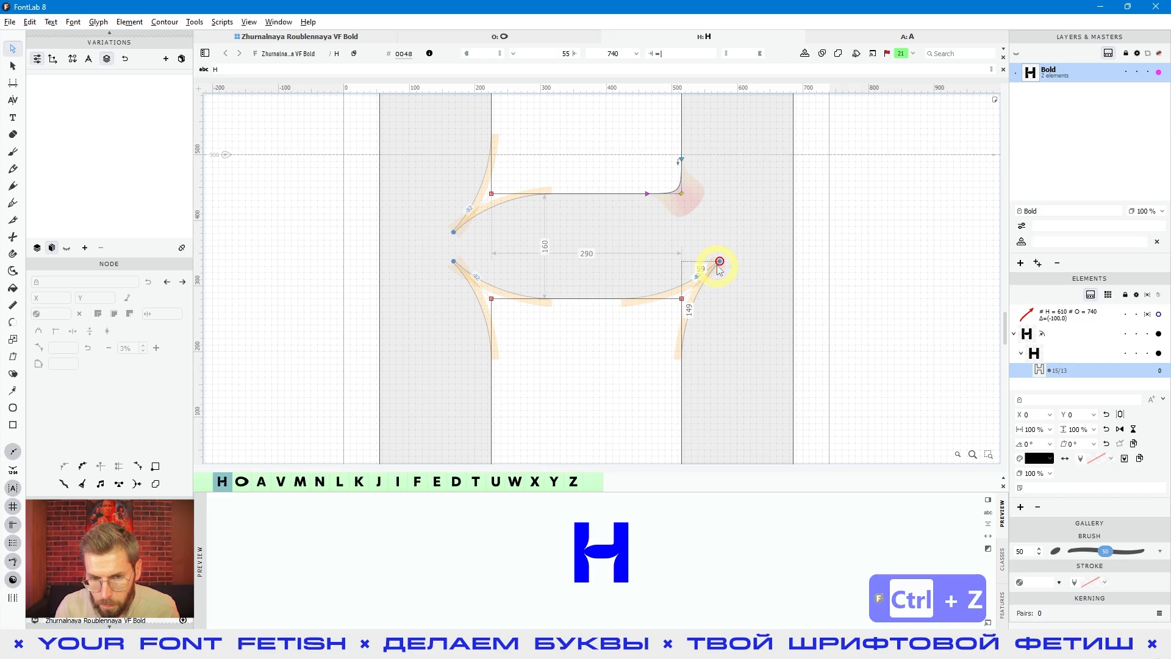
left_click_drag(719, 261, 624, 356)
left_click(650, 308)
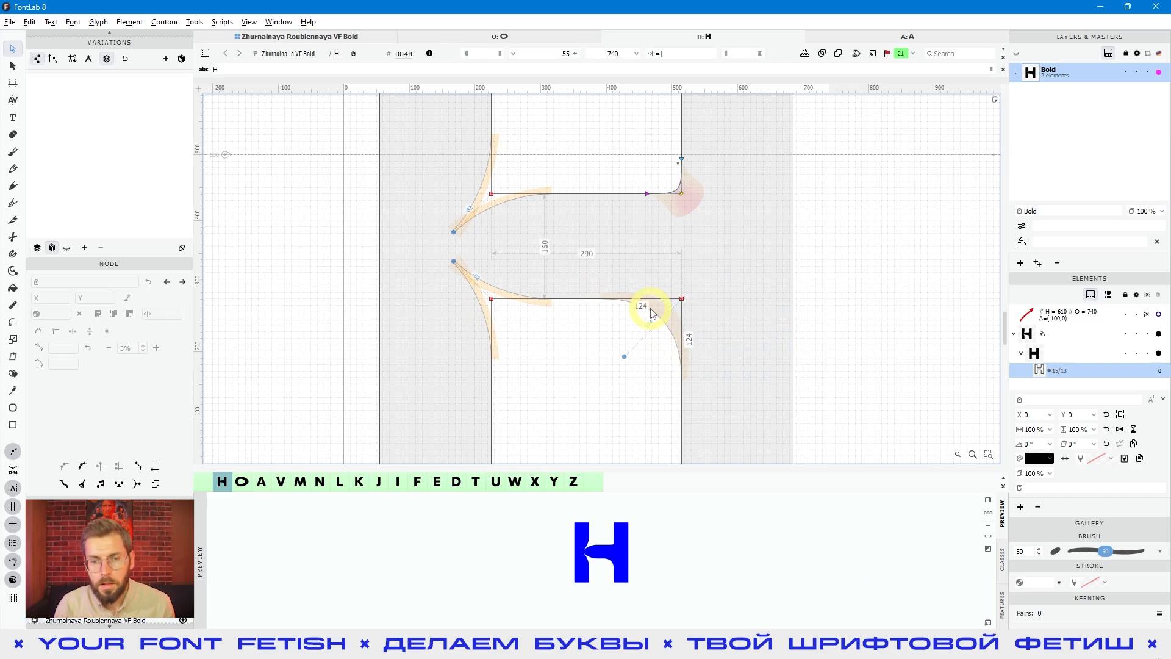
left_click(628, 356)
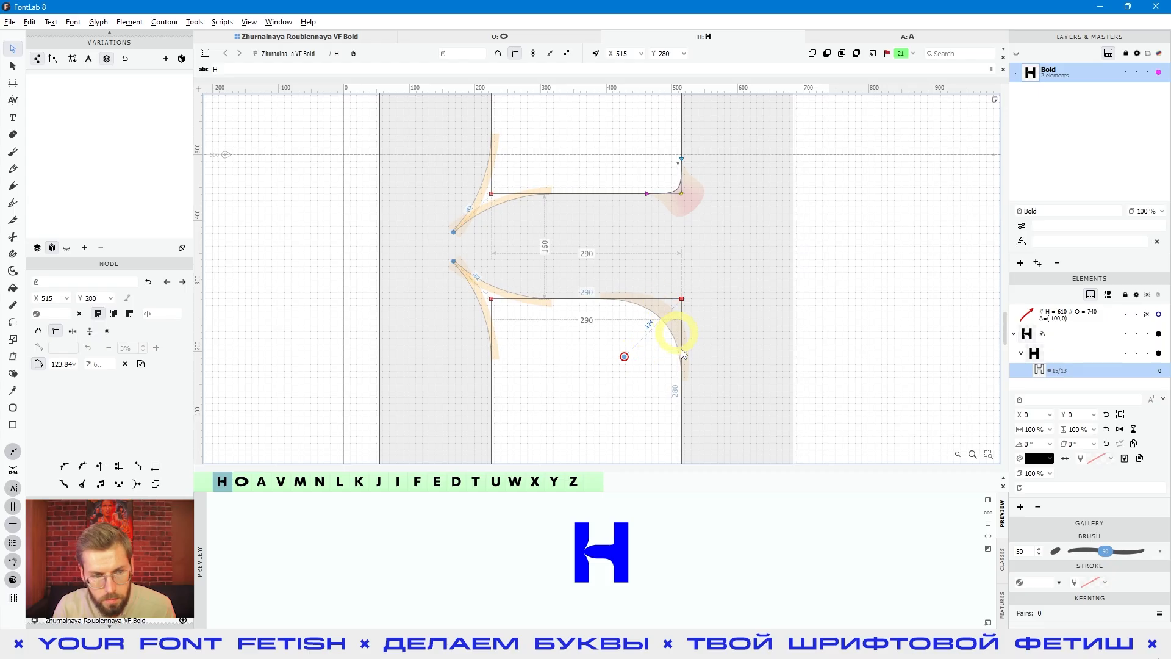
left_click(102, 362)
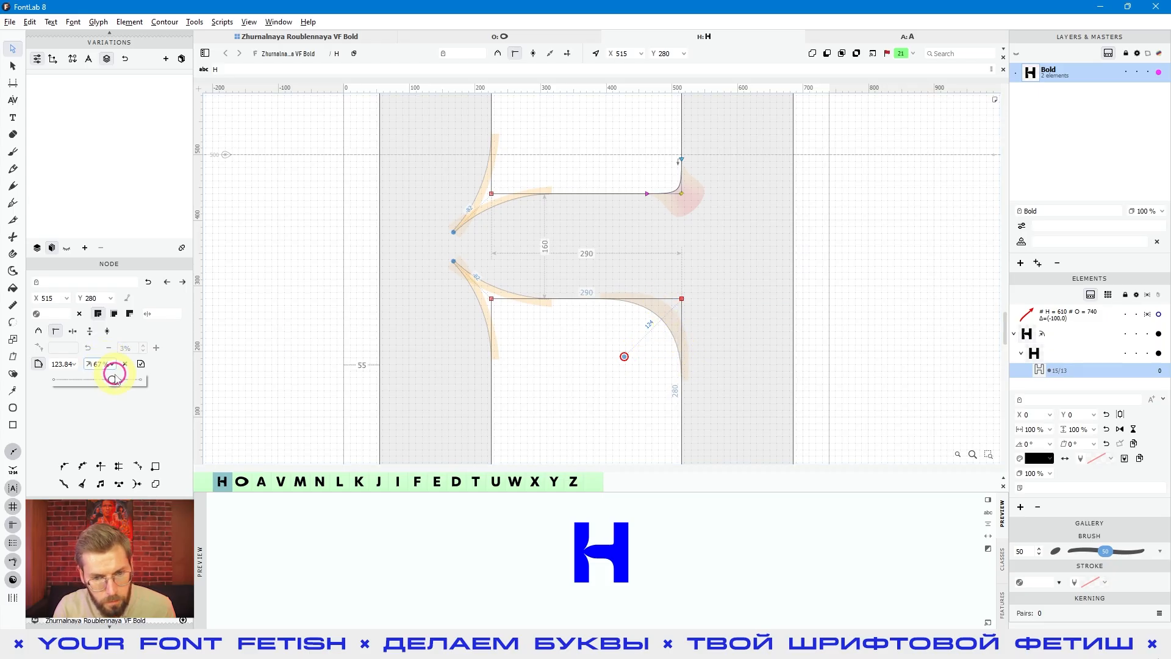
left_click_drag(112, 385, 94, 380)
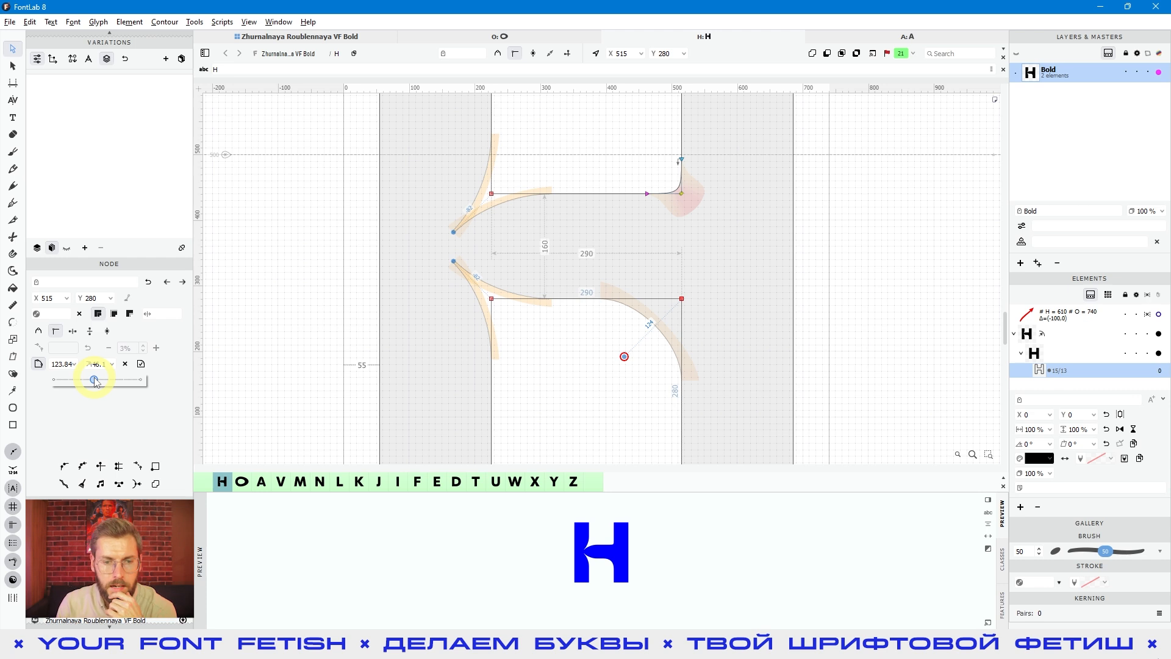
Step: Widen the lower ink trap where the crossbar meets the left stem, and preview the filled glyph
left_click(452, 262)
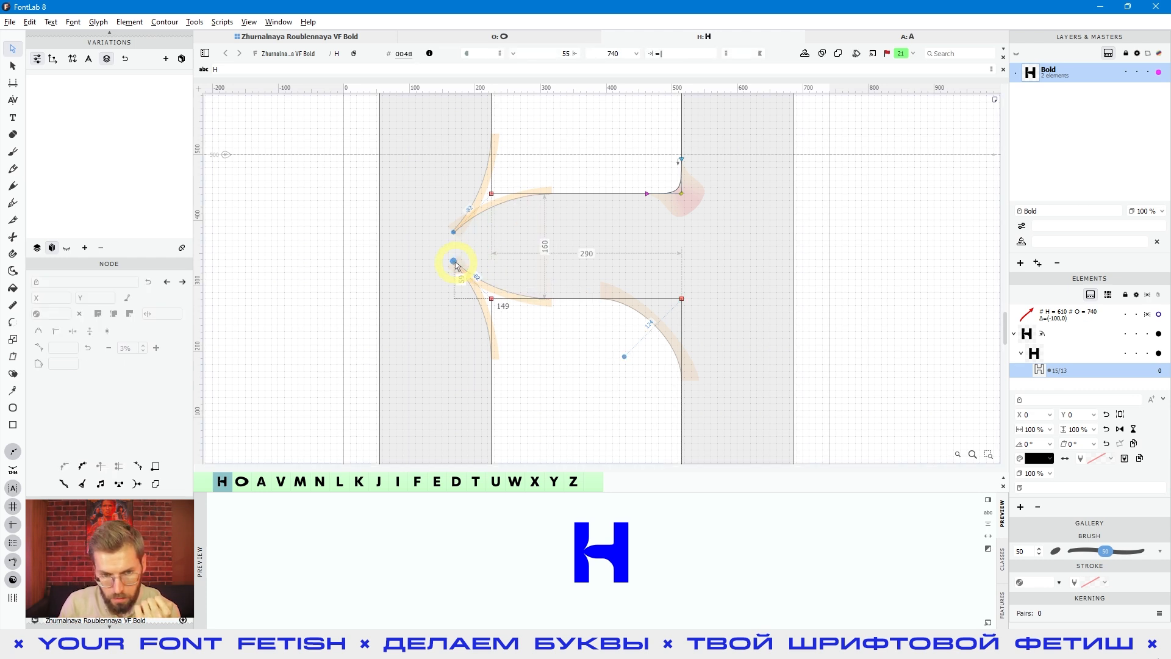
left_click(108, 364)
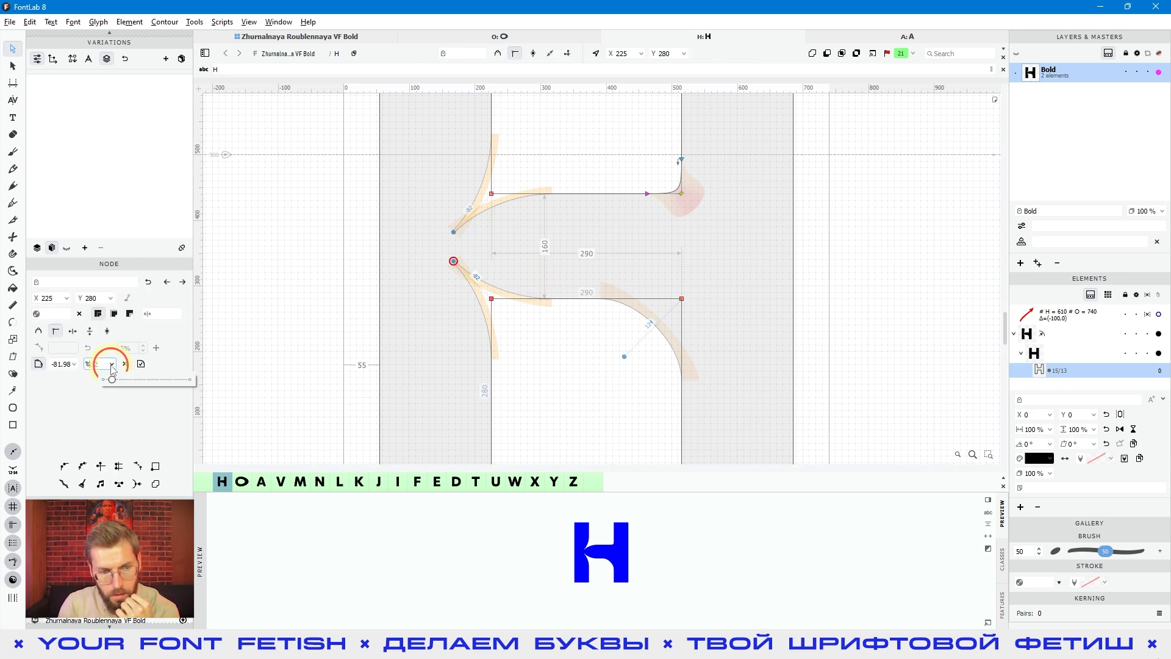
left_click_drag(115, 380, 185, 382)
left_click(594, 379)
key("space")
left_click_drag(487, 263, 522, 273)
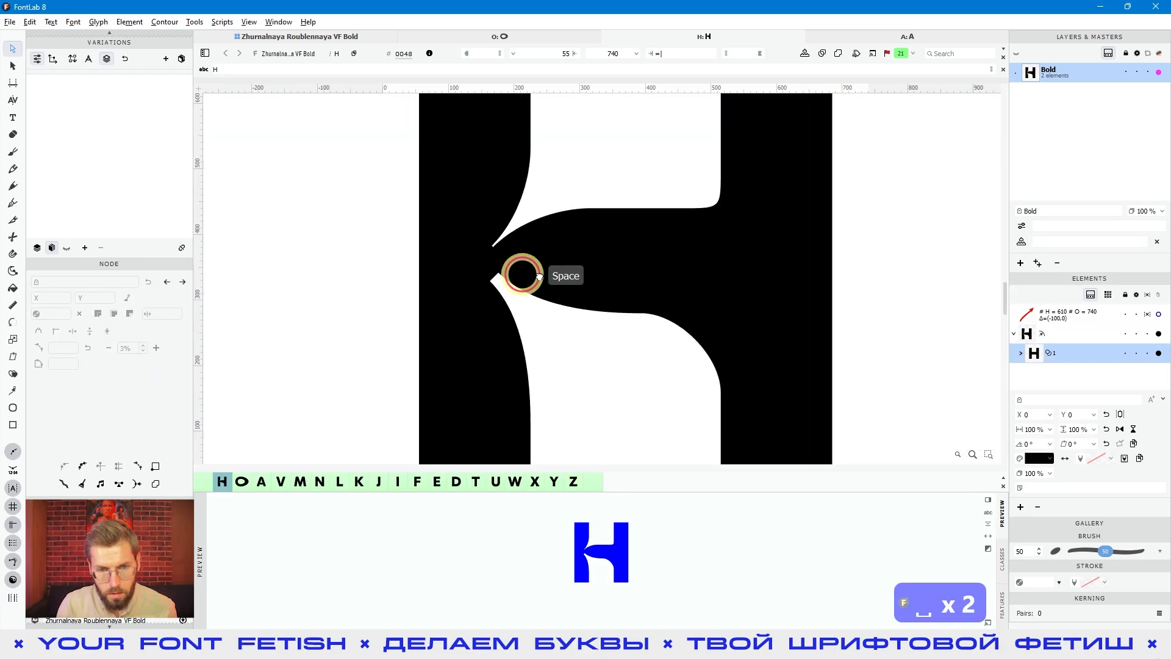
Step: Examine the end of the widened ink trap up close, and review the shape of the whole H
scroll(506, 266, "up", 5)
scroll(510, 306, "up", 2)
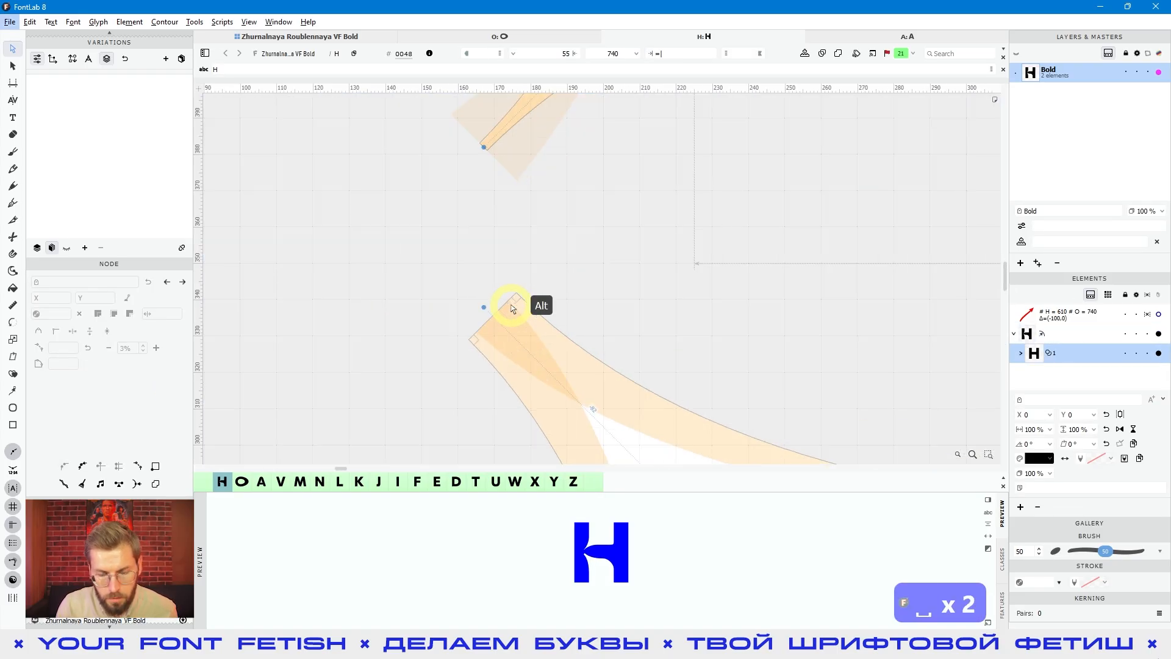
scroll(486, 308, "down", 6)
scroll(541, 288, "down", 4)
left_click(743, 350)
key("space")
left_click_drag(730, 353, 708, 335)
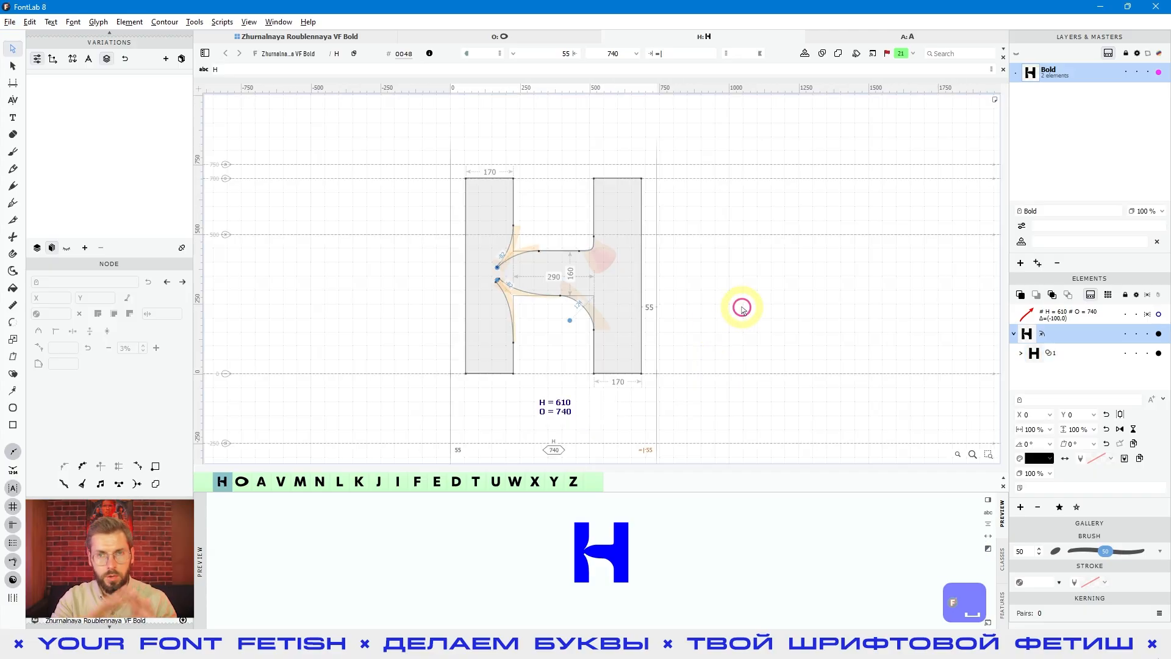
left_click(680, 274)
left_click(425, 147)
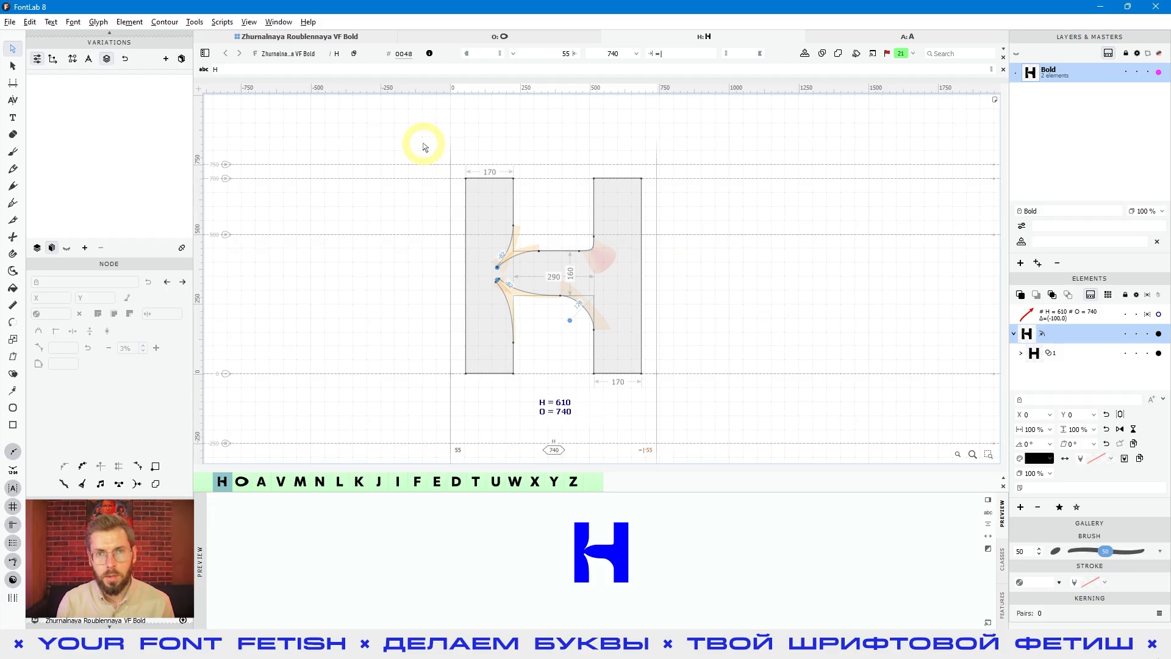
Step: Apply an inverted Smart Corner of about -129 to the left stem's upper right corner, and inspect its tip up close
double_click(500, 223)
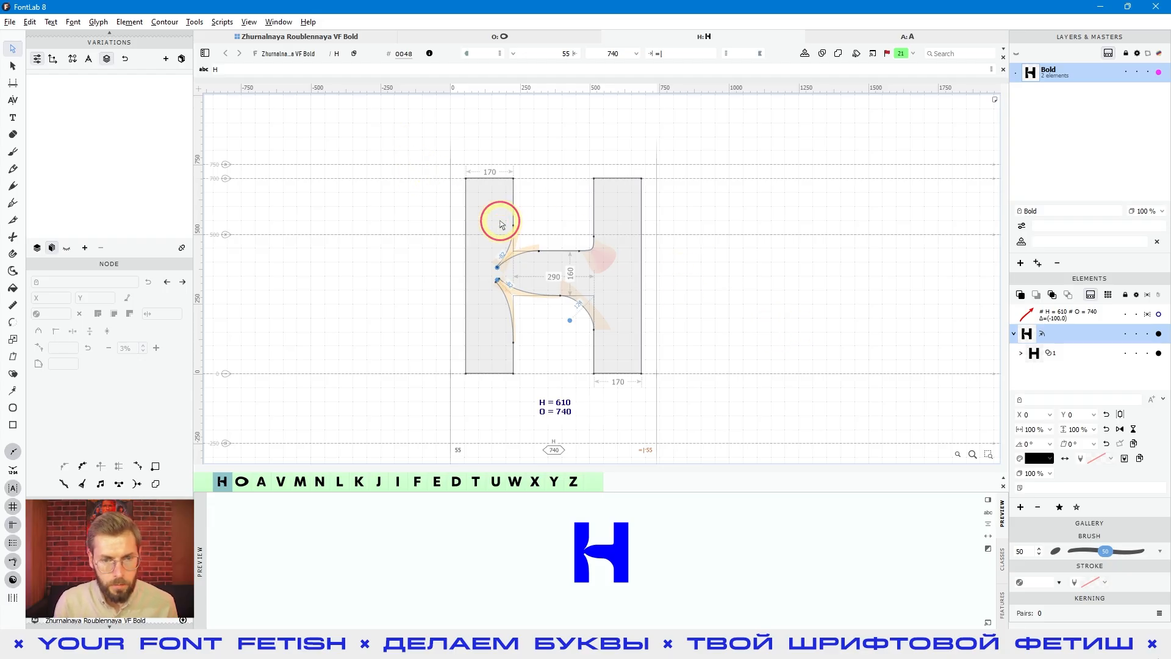
scroll(500, 221, "up", 2)
left_click_drag(541, 192, 560, 177)
left_click(38, 364)
left_click(552, 169)
scroll(553, 170, "up", 10)
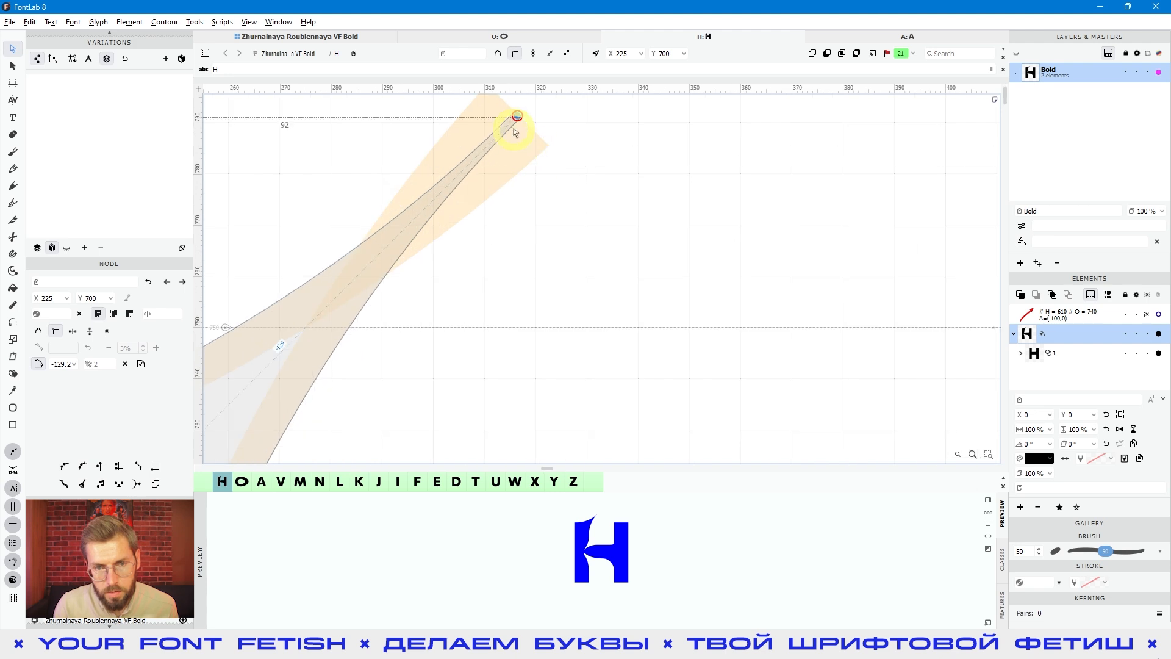
scroll(517, 117, "up", 5)
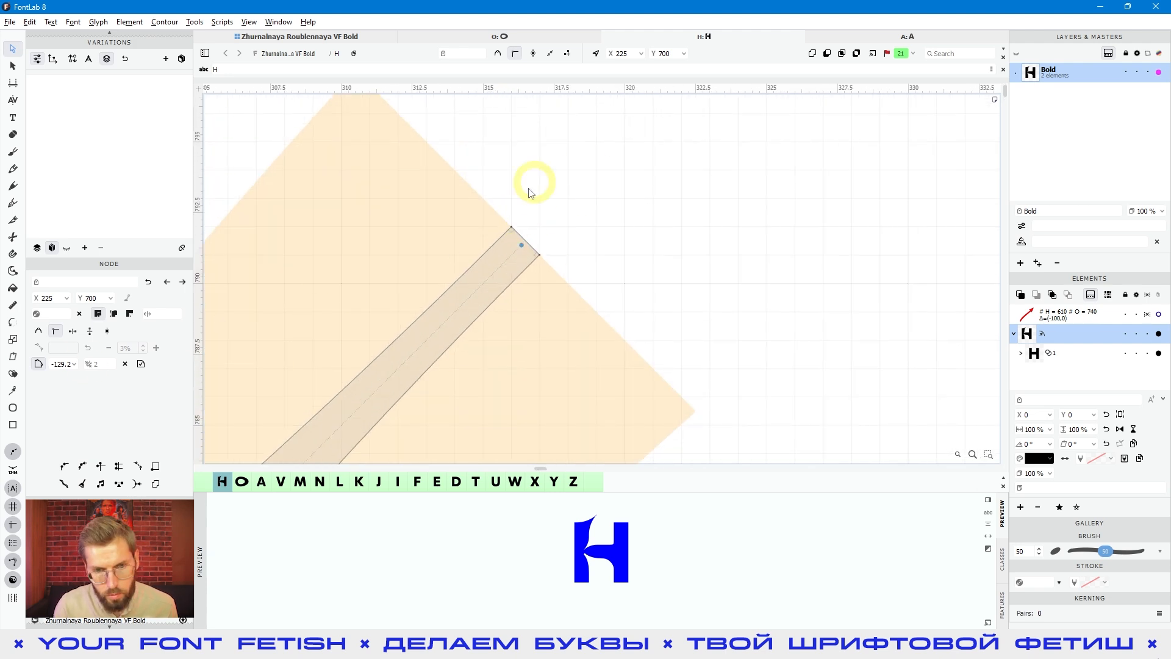
scroll(551, 258, "down", 10)
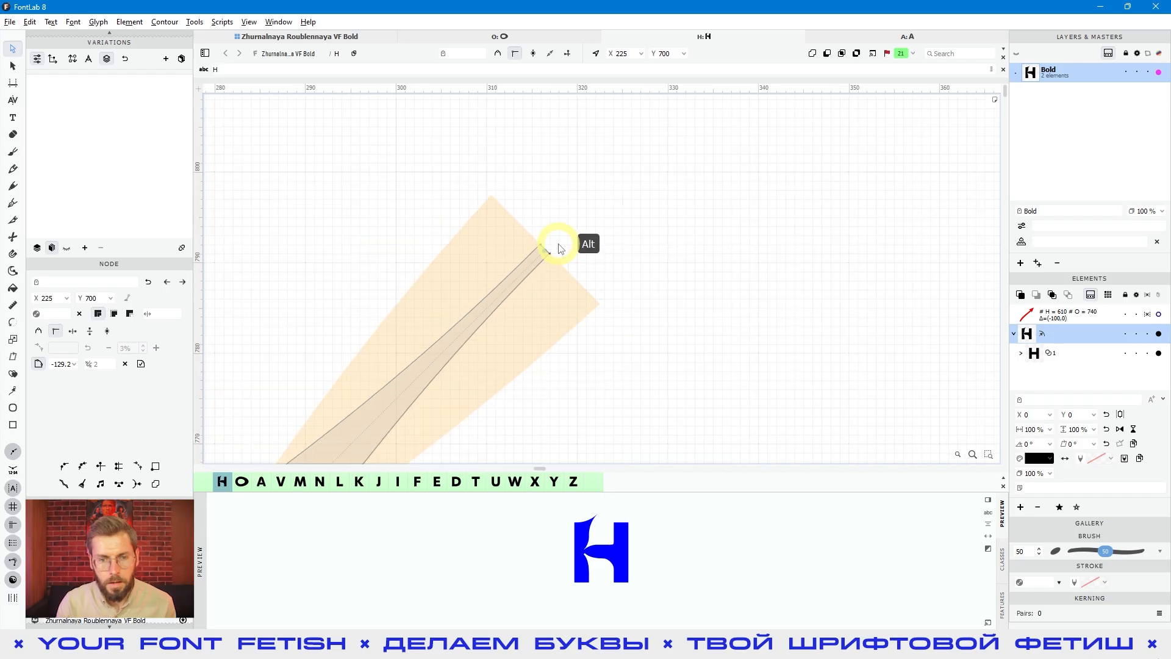
key("space")
scroll(613, 292, "down", 3)
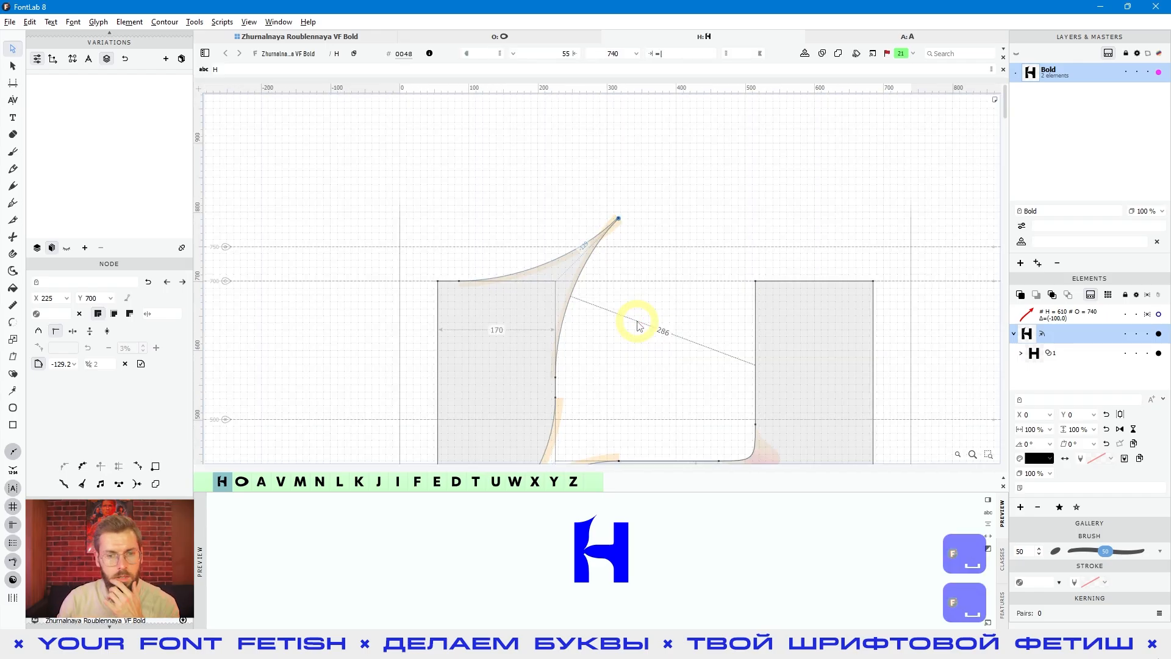
Step: In the font info's Font Dimensions, set the corner tension to 15% and the ink trap width to 18, and apply the changes
left_click(28, 21)
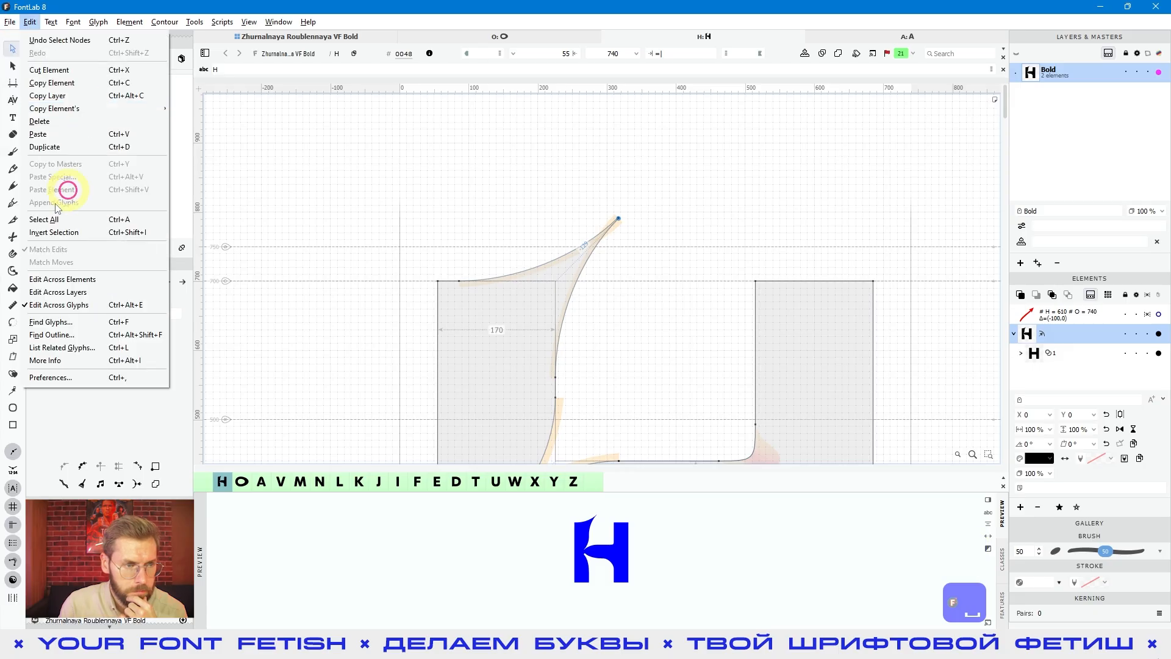
mouse_move(10, 22)
mouse_move(20, 213)
left_click(25, 240)
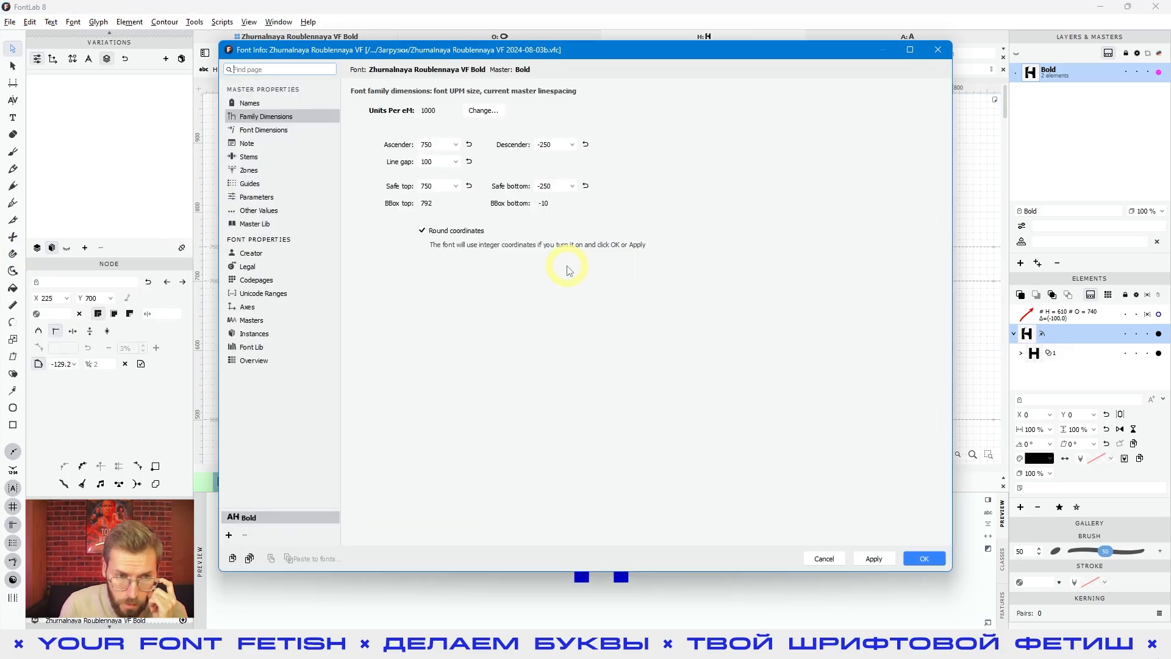
left_click(262, 131)
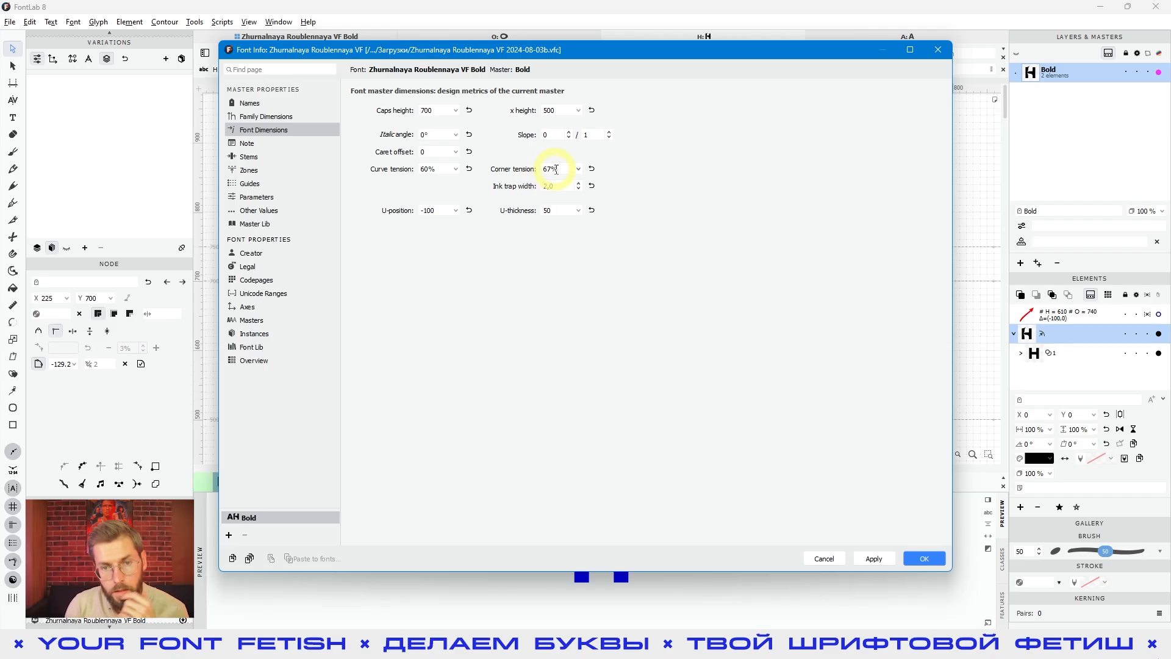
left_click(578, 169)
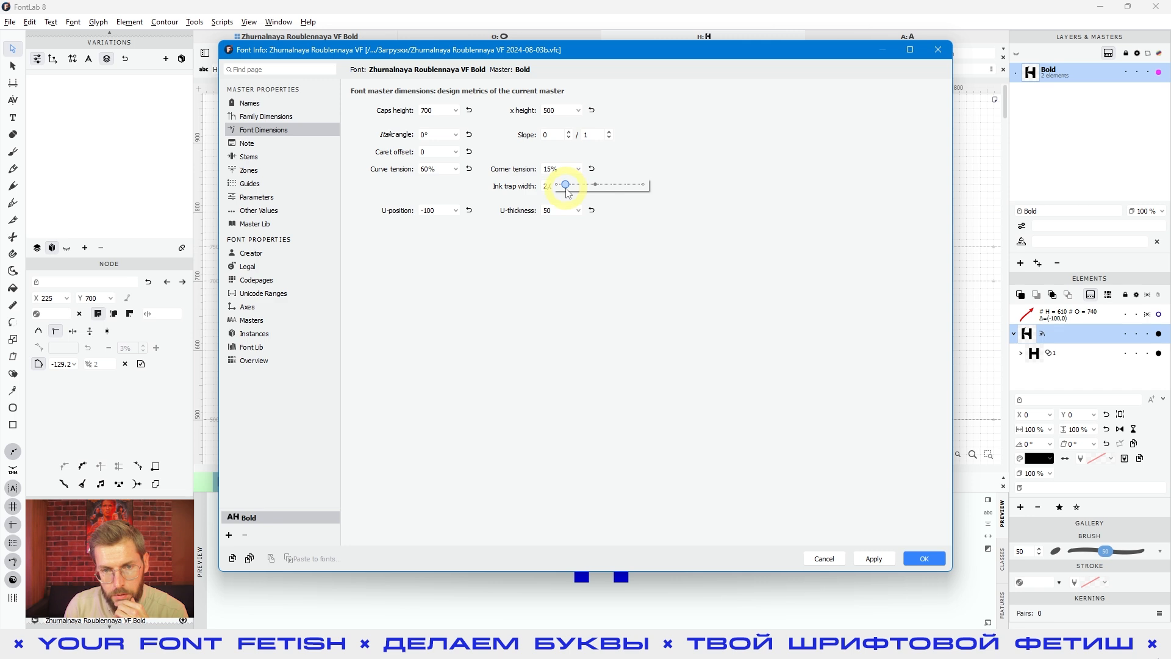
left_click(592, 201)
left_click(578, 185)
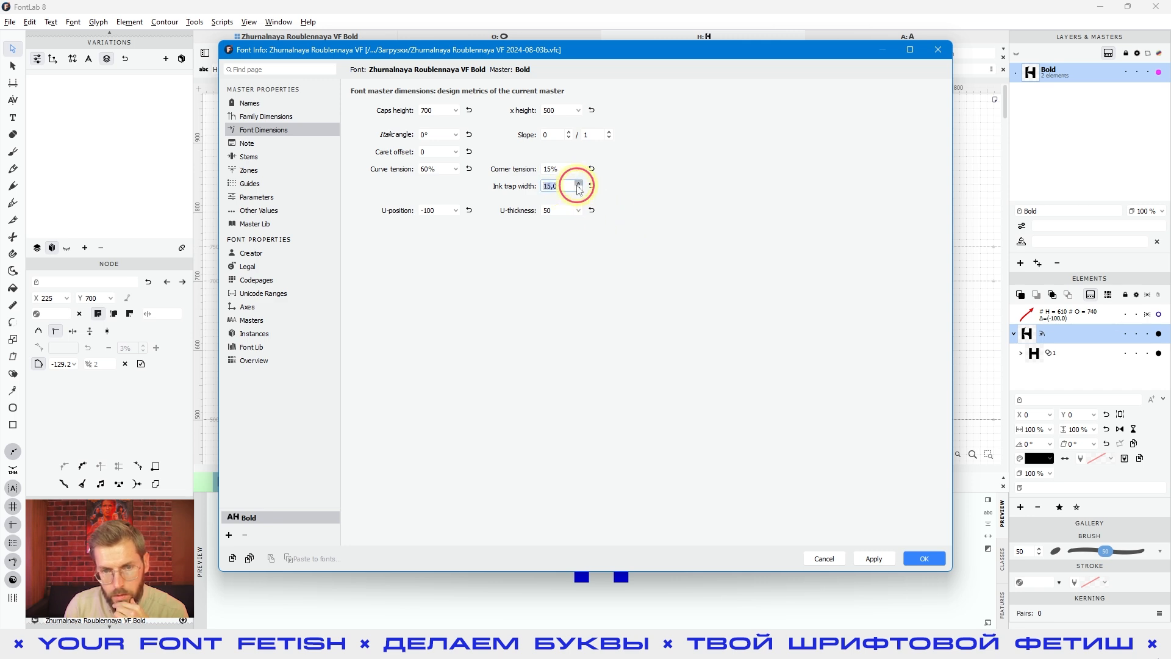
left_click(640, 227)
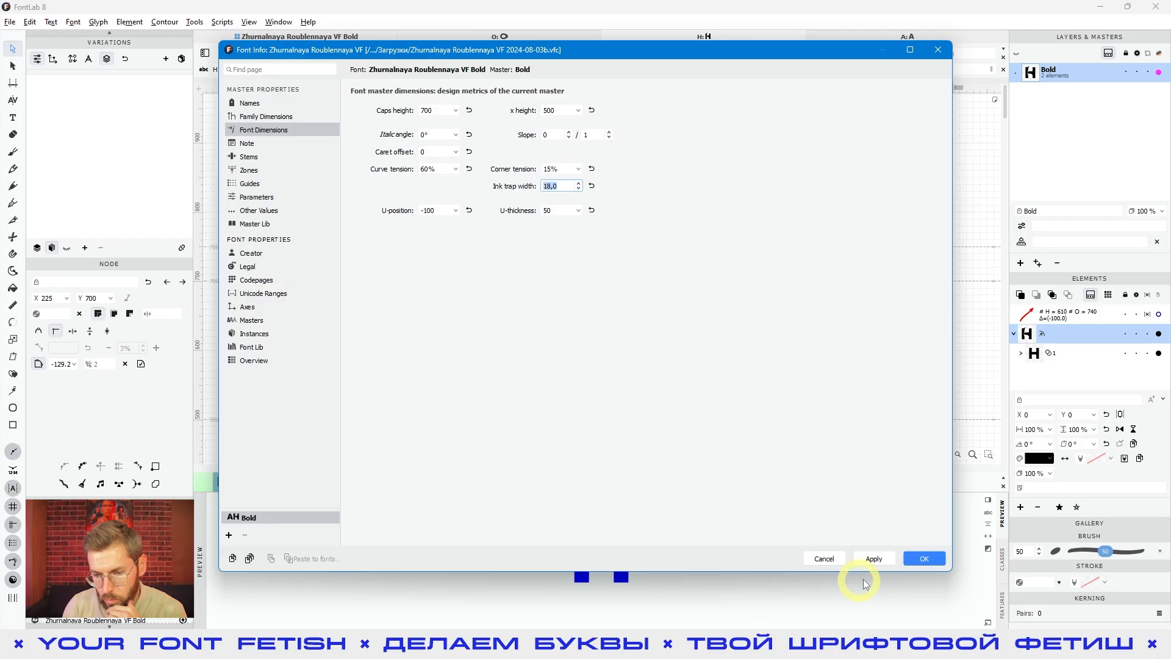
left_click(887, 565)
left_click(920, 558)
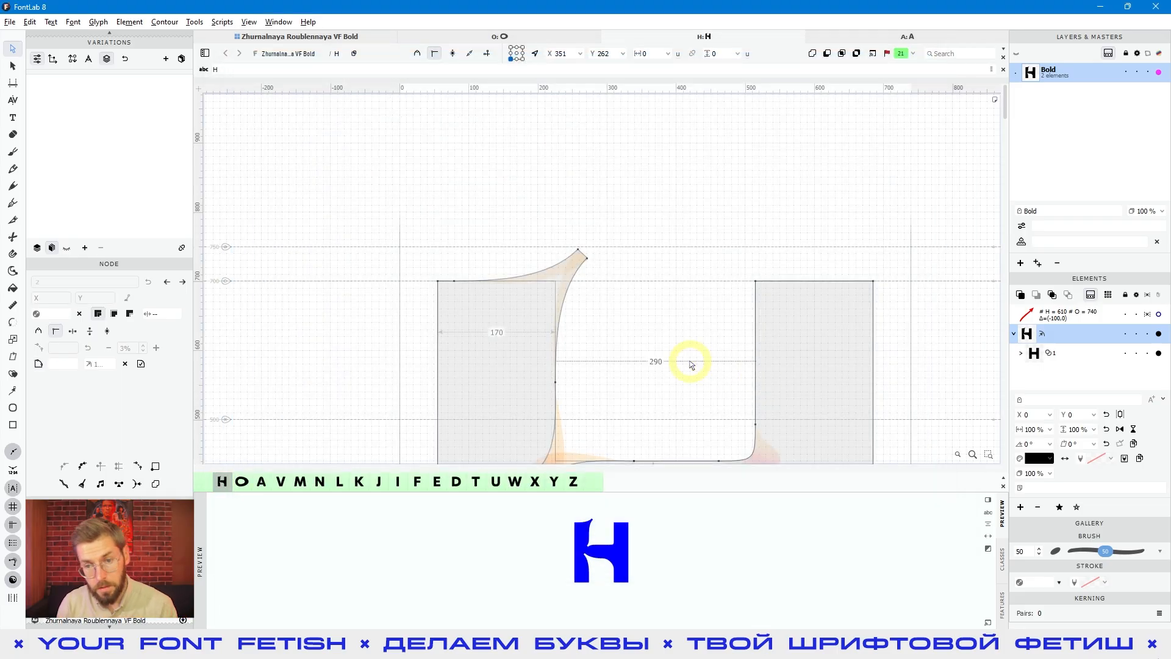
Step: Apply an inverted Smart Corner of about -129 to the right stem's upper right corner, and review the whole H
left_click(766, 360)
left_click(855, 346)
left_click_drag(855, 346, 531, 293)
left_click_drag(544, 183, 585, 275)
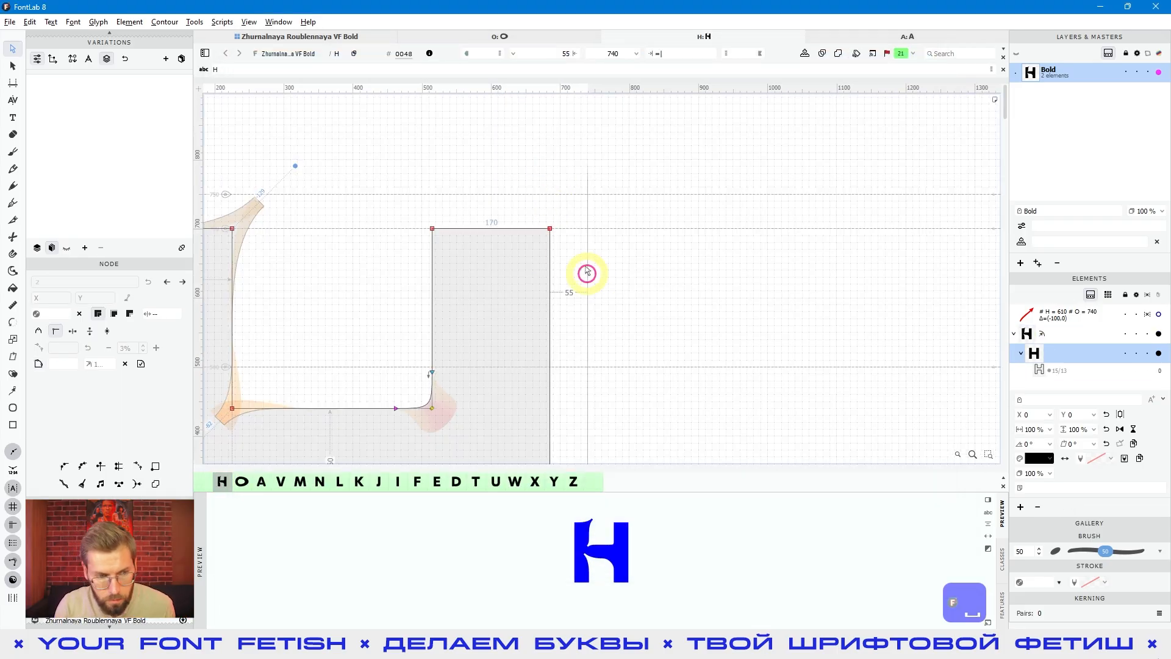
left_click(39, 364)
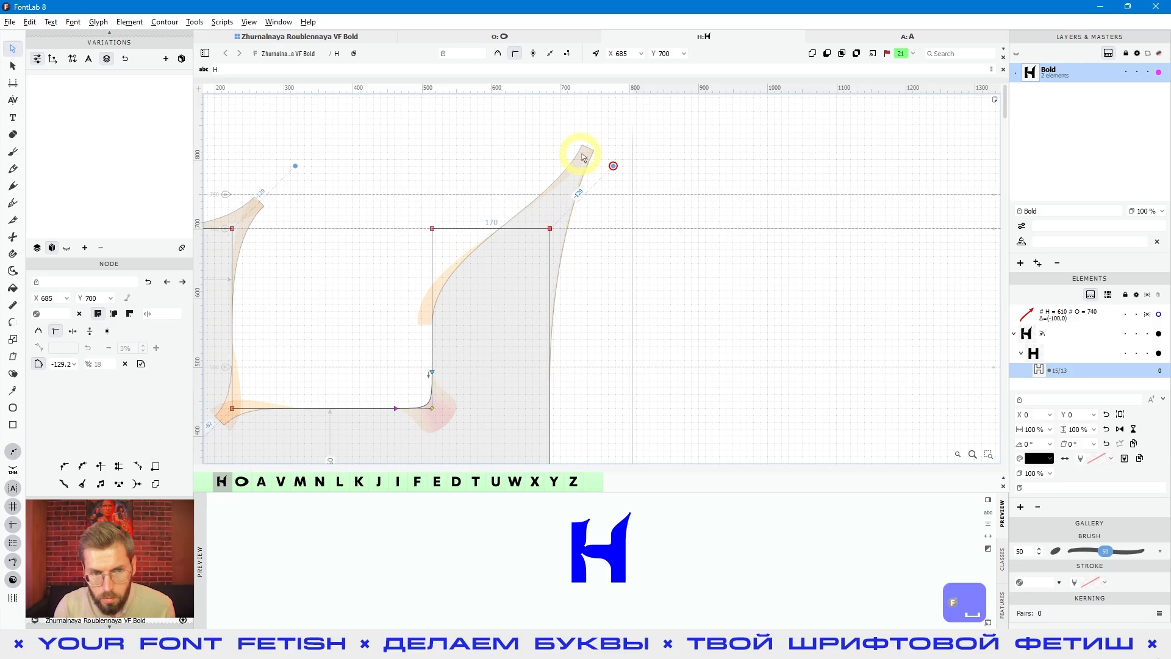
left_click(629, 148)
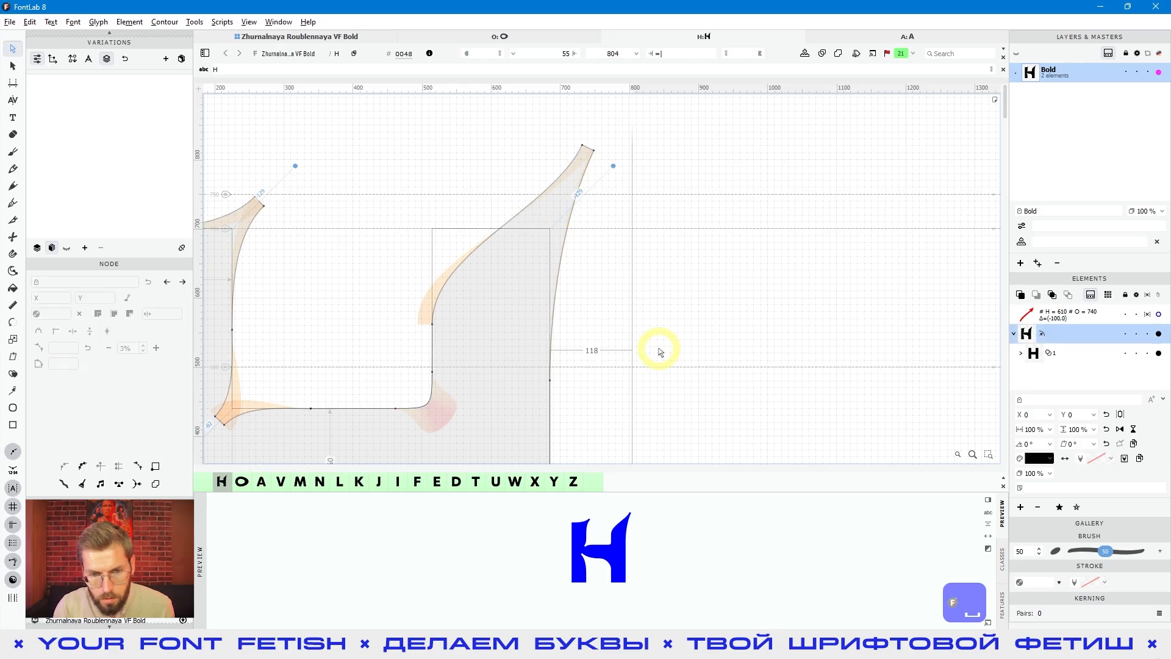
left_click_drag(577, 437, 701, 178)
scroll(683, 250, "down", 2)
double_click(605, 285)
left_click_drag(452, 363, 419, 405)
Step: Open the W glyph for editing, unlink its referenced element and remove the overlap to merge it into one contour
left_click(302, 37)
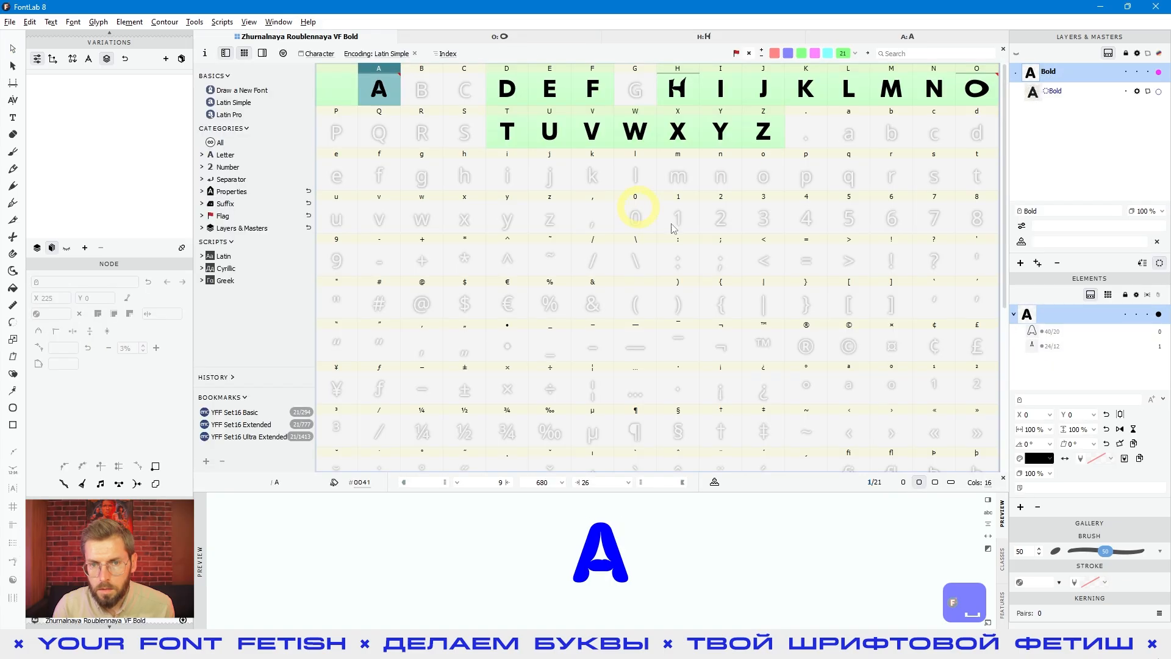
left_click(607, 128)
double_click(623, 127)
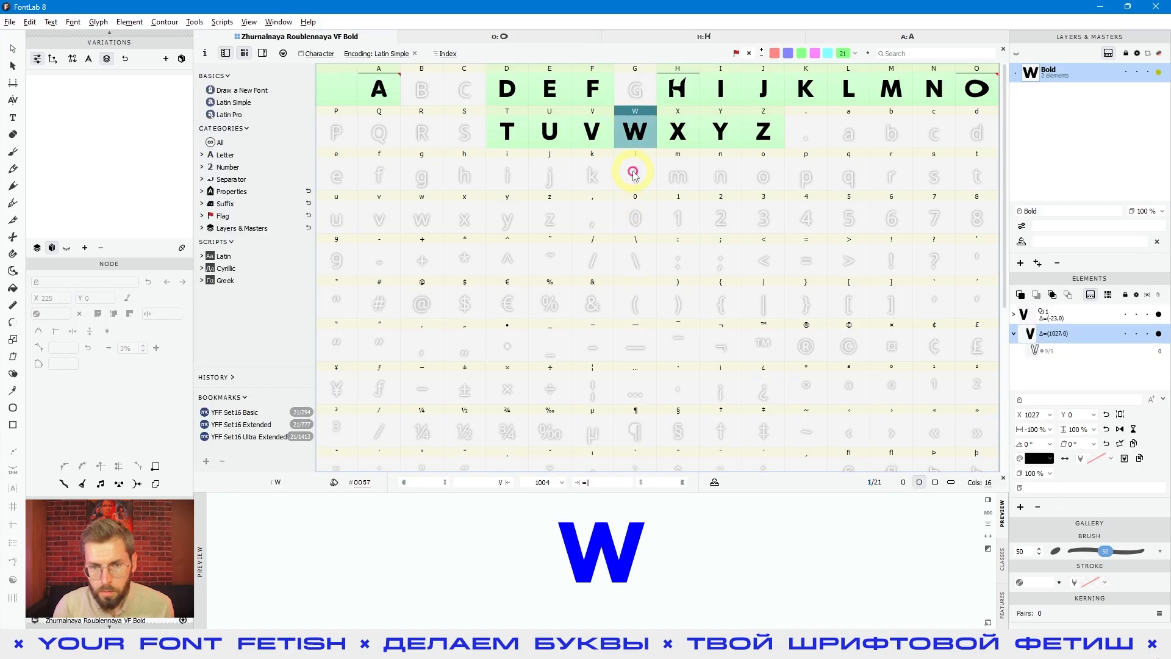
left_click(819, 53)
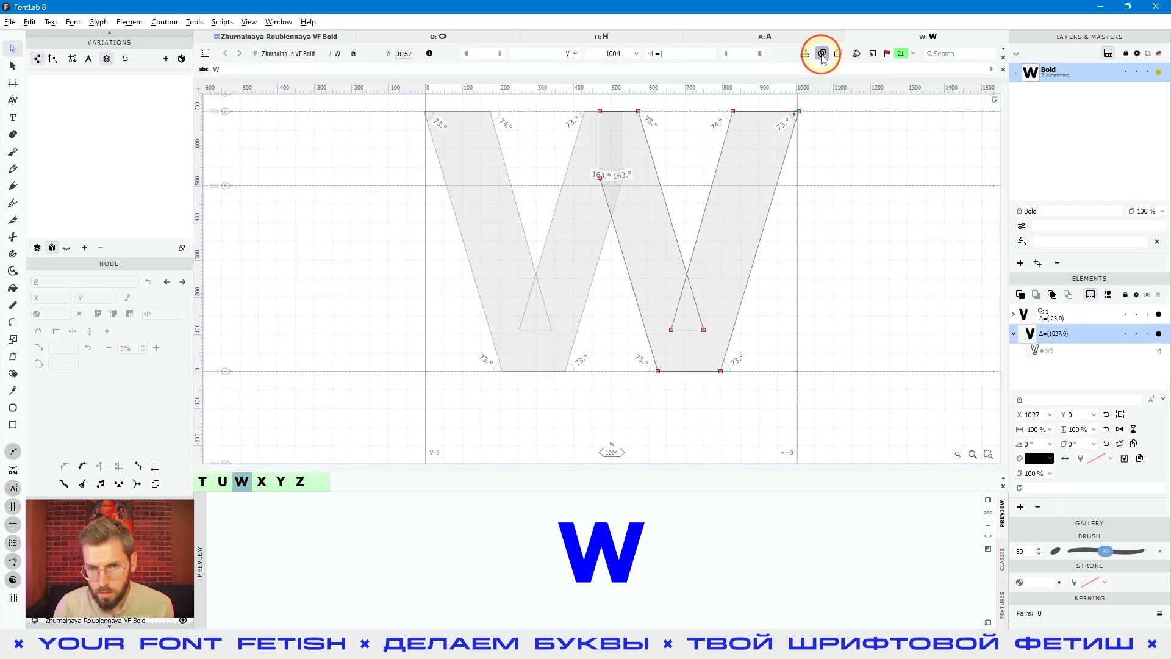
left_click(837, 53)
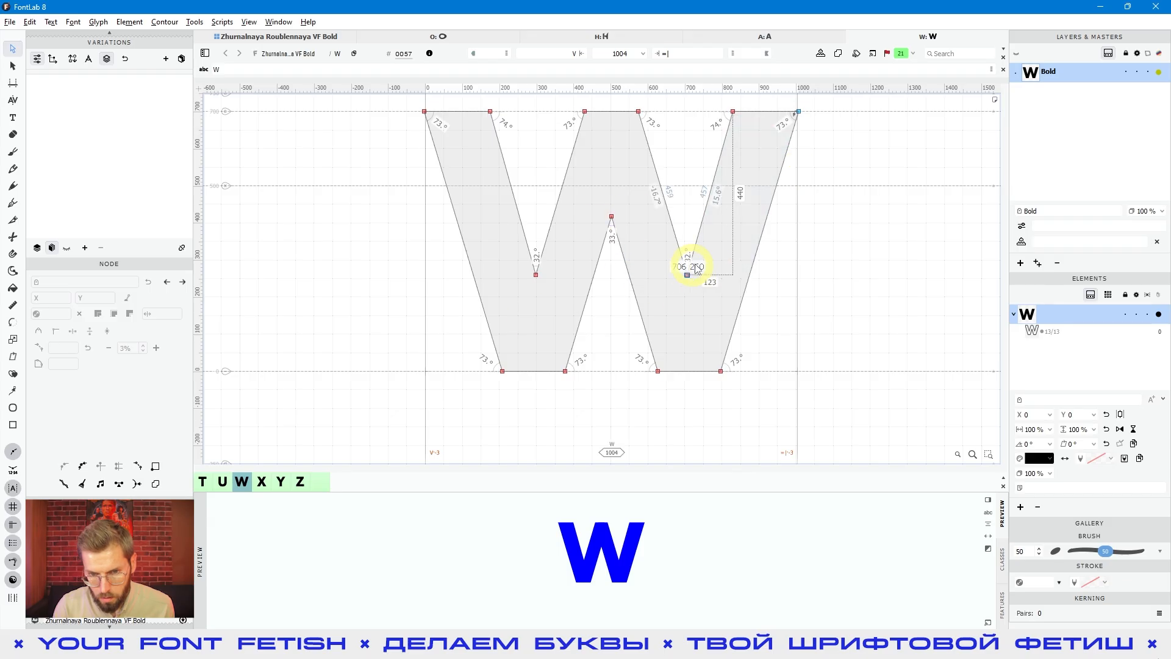
Step: Turn the W's three inner vertices into ink traps with inverted Smart Corners of about -129, and preview them
left_click_drag(702, 285, 571, 210)
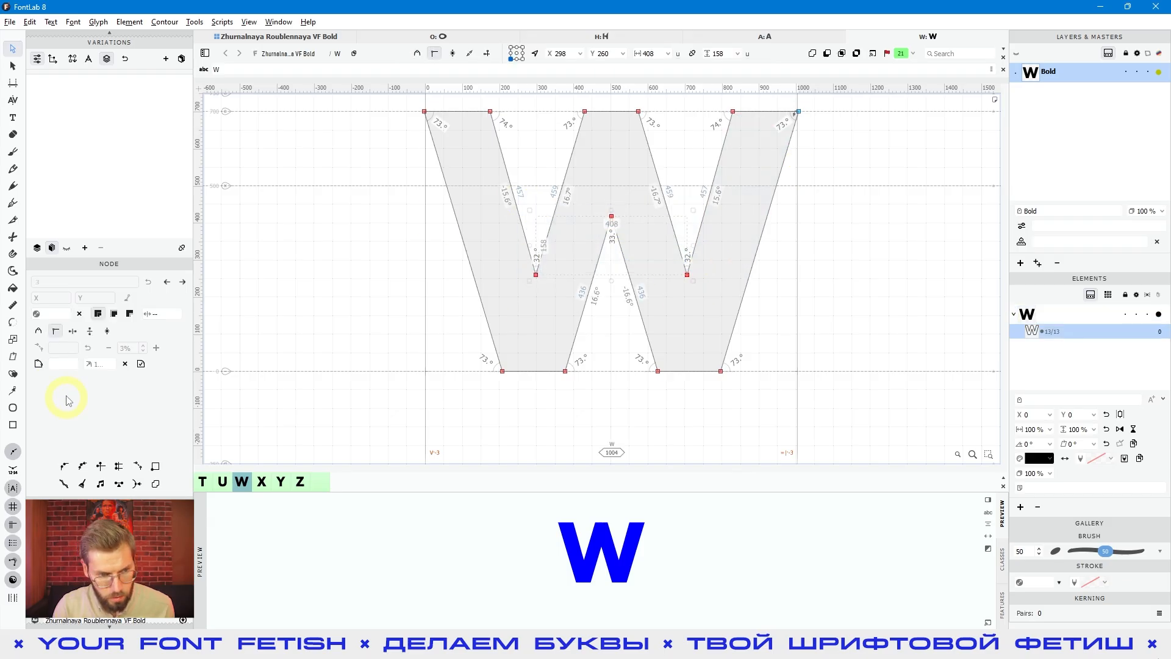
left_click(39, 365)
key("space")
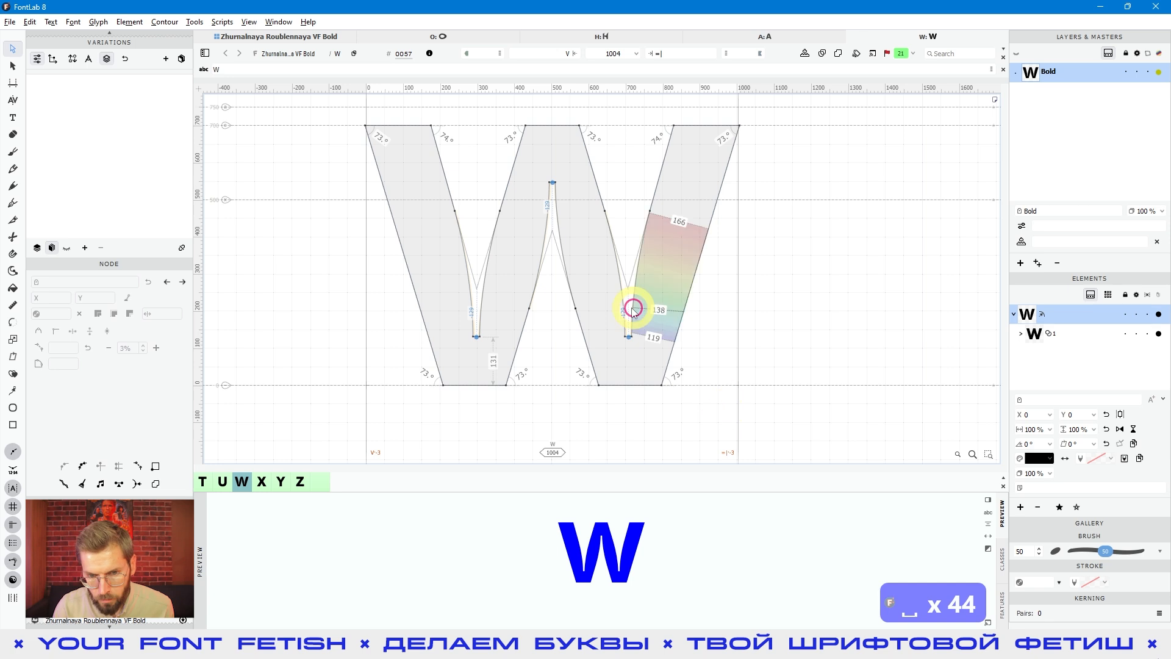
left_click(631, 339)
Step: Apply Smart Corner with a radius of about 26 to the W's four baseline corners, and preview one up close
left_click_drag(692, 408, 400, 364)
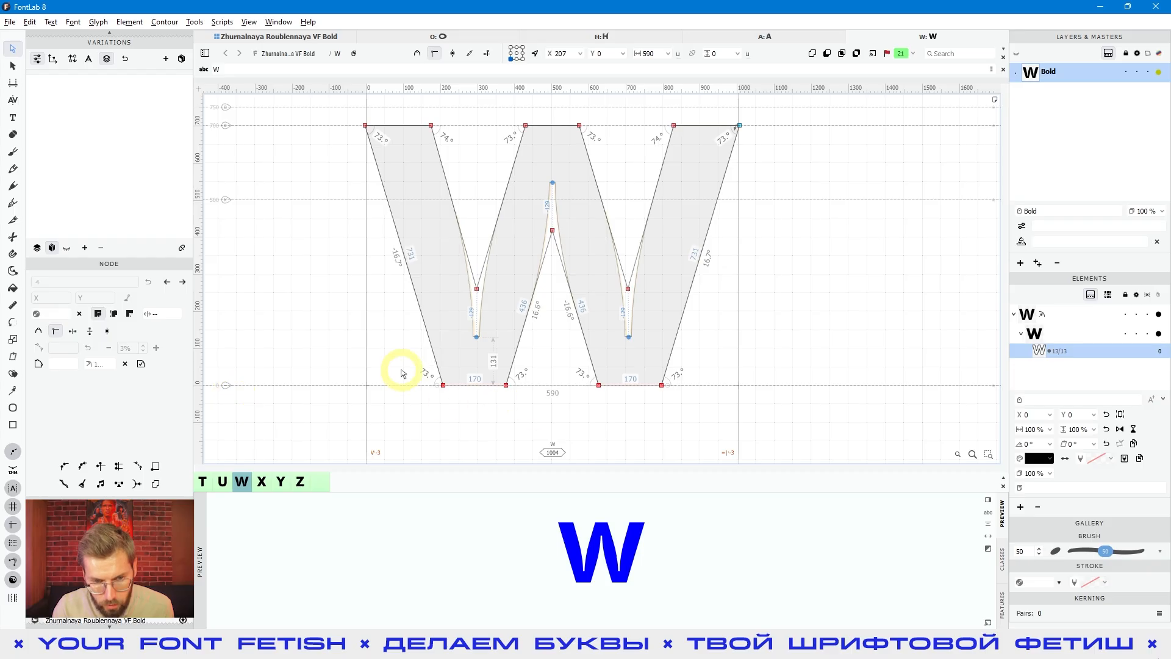
left_click(38, 365)
scroll(504, 429, "up", 5)
mouse_move(553, 408)
left_mouse_down()
mouse_move(413, 222)
mouse_move(454, 268)
left_mouse_up()
scroll(459, 281, "up", 5)
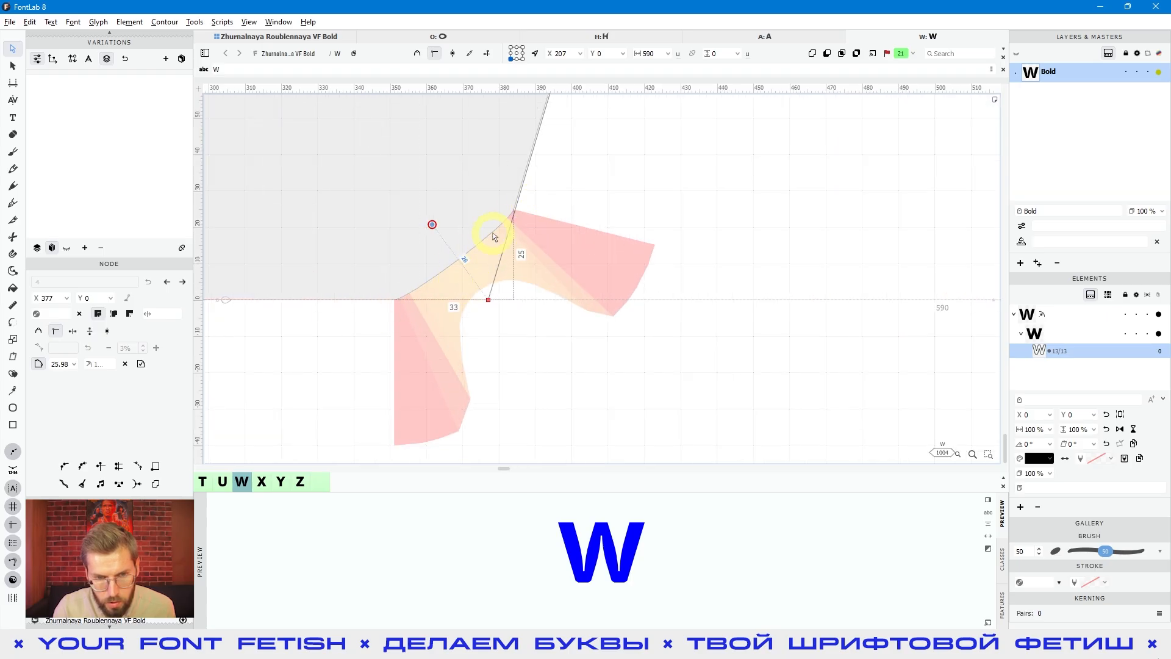
key("space")
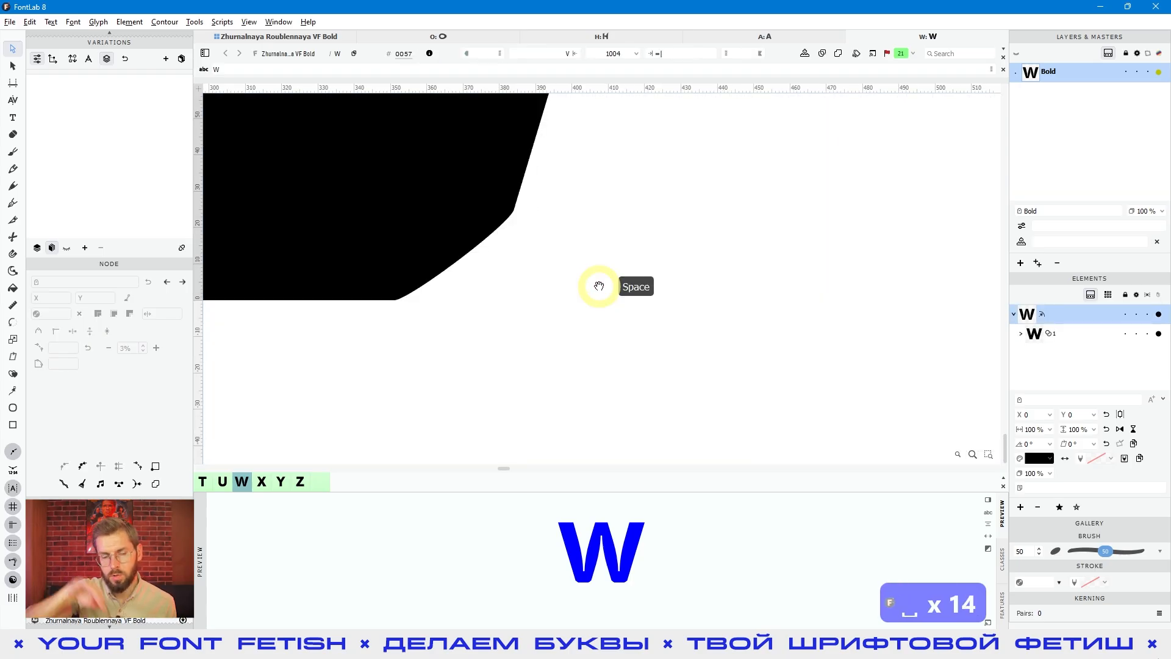
Step: Set the Bold master's corner tension to 0% in the font dimensions and apply it
scroll(599, 286, "down", 9)
key("space")
left_click_drag(846, 336, 707, 415)
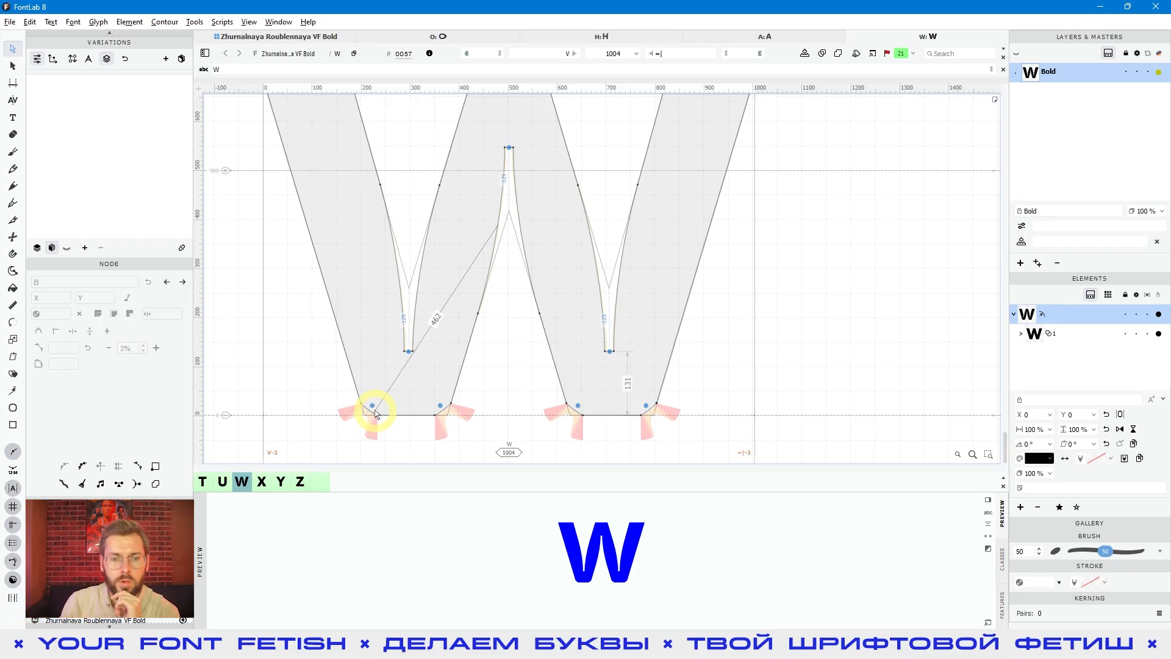
left_click(578, 406)
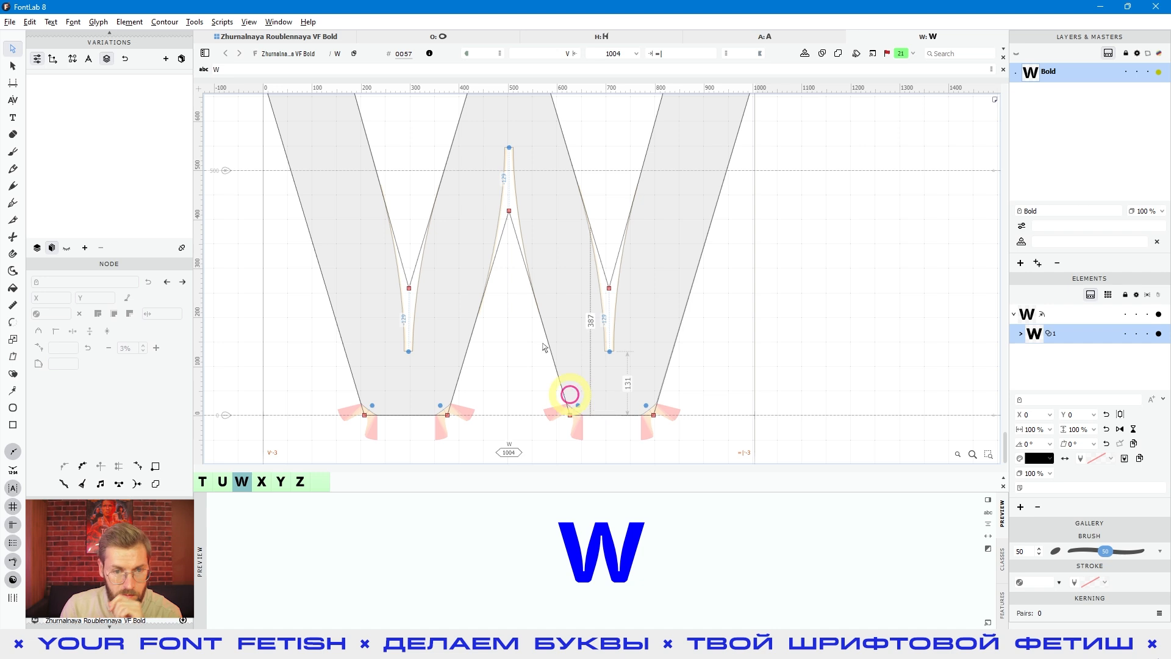
key("ctrl+alt+f")
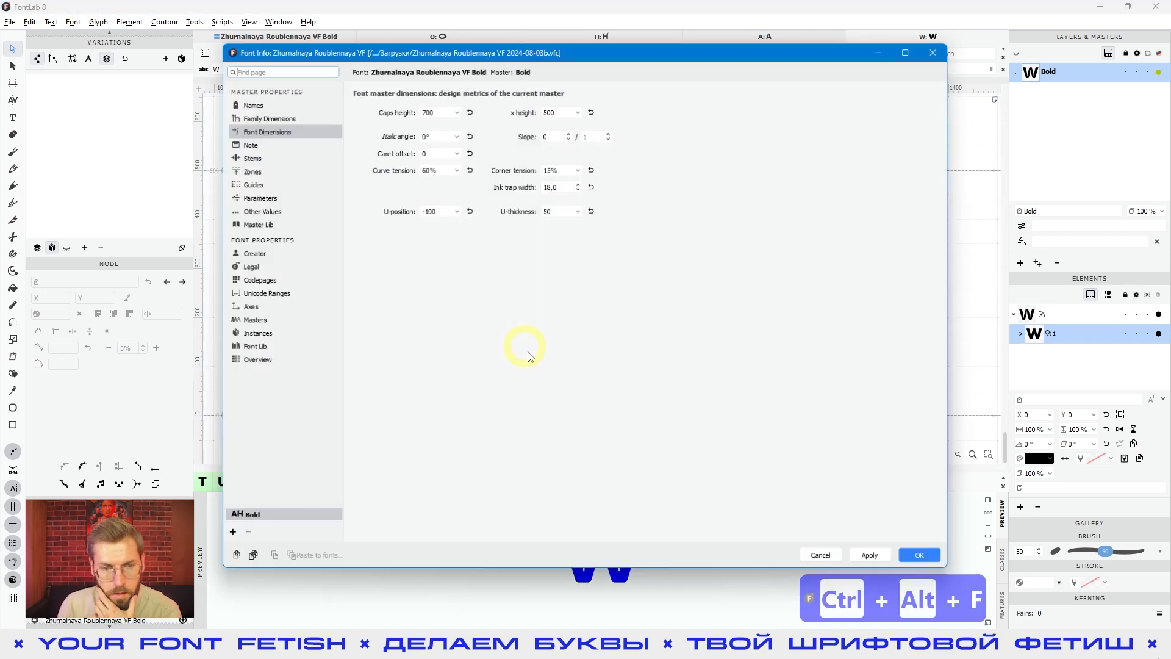
left_click(567, 170)
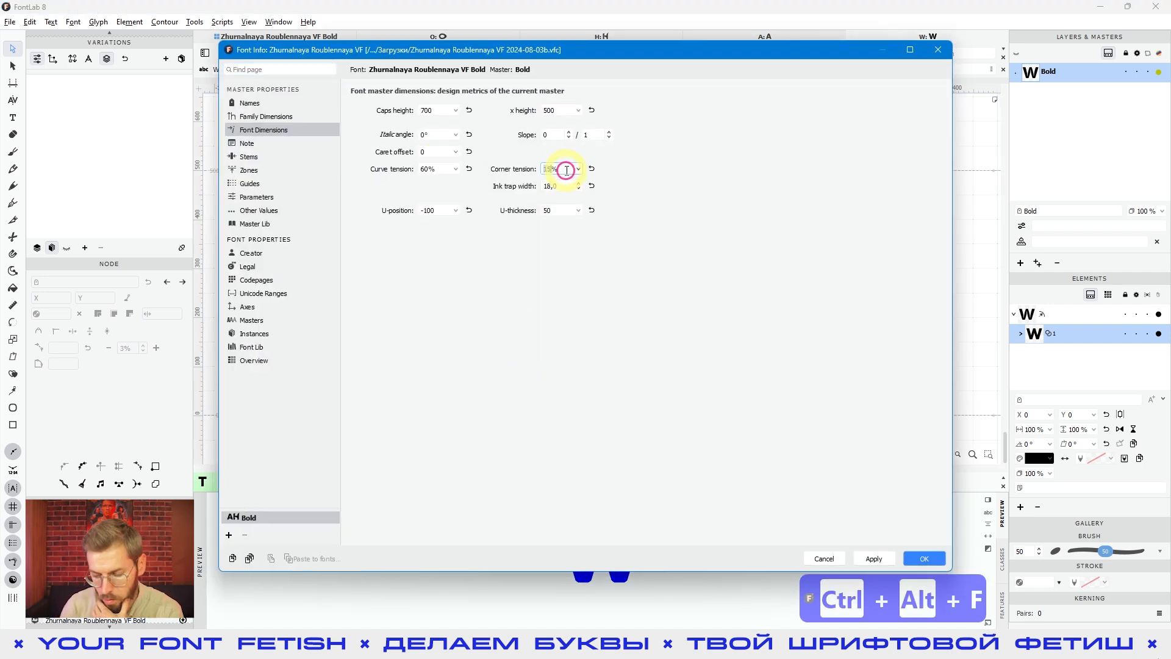
type("0")
left_click_drag(542, 50, 436, 44)
left_click(767, 551)
left_click(811, 551)
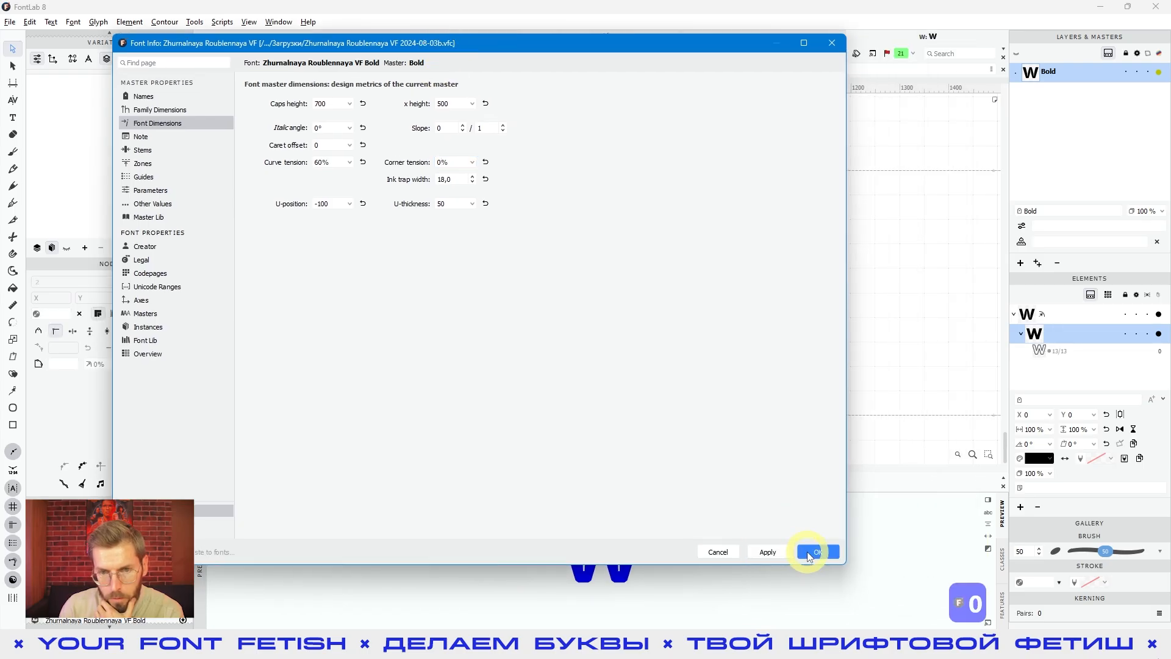
Step: Open the M glyph for editing, unlink its referenced element and remove the overlap to merge it into one contour
left_click(313, 41)
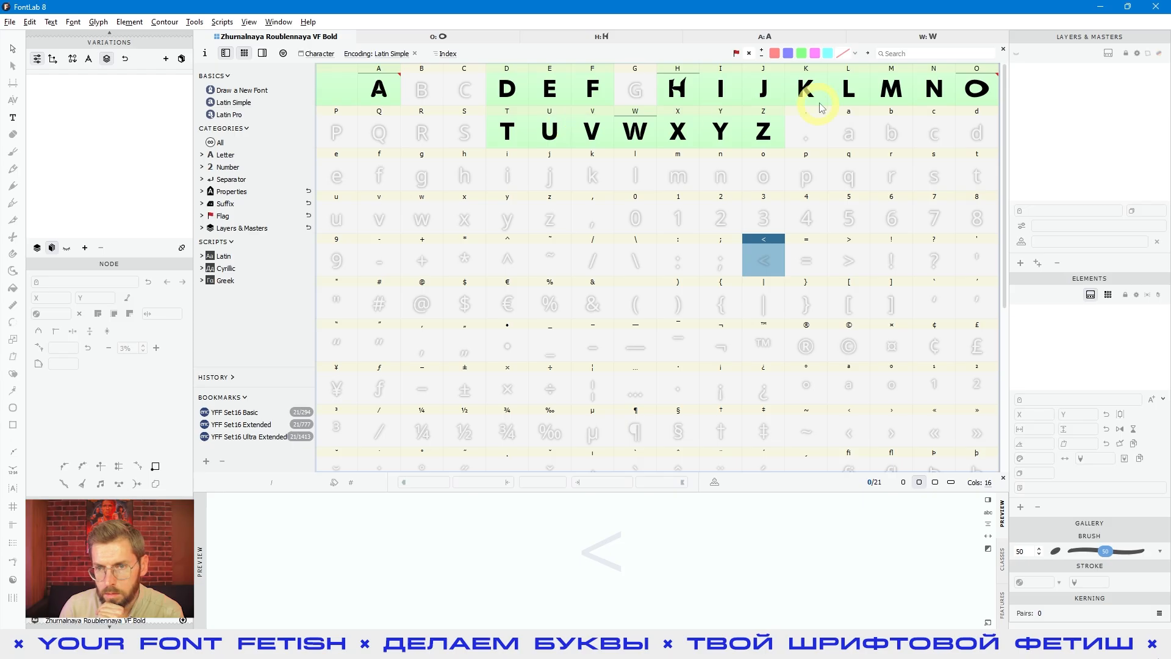
double_click(891, 90)
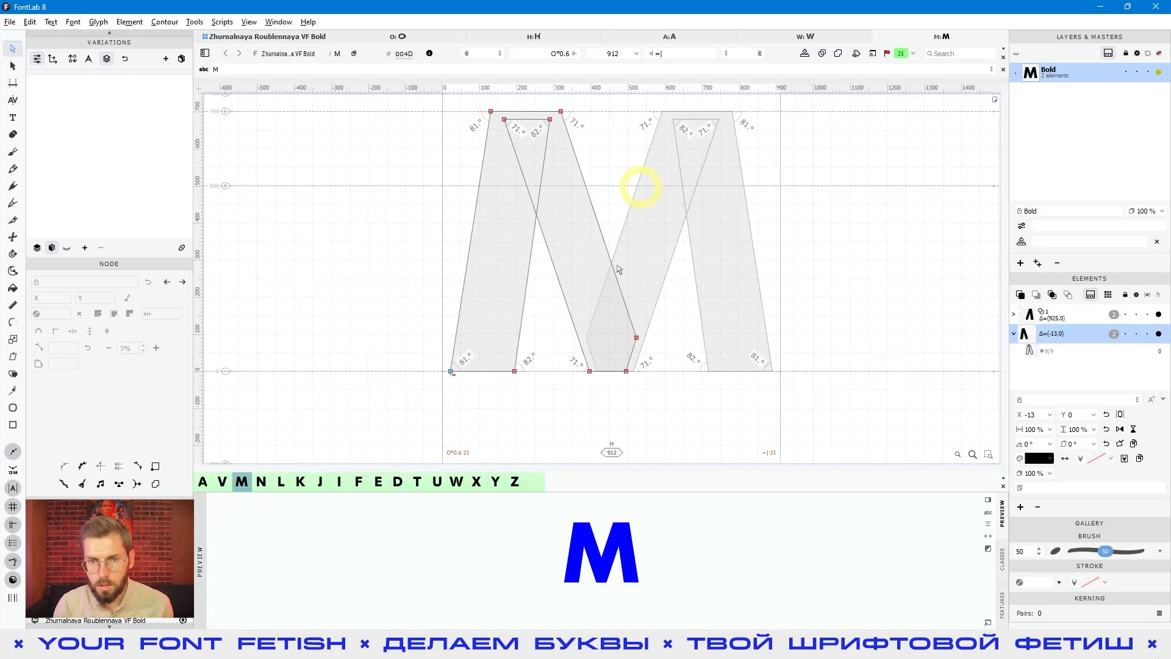
left_click(822, 53)
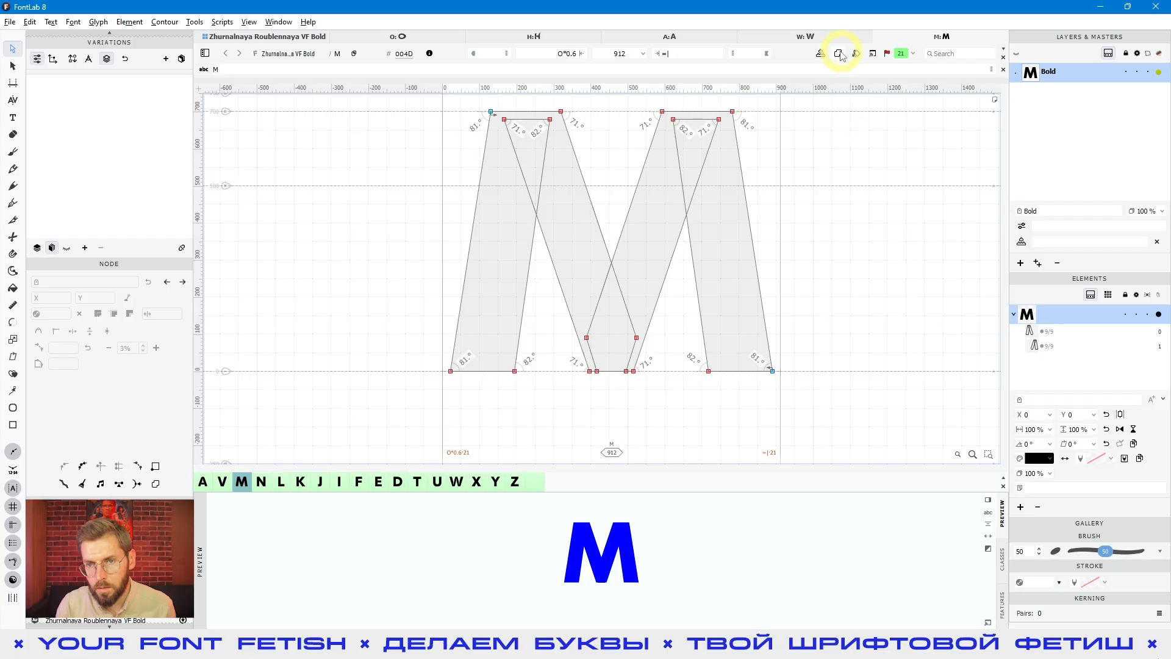
left_click(839, 54)
left_click_drag(847, 211, 773, 249)
Step: Apply Smart Corner with a radius of about 26 to all of the M's nodes and preview it
left_click_drag(805, 120, 276, 438)
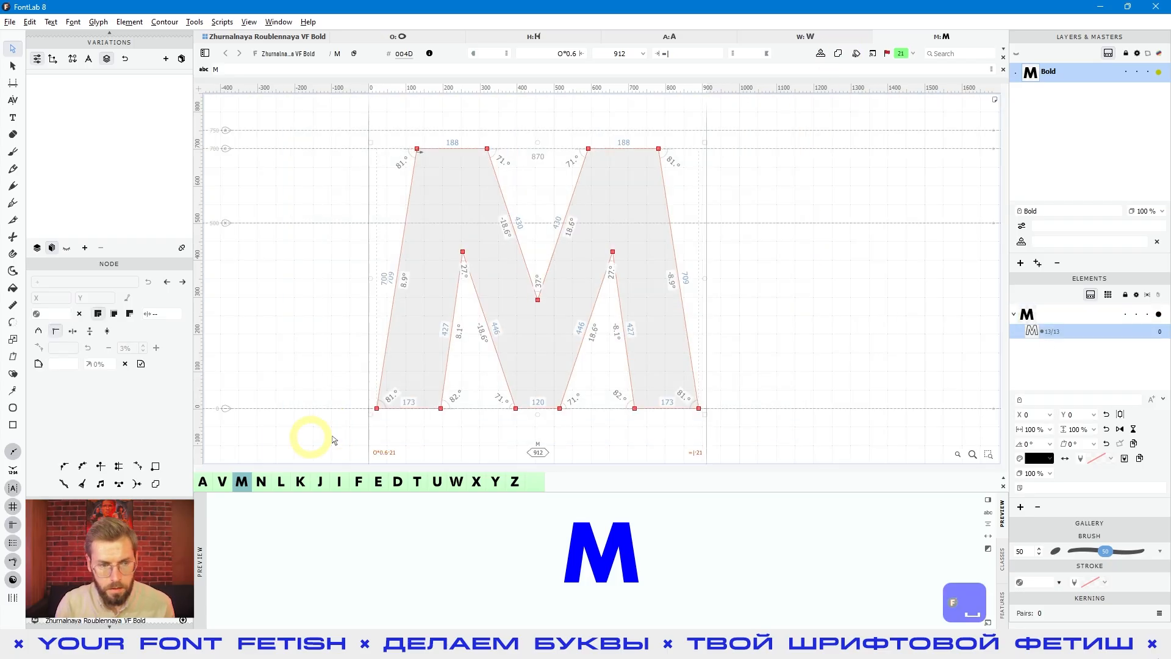
left_click(39, 364)
left_click(528, 355)
key("space")
left_click_drag(526, 365, 544, 345)
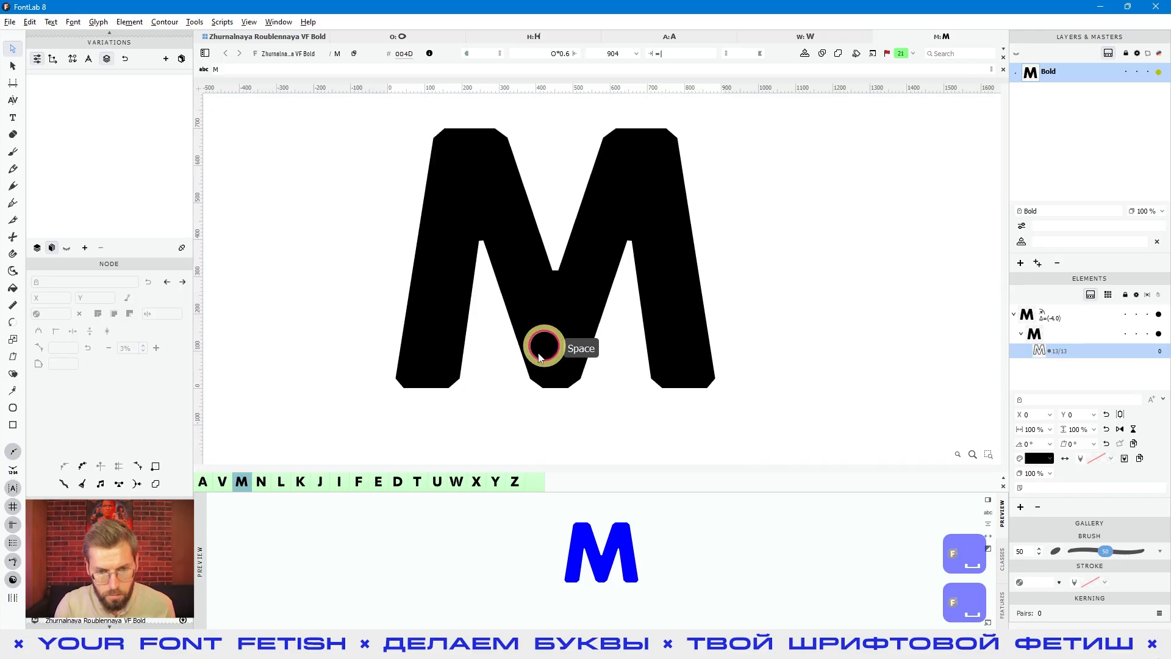
Step: Examine the M's cut baseline corners and inner vertices up close, in both outline and filled preview
scroll(415, 422, "up", 5)
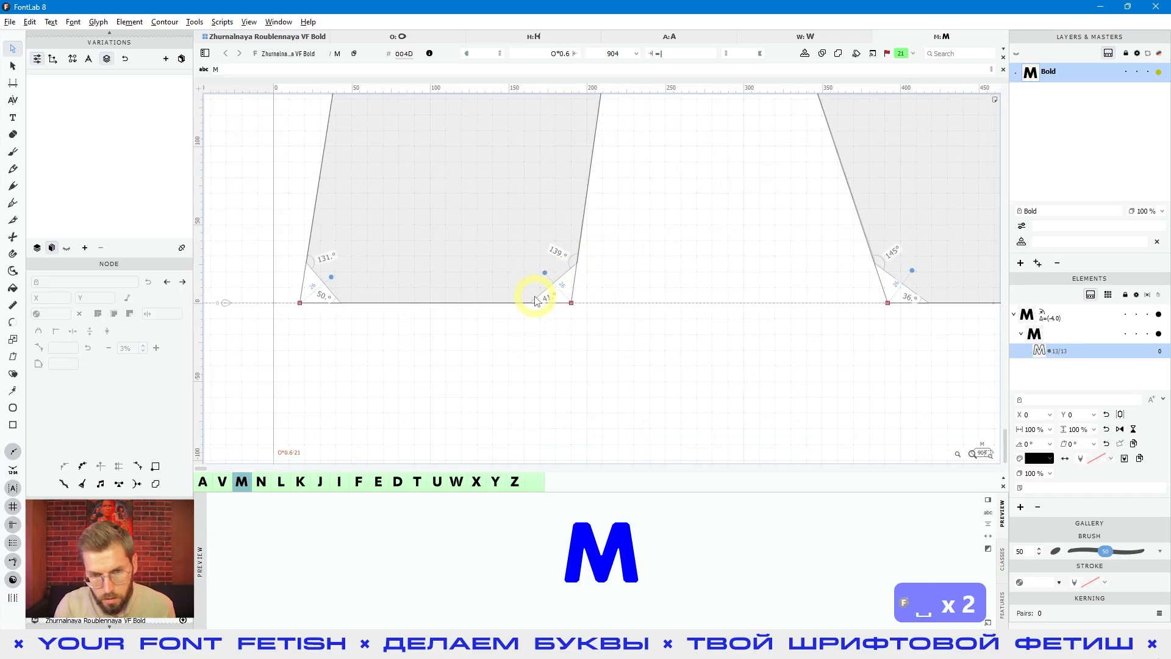
key("space")
key("space")
scroll(683, 323, "up", 4)
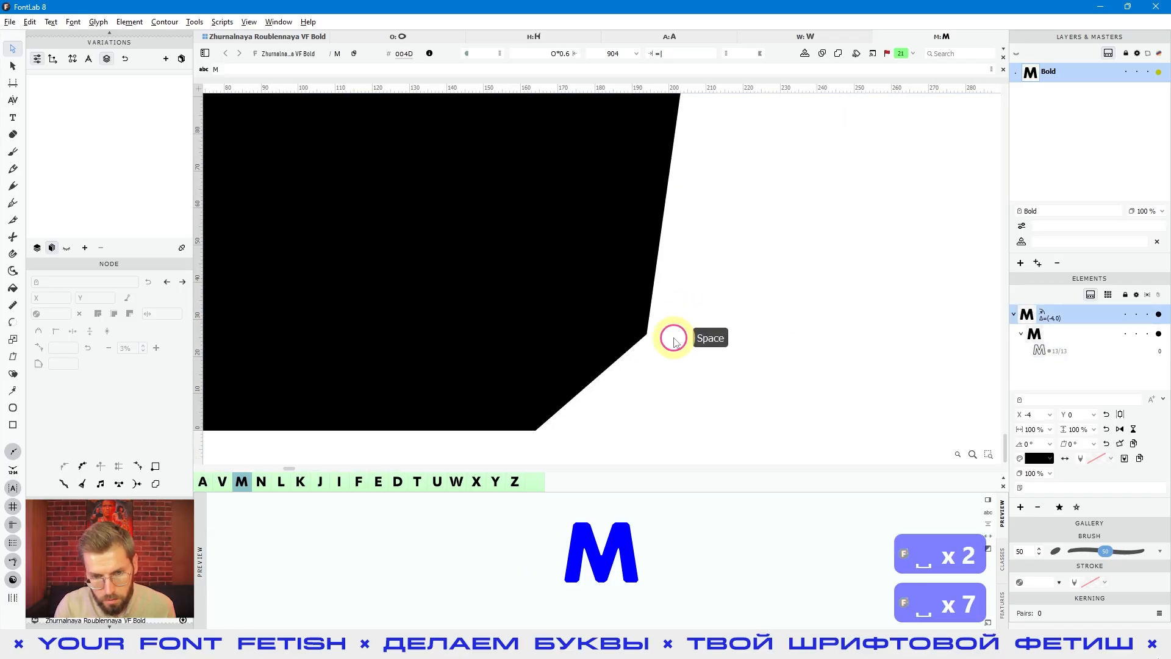
scroll(674, 340, "down", 7)
key("space")
left_click_drag(663, 346, 626, 383)
key("space")
left_click_drag(820, 160, 693, 344)
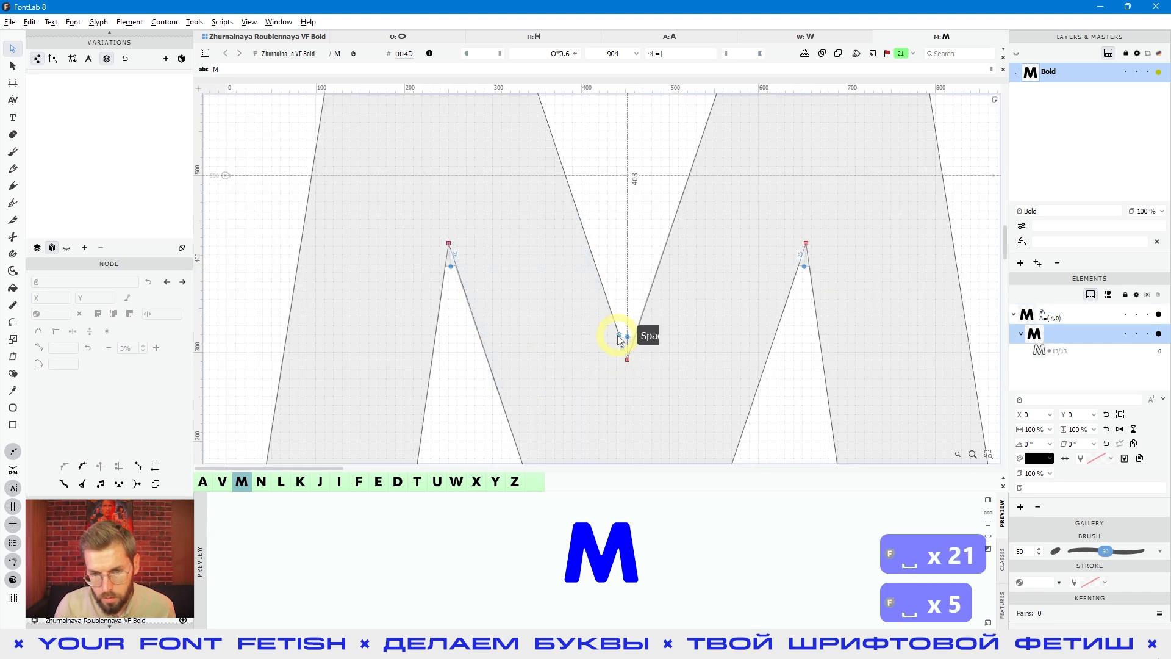
scroll(625, 339, "up", 8)
scroll(684, 322, "down", 5)
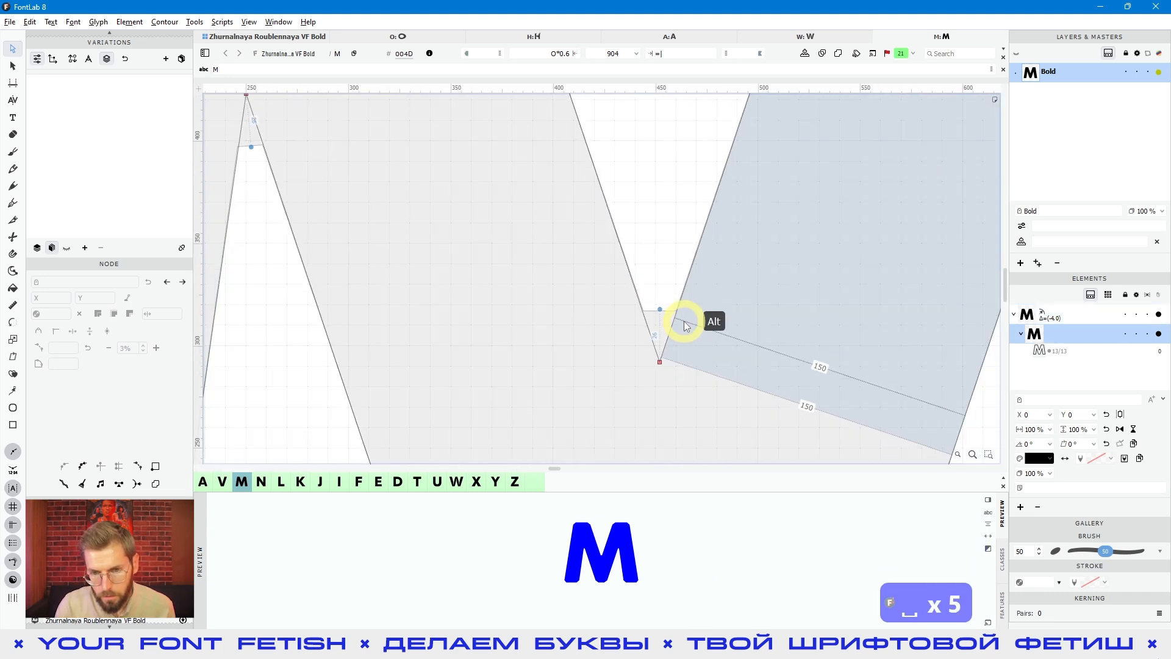
scroll(685, 325, "down", 8)
key("space")
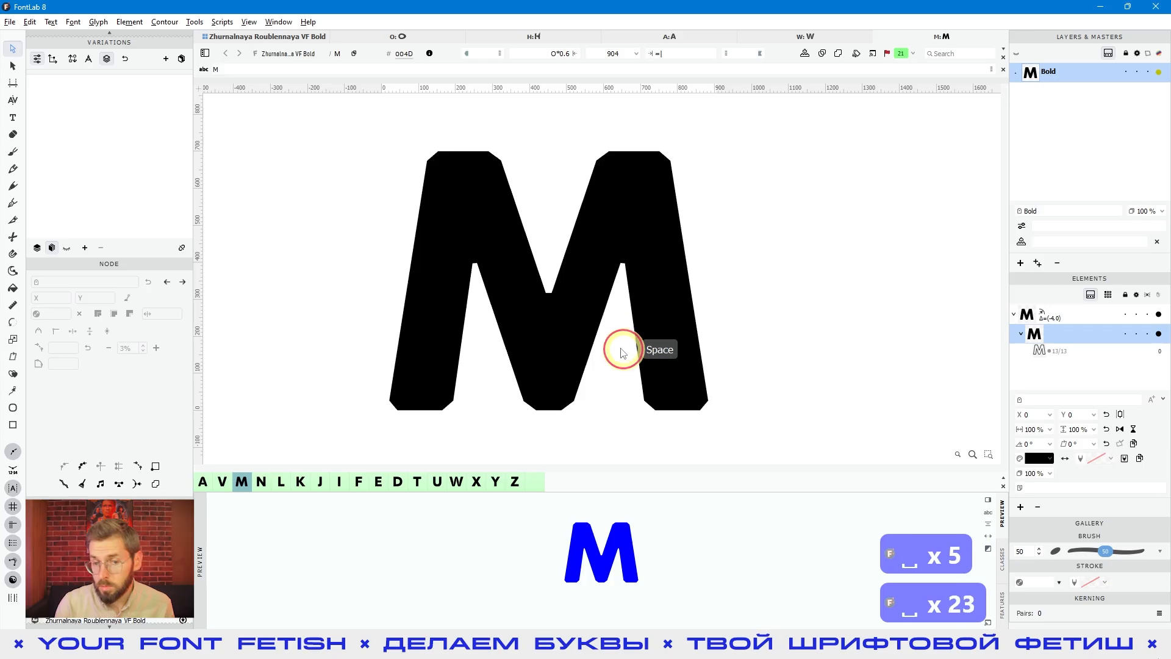
left_click_drag(621, 349, 599, 349)
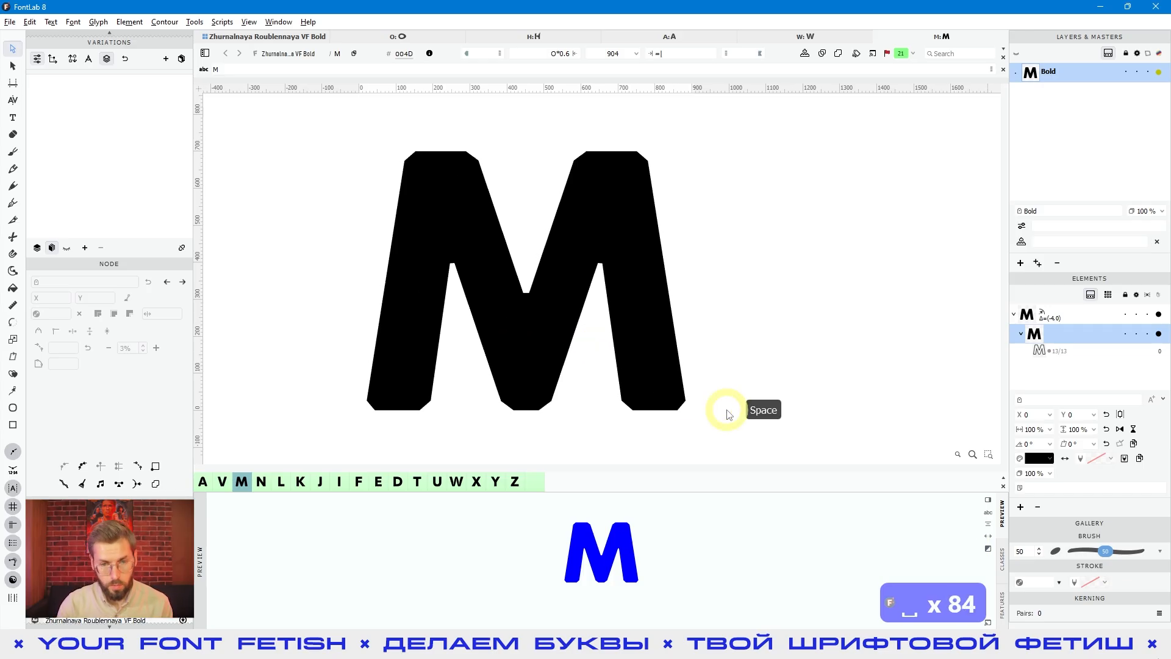
Step: Turn the M's three inner vertices into ink traps with inverted Smart Corners of about -60, and preview the whole glyph
scroll(531, 285, "up", 3)
left_click(527, 290)
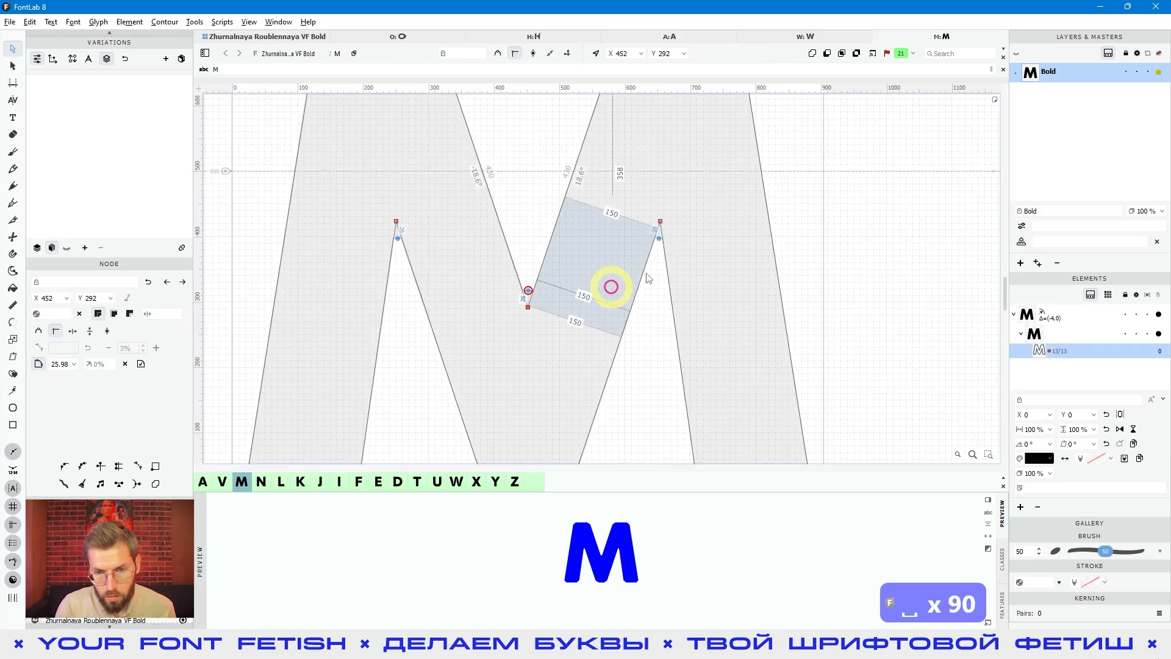
left_click(659, 239, "shift")
left_click(397, 239, "shift")
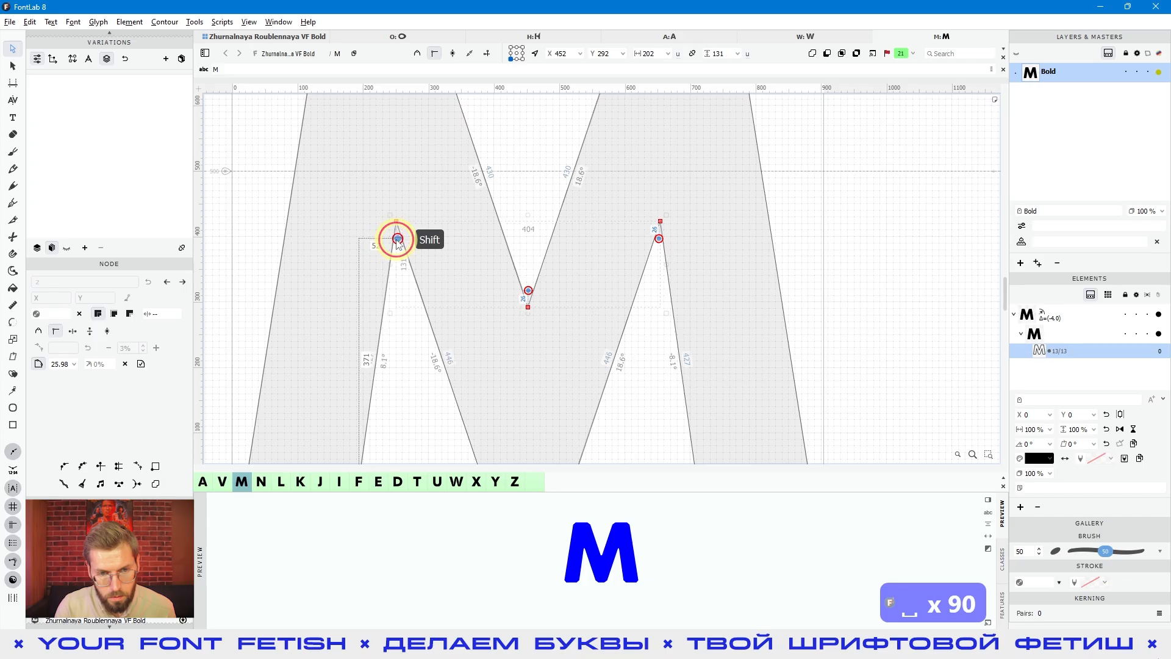
left_click_drag(395, 240, 400, 185)
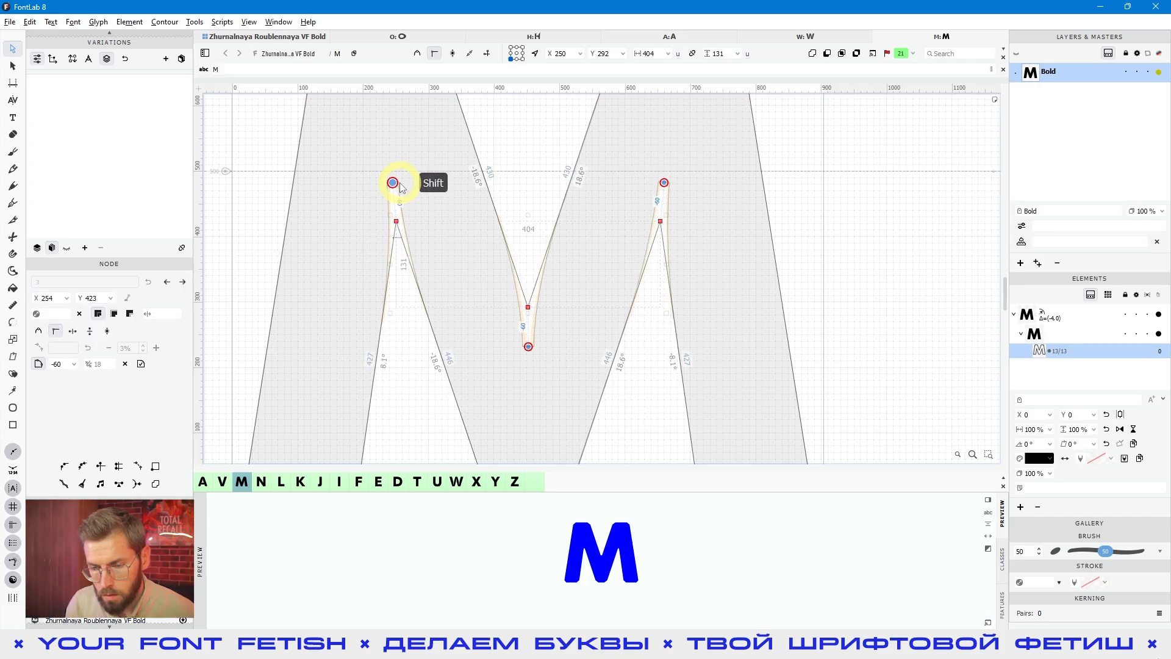
key("space")
scroll(481, 348, "down", 3)
left_click(752, 356)
key("space")
left_click_drag(751, 360, 750, 369)
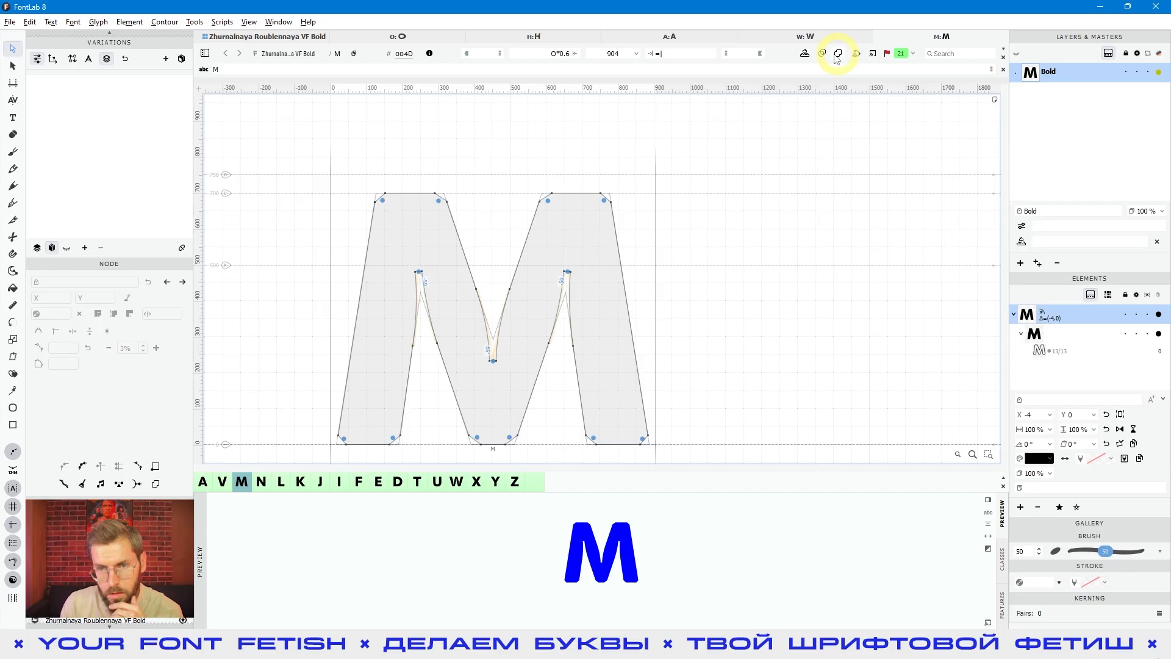
Step: Select the glyphs from A to Z in the font overview and expand their filters into real outlines
left_click(287, 38)
left_click(516, 93)
left_click(764, 131, "shift")
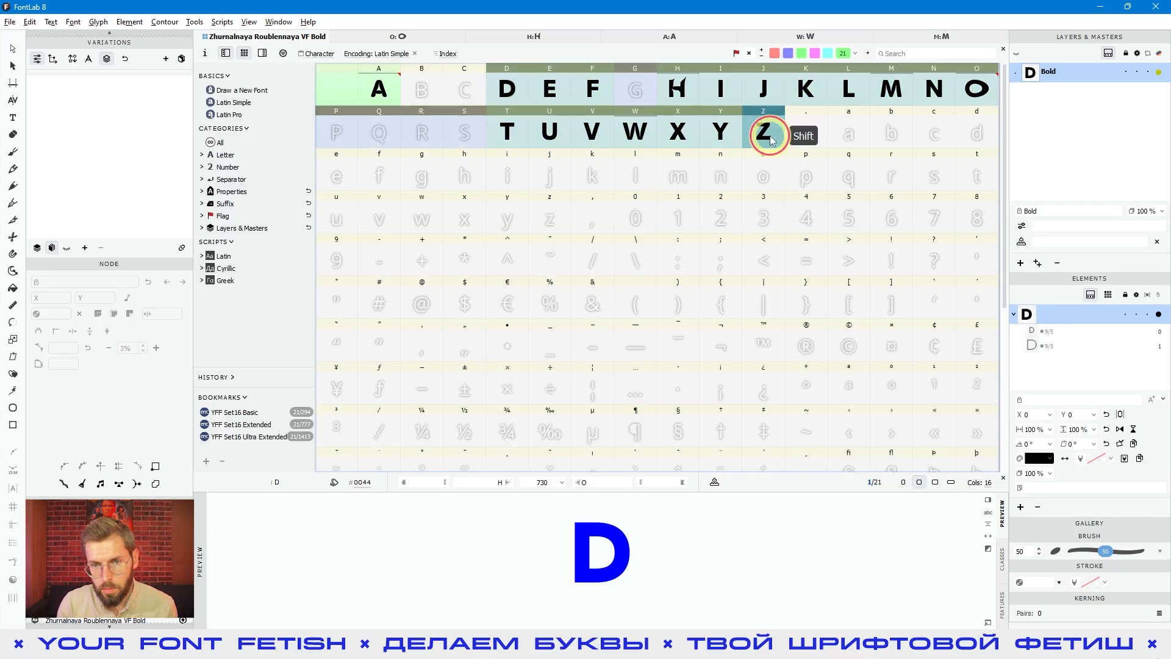
left_click(382, 92)
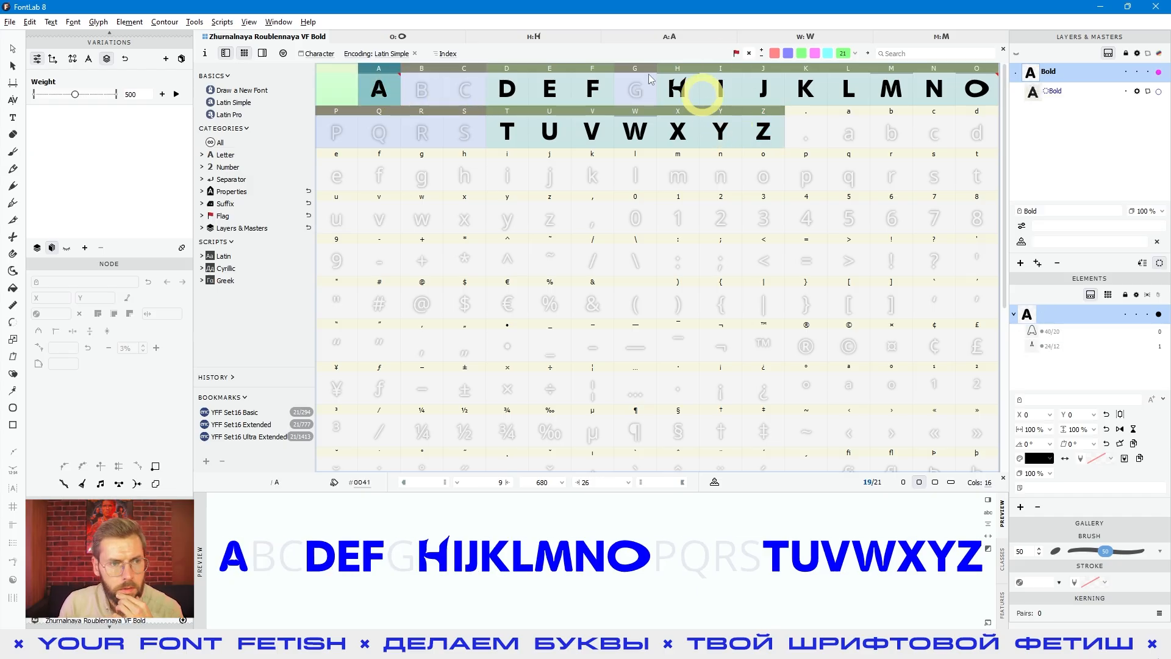
left_click(127, 23)
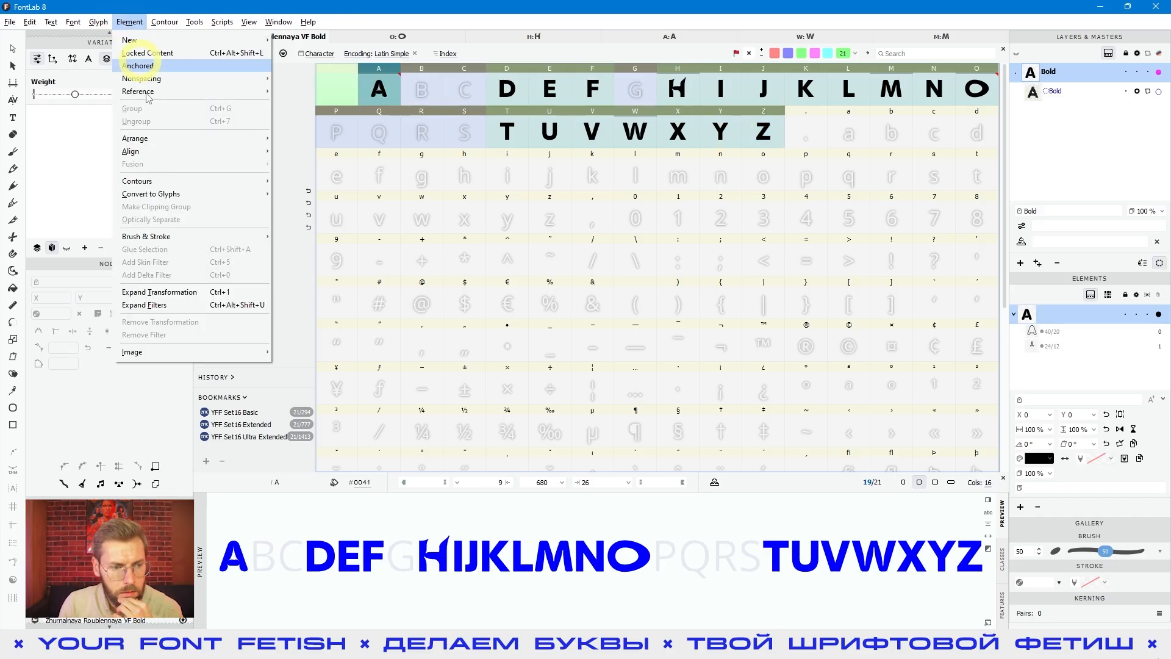
left_click(152, 305)
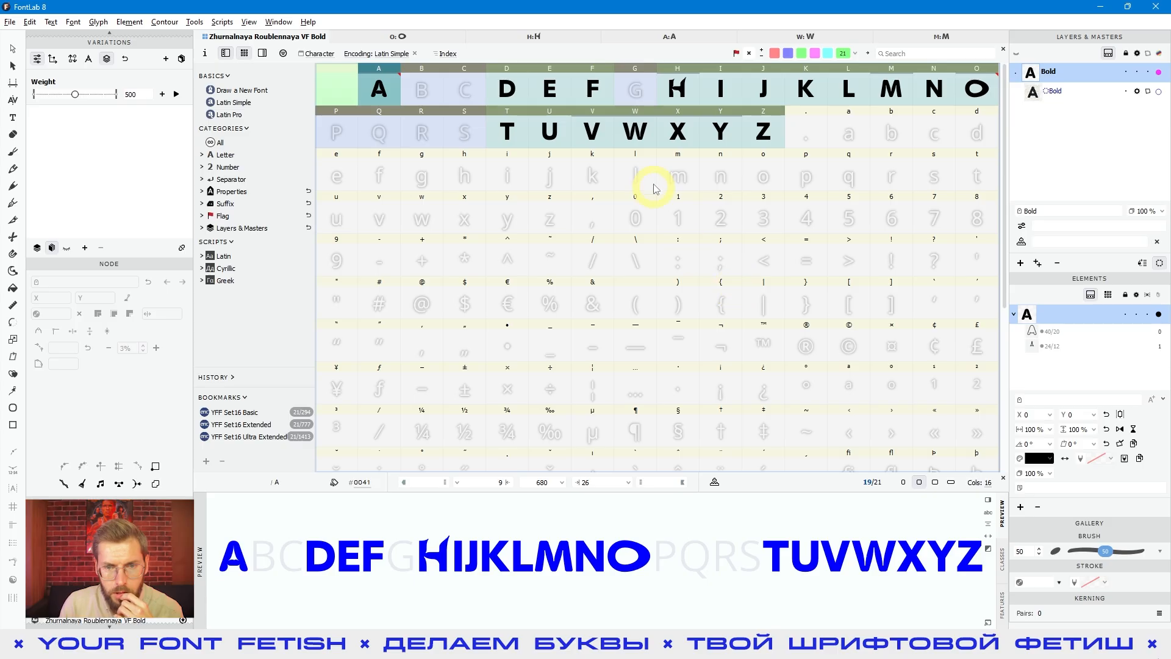
left_click(679, 176)
left_click(607, 141)
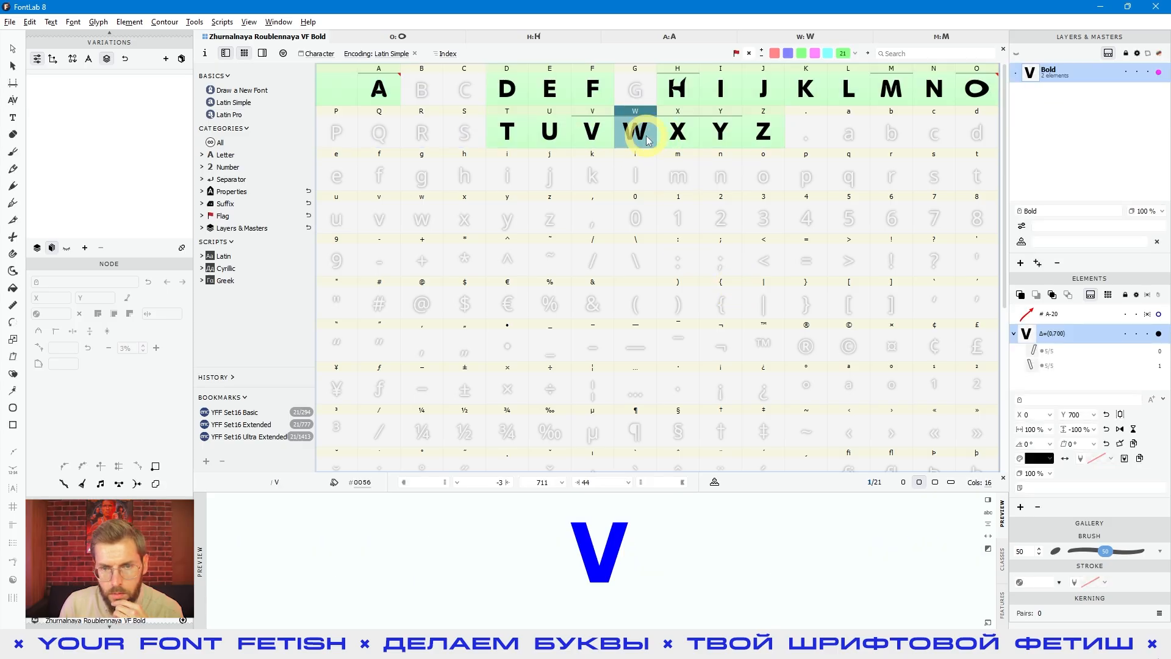
Step: Check the expanded W and M outlines in their glyph windows and return to the font overview
double_click(637, 135)
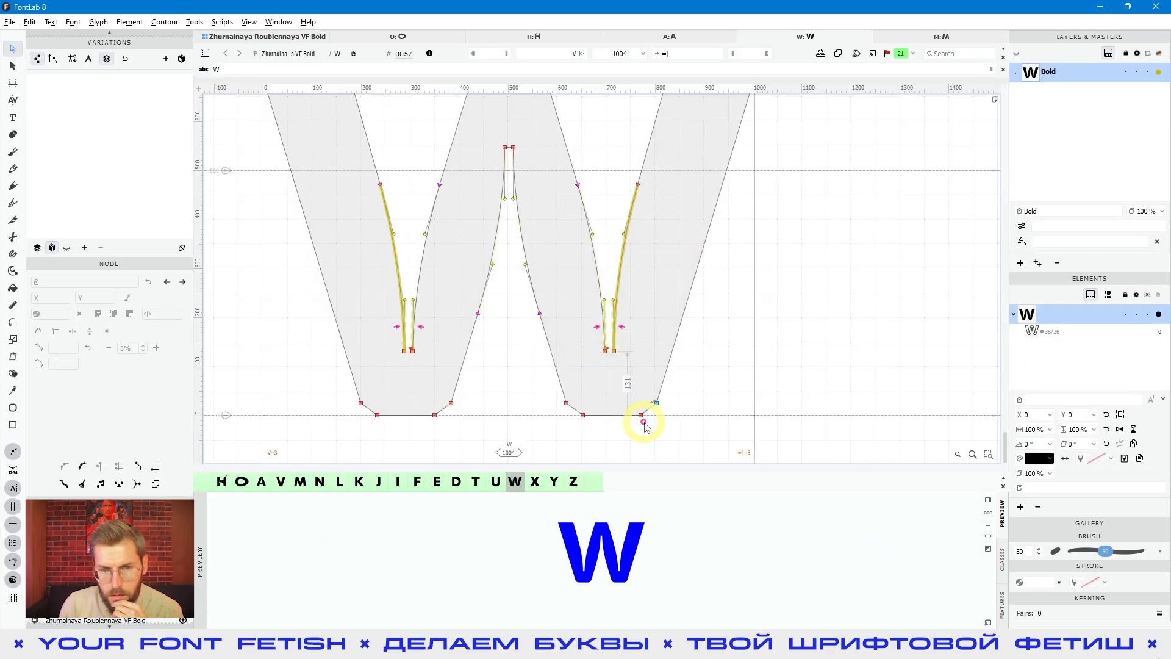
scroll(653, 347, "up", 3)
left_click(304, 35)
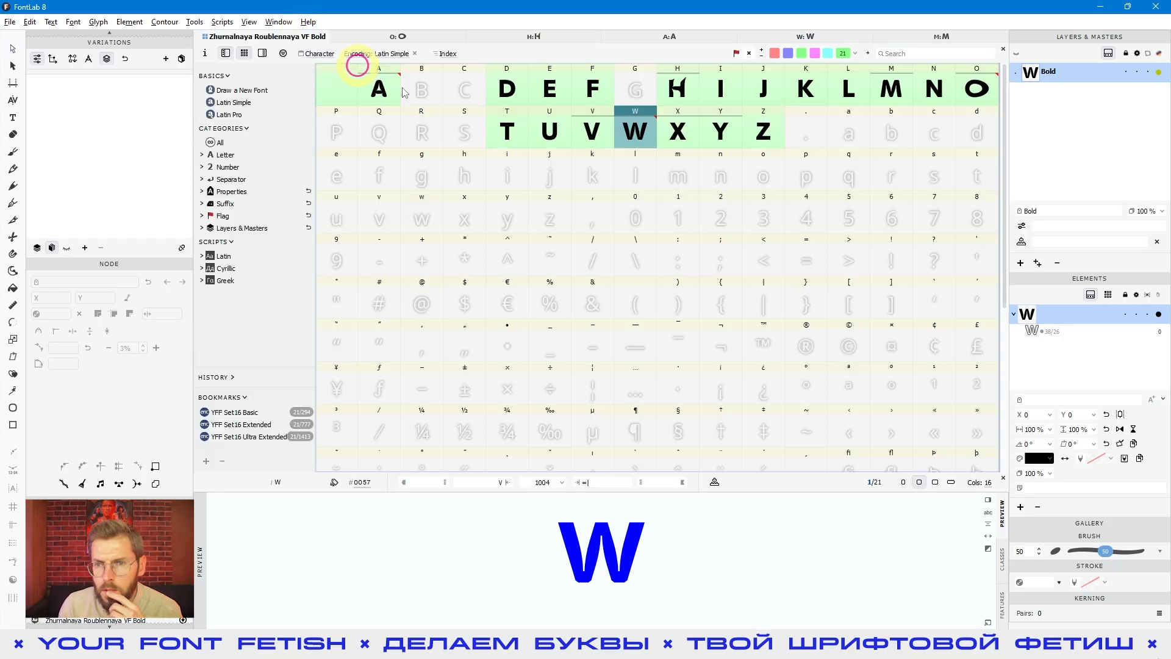
left_click(879, 97)
double_click(878, 98)
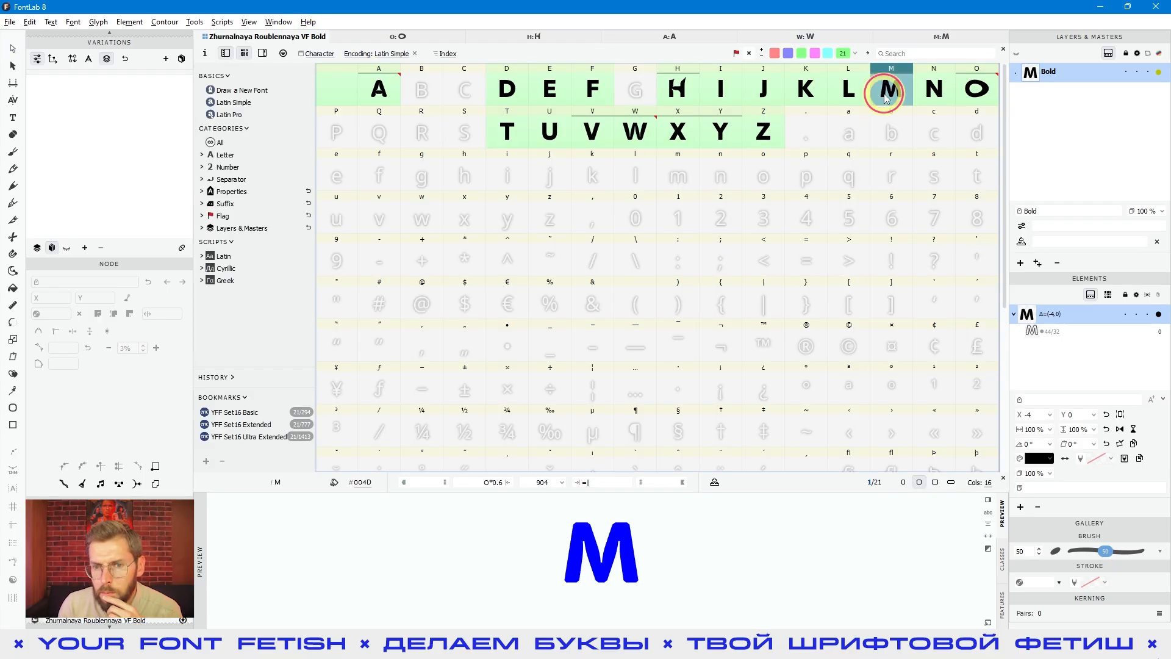
left_click(820, 35)
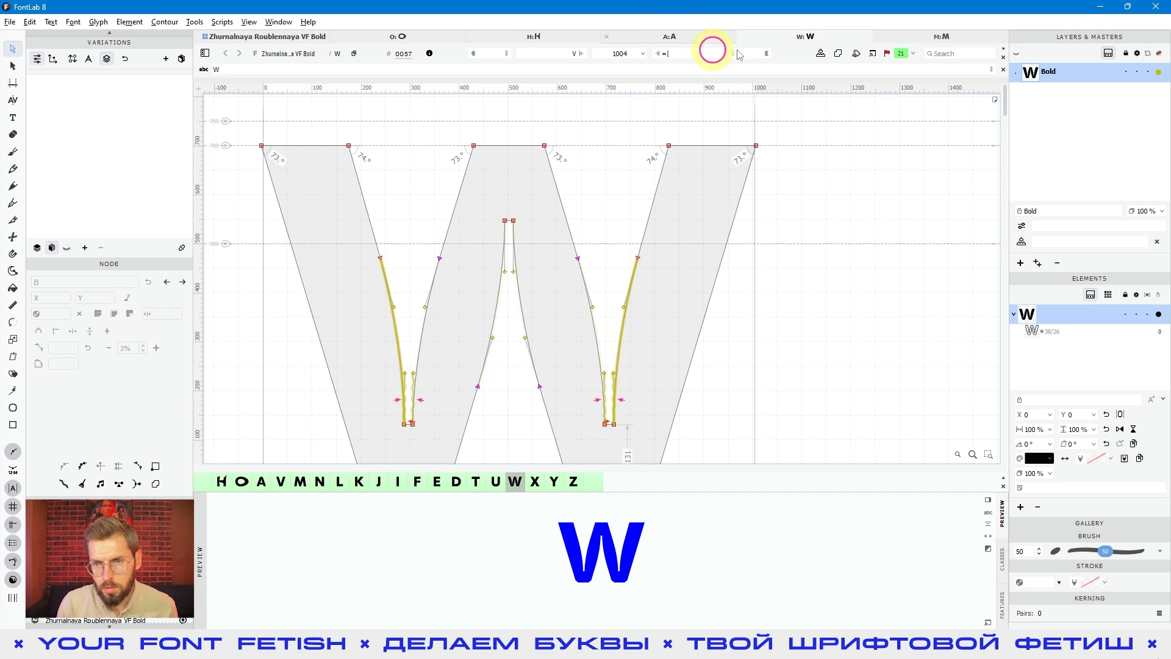
left_click(669, 37)
left_click(941, 36)
left_click(298, 36)
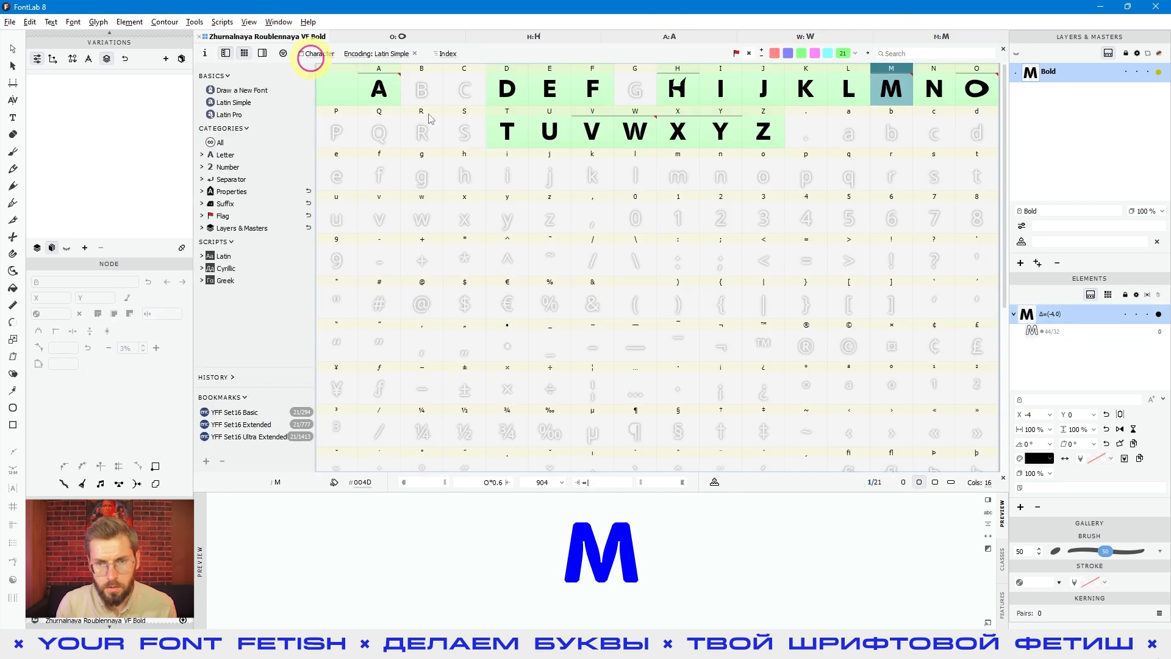
left_click(734, 185)
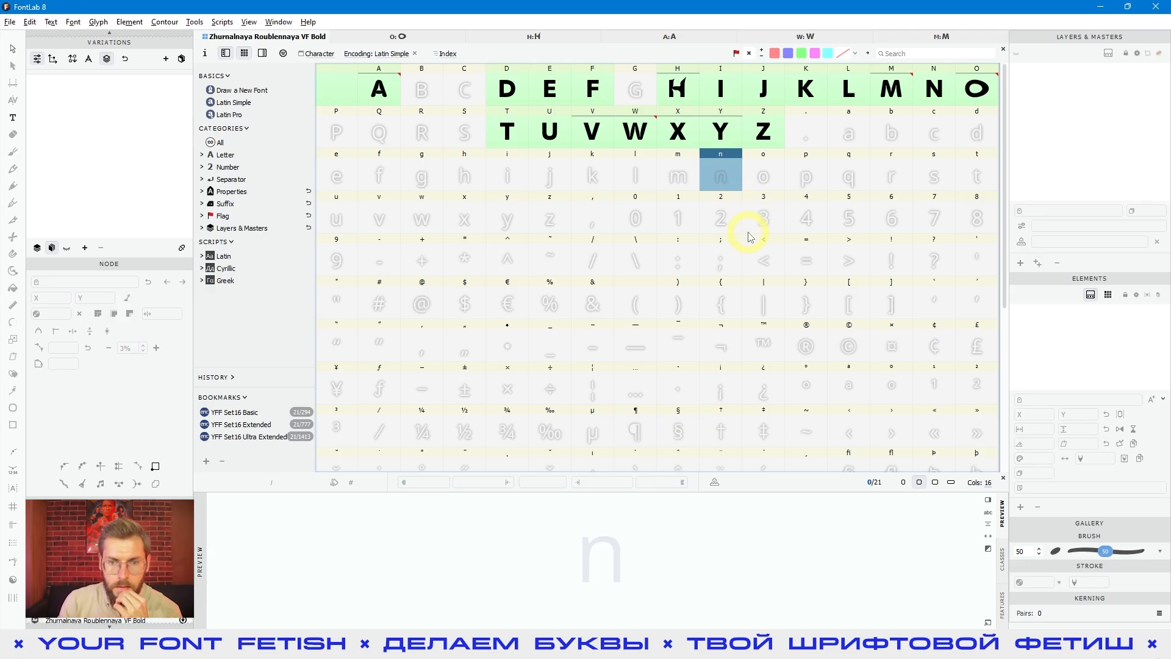
left_click(752, 227)
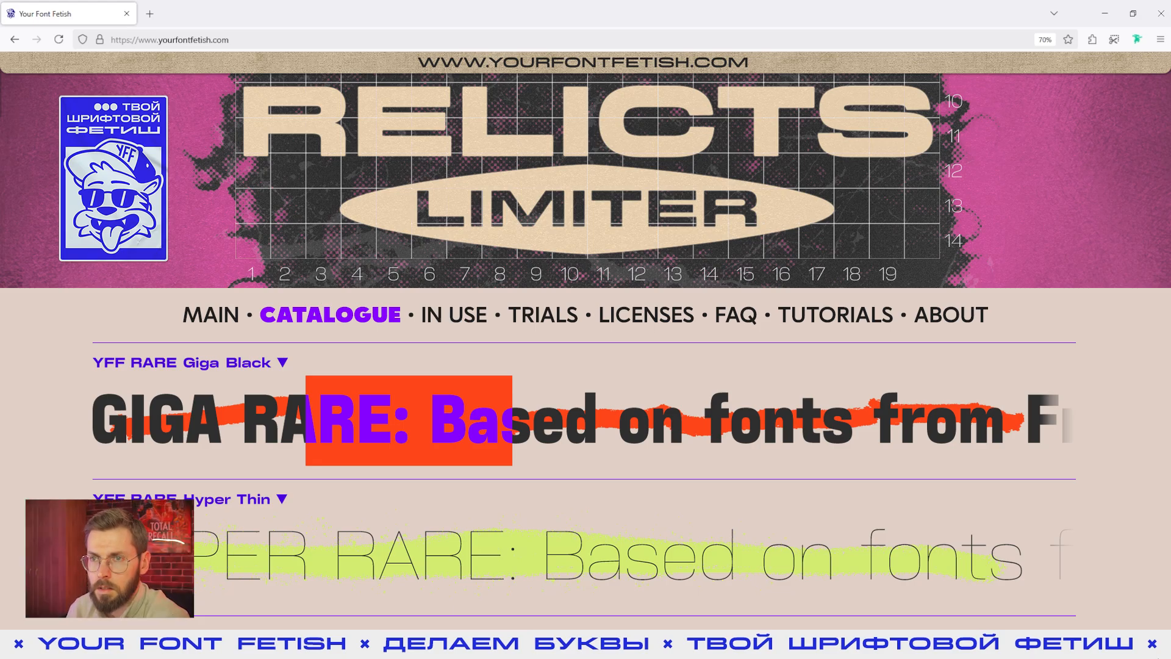
Step: Switch to Telegram, browse the Your Font Fetish channel's posts, and return to FontLab
key("alt+Tab")
scroll(770, 262, "down", 10)
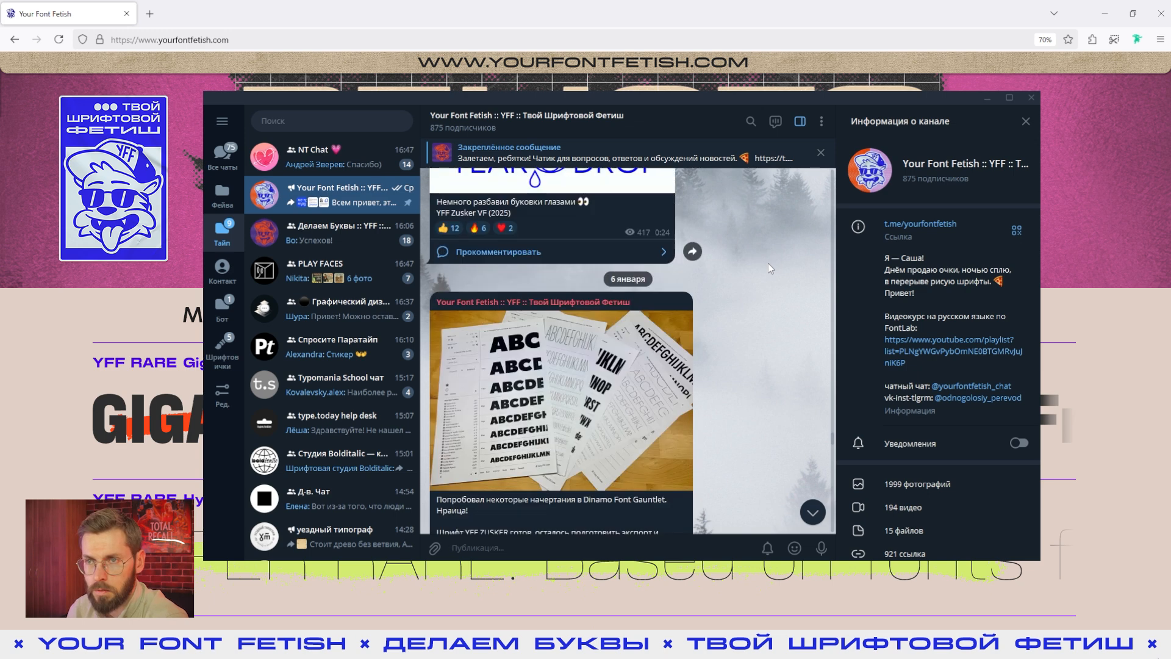
scroll(767, 262, "down", 10)
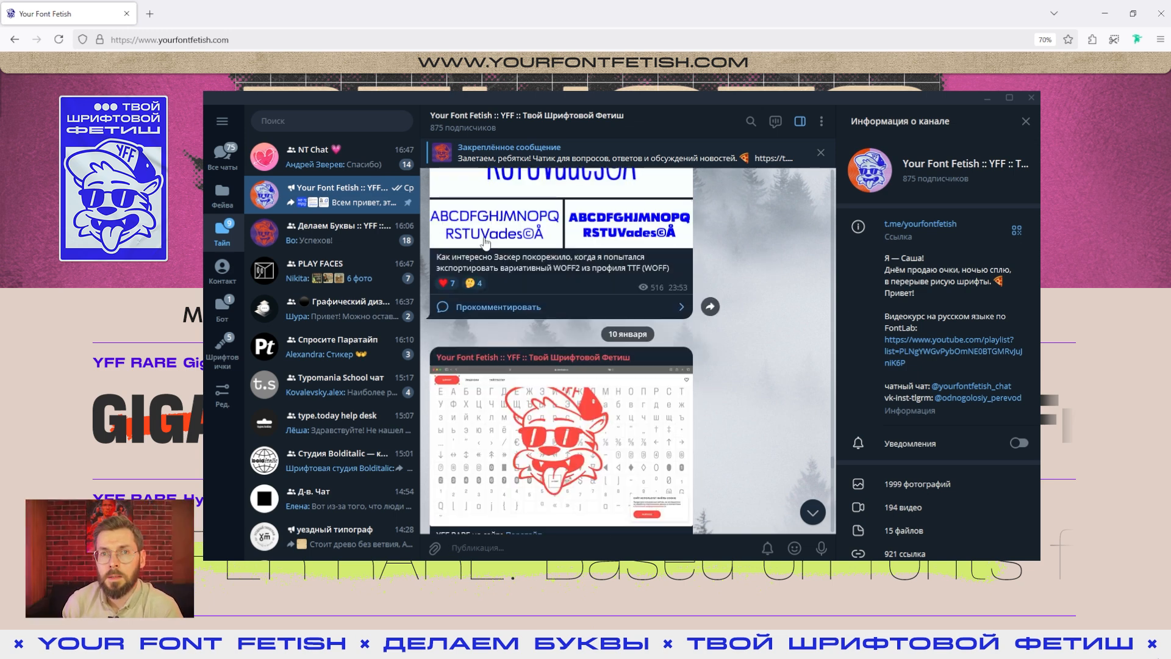
left_click(386, 243)
scroll(729, 250, "up", 1)
scroll(736, 256, "down", 11)
scroll(742, 265, "down", 5)
key("alt+Tab")
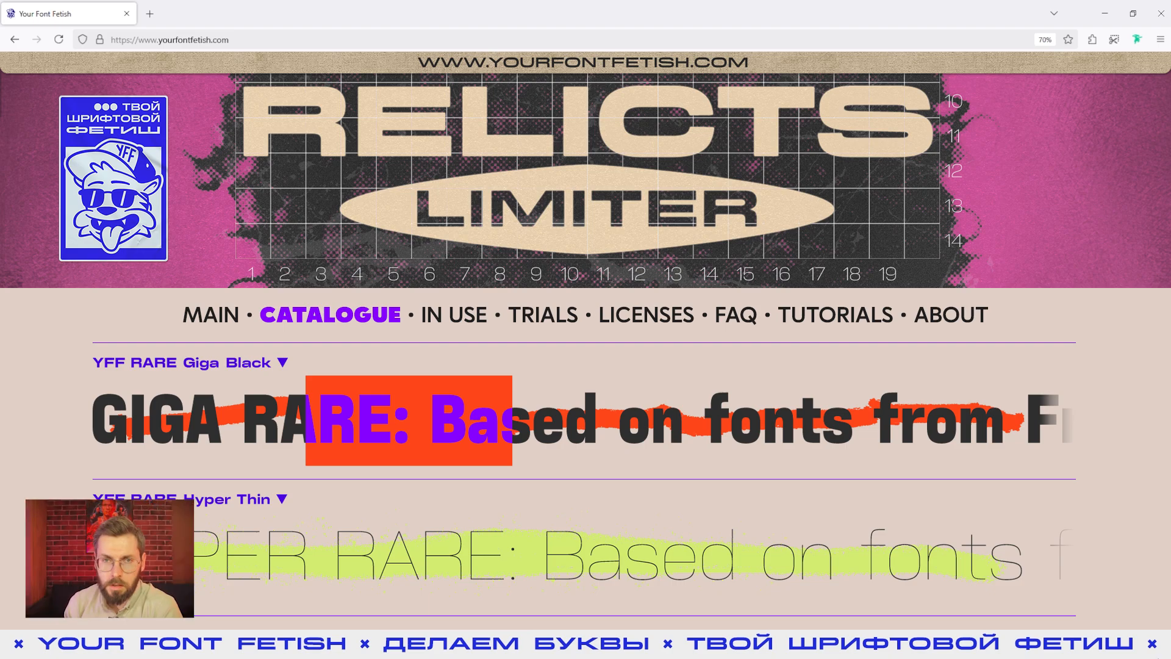
key("alt+Tab")
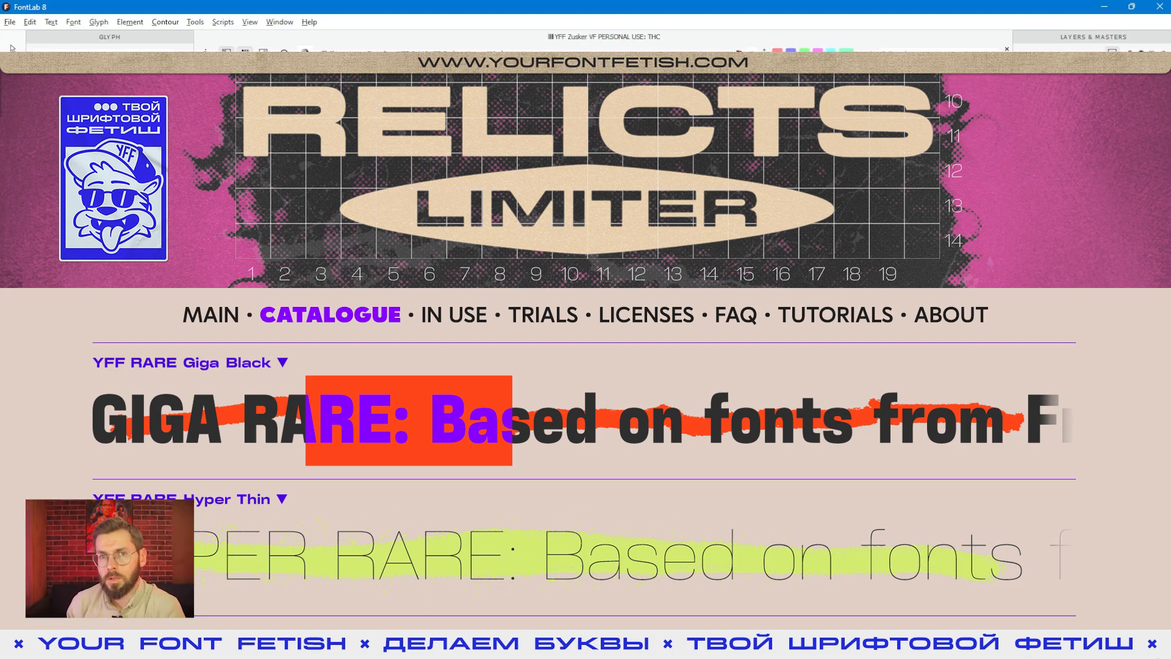